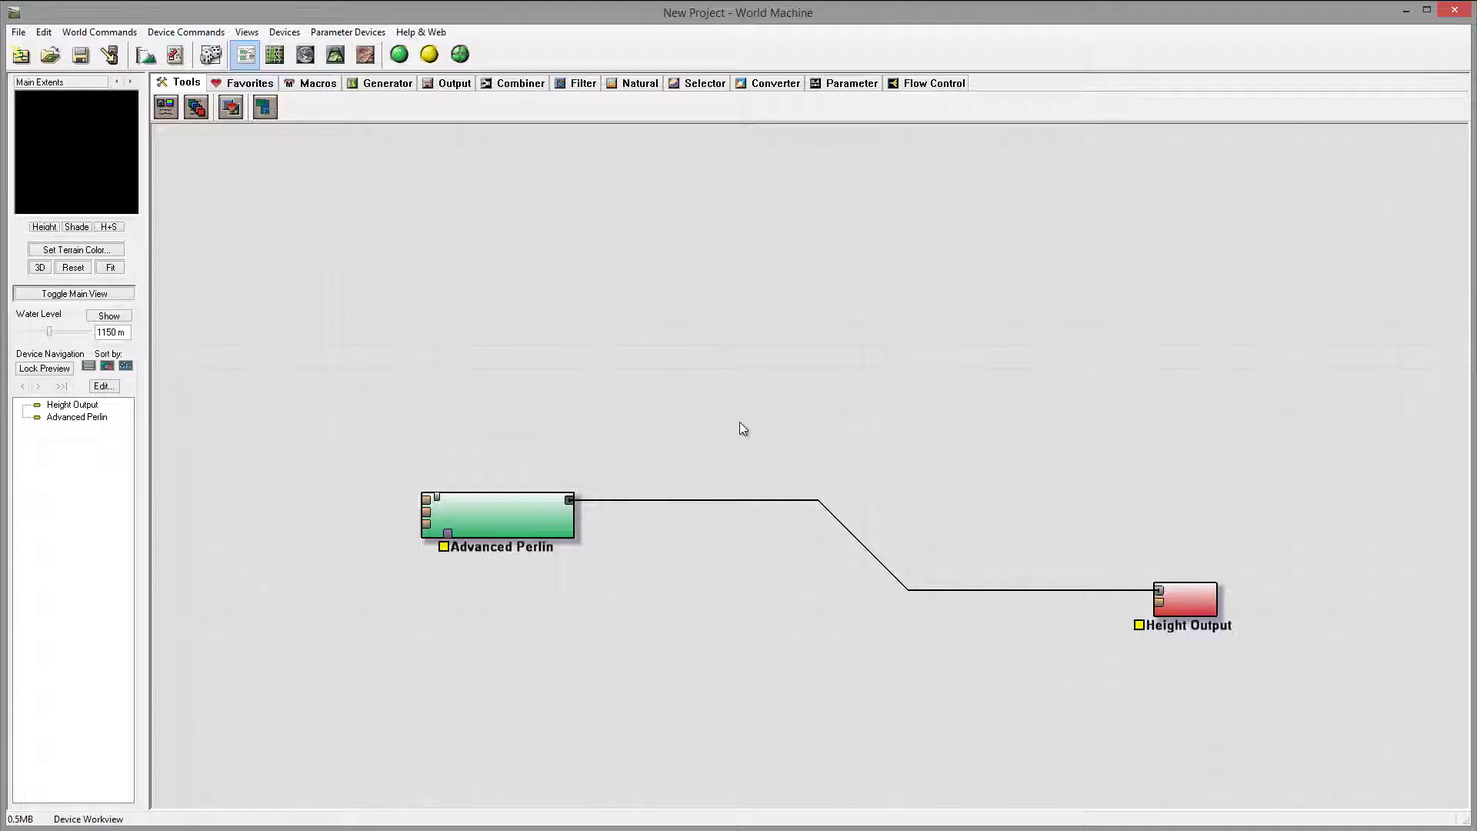
Reposition the Advanced Perlin and Height Output nodes so the wire between them runs straight
{"action": "scroll", "coordinate": [627, 422], "scroll_direction": "up", "scroll_amount": 1}
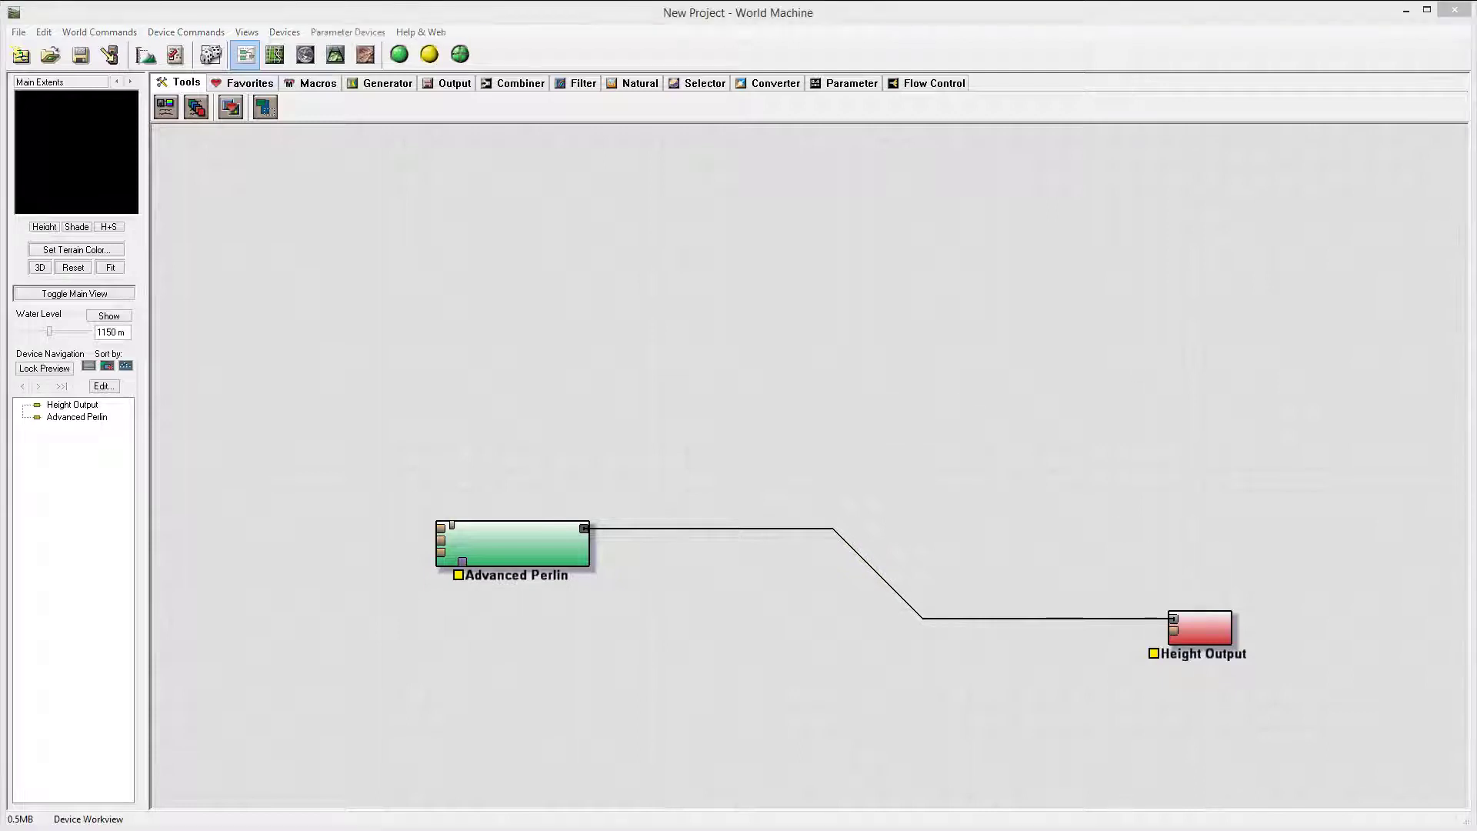
{"action": "right_click_drag", "start_coordinate": [649, 452], "coordinate": [715, 373]}
{"action": "left_click_drag", "start_coordinate": [575, 456], "coordinate": [709, 510]}
{"action": "left_click_drag", "start_coordinate": [1214, 506], "coordinate": [1345, 486]}
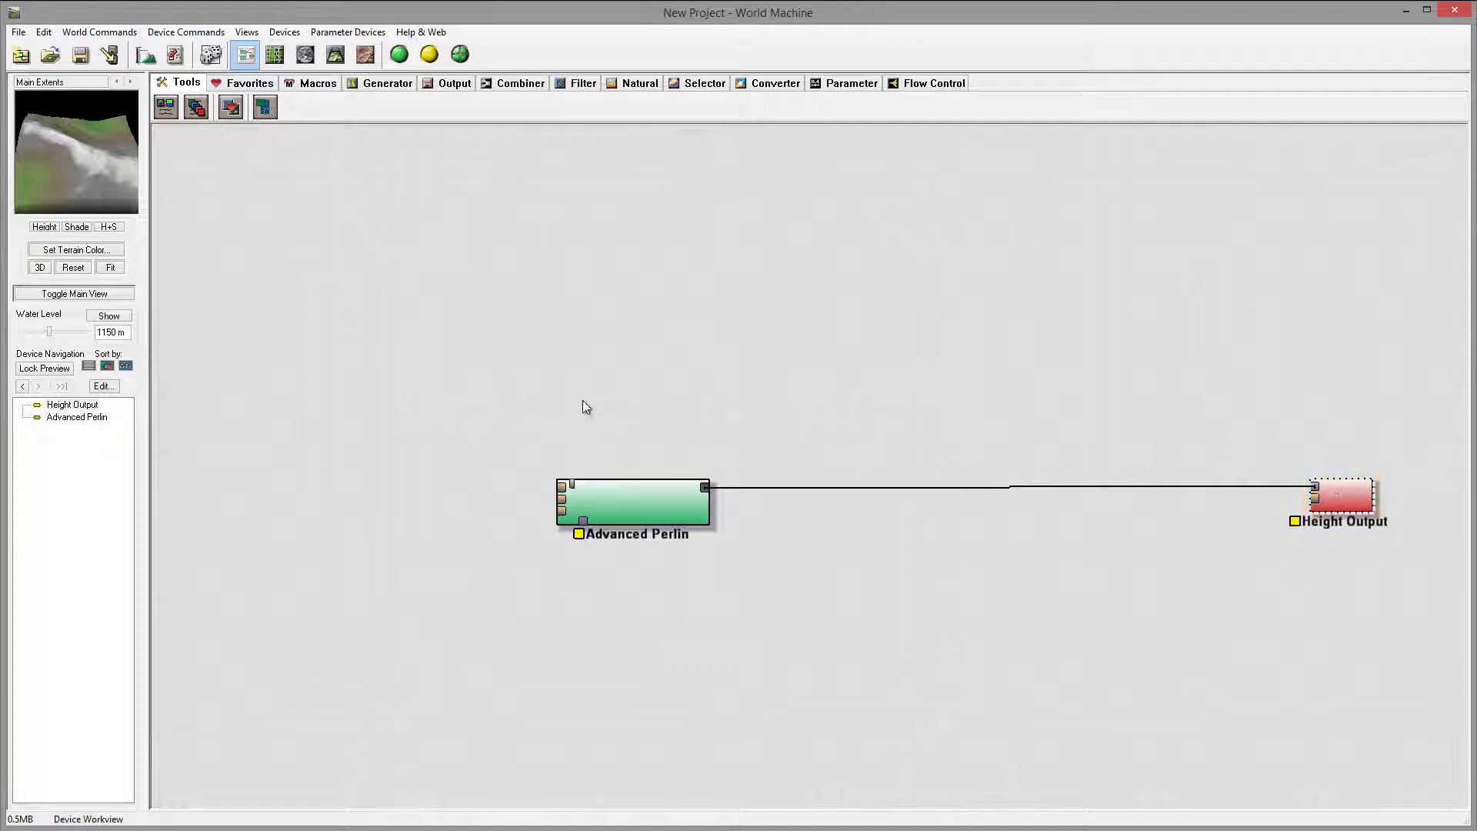
{"action": "right_click_drag", "start_coordinate": [583, 406], "coordinate": [643, 380]}
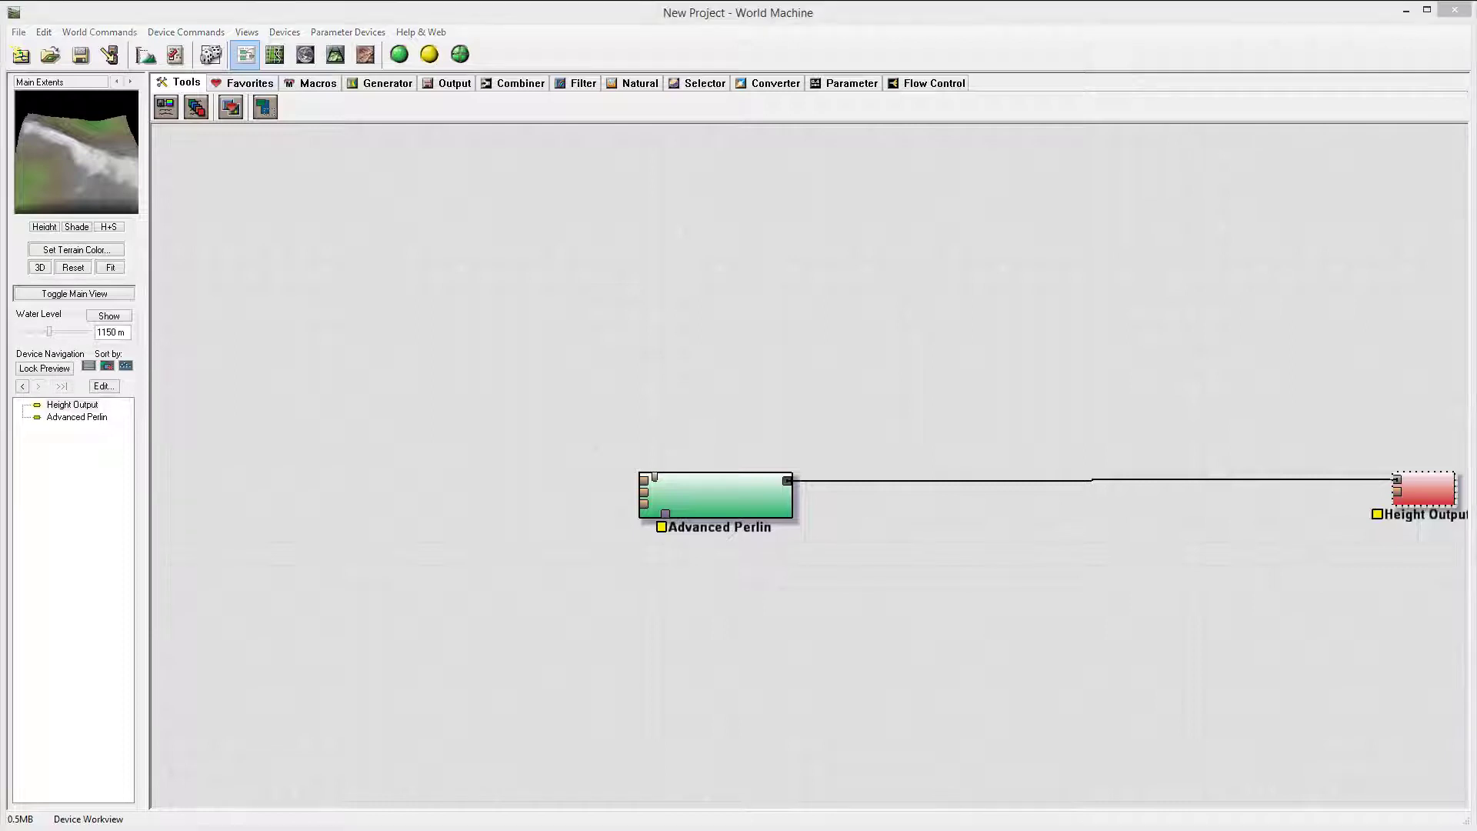
Set Advanced Perlin's Feature Scale to 6.16884 km and Elevation Center to 1886.72, then apply
{"action": "double_click", "coordinate": [744, 496]}
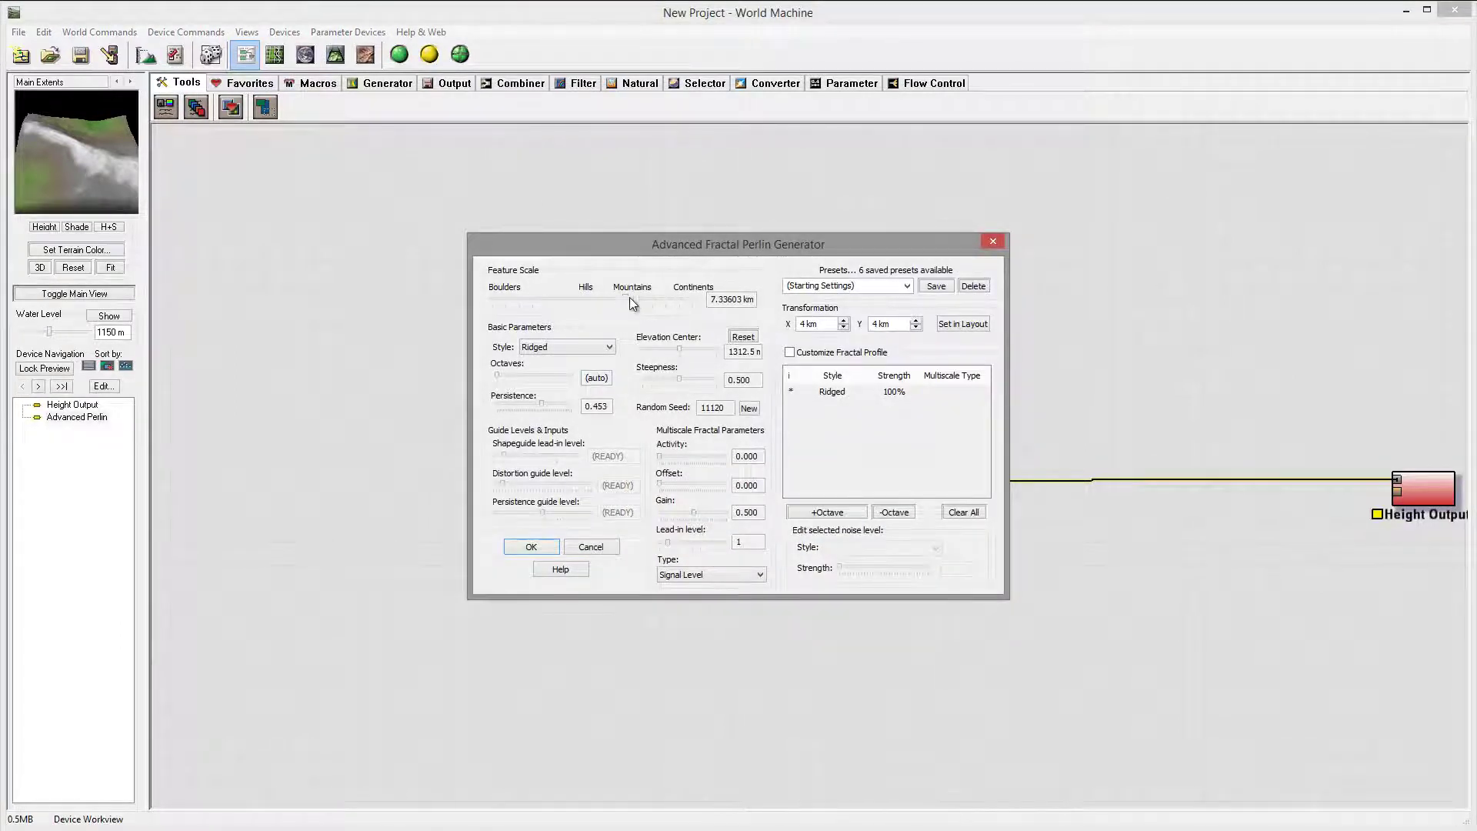
{"action": "left_click_drag", "start_coordinate": [623, 297], "coordinate": [618, 298]}
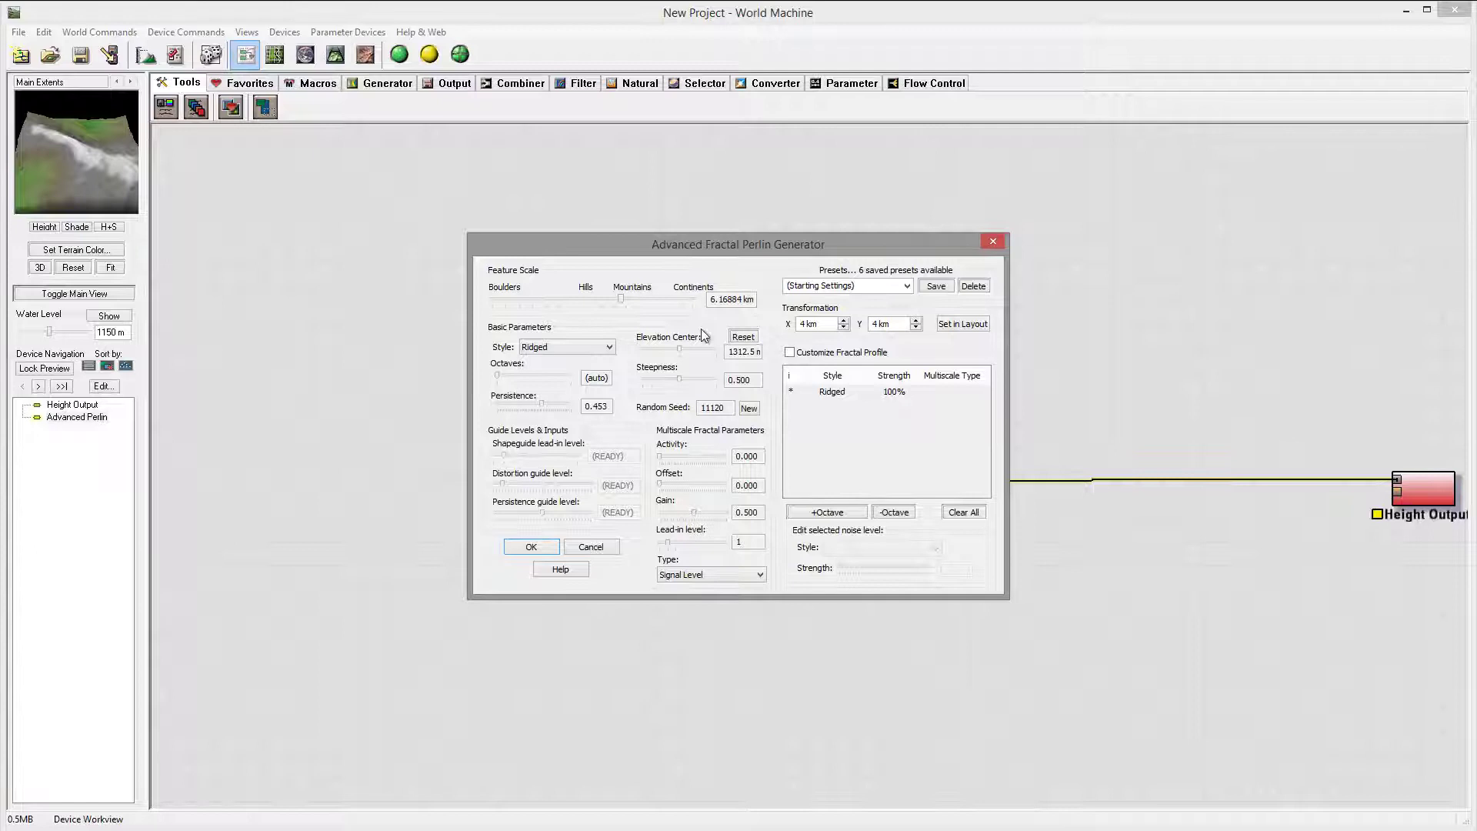
{"action": "left_click_drag", "start_coordinate": [674, 348], "coordinate": [694, 346]}
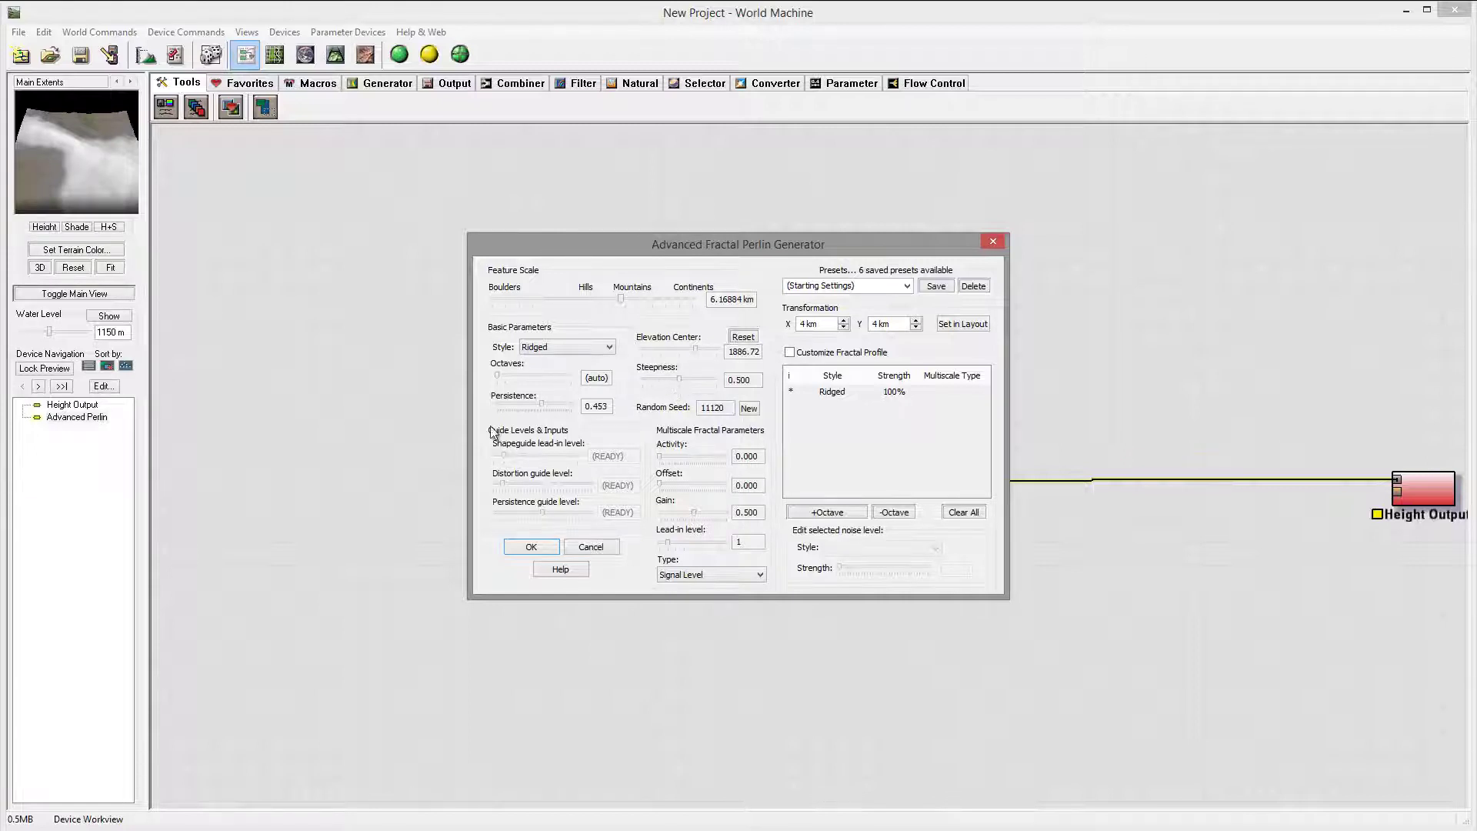
{"action": "left_click", "coordinate": [529, 547]}
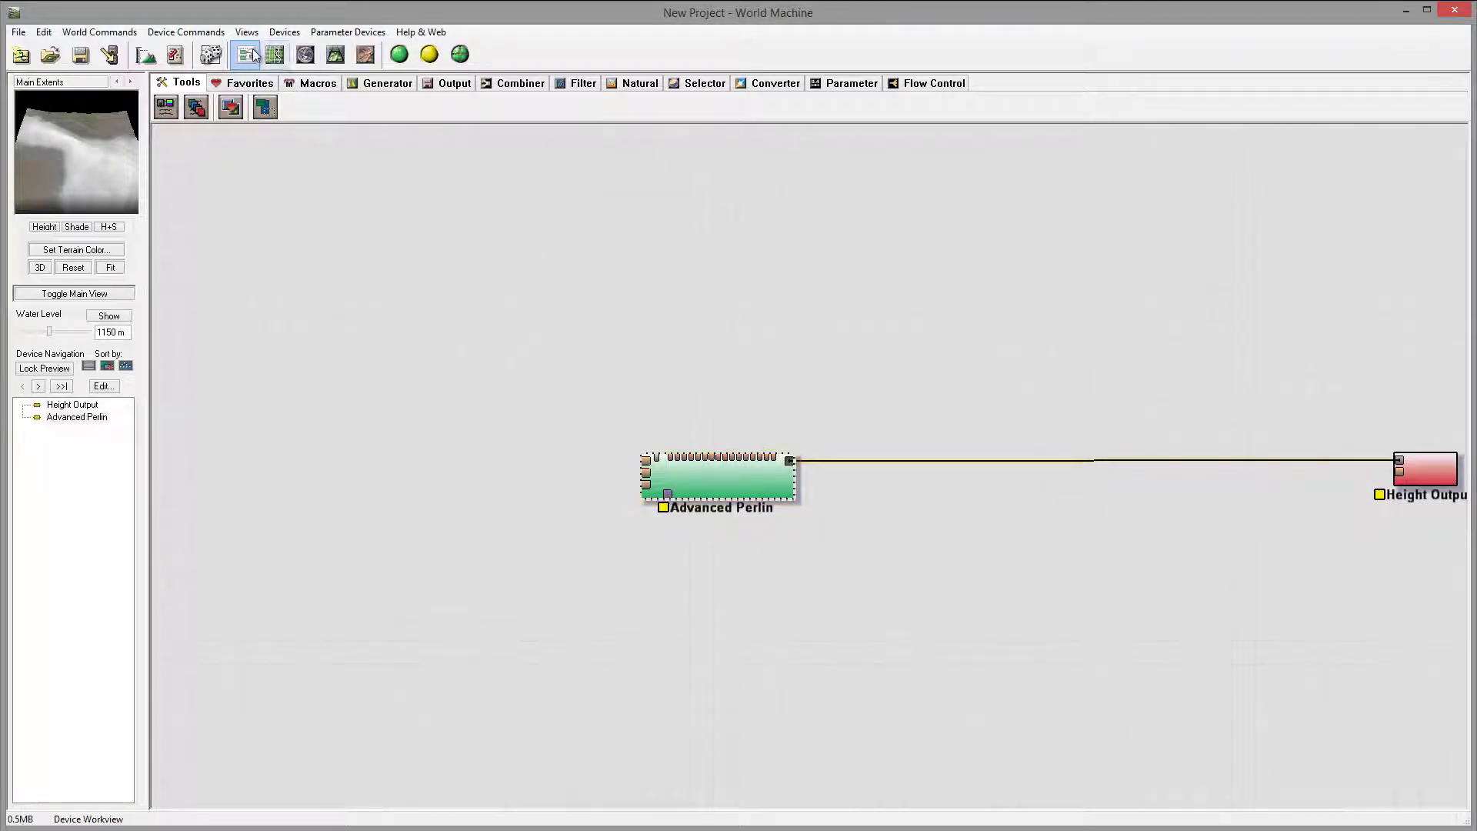
In Layout View, enlarge the Main Extents box from its corners and move it up and left
{"action": "left_click", "coordinate": [275, 53]}
{"action": "scroll", "coordinate": [703, 439], "scroll_direction": "down", "scroll_amount": 5}
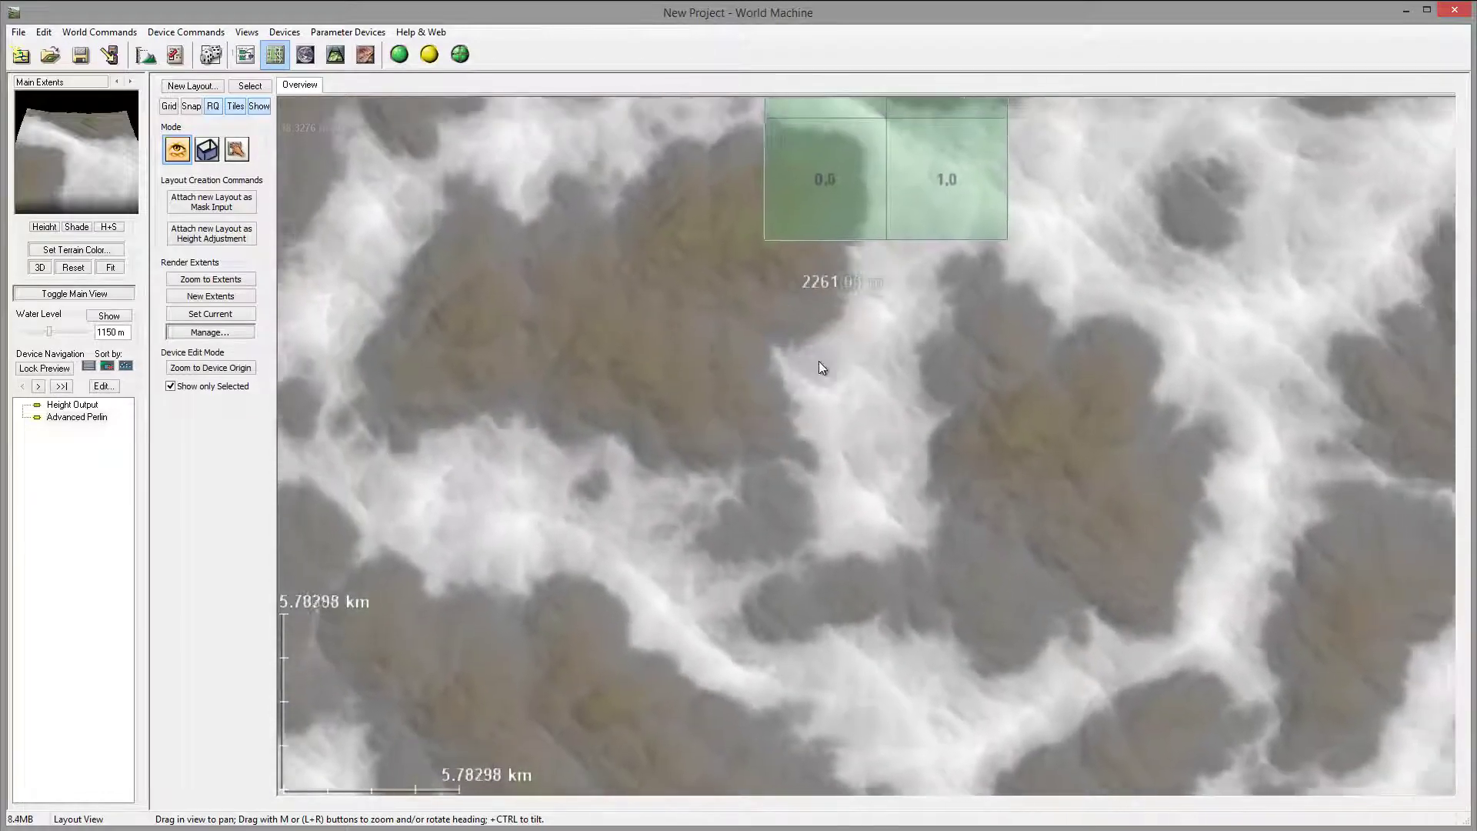
{"action": "left_click_drag", "start_coordinate": [821, 370], "coordinate": [737, 425]}
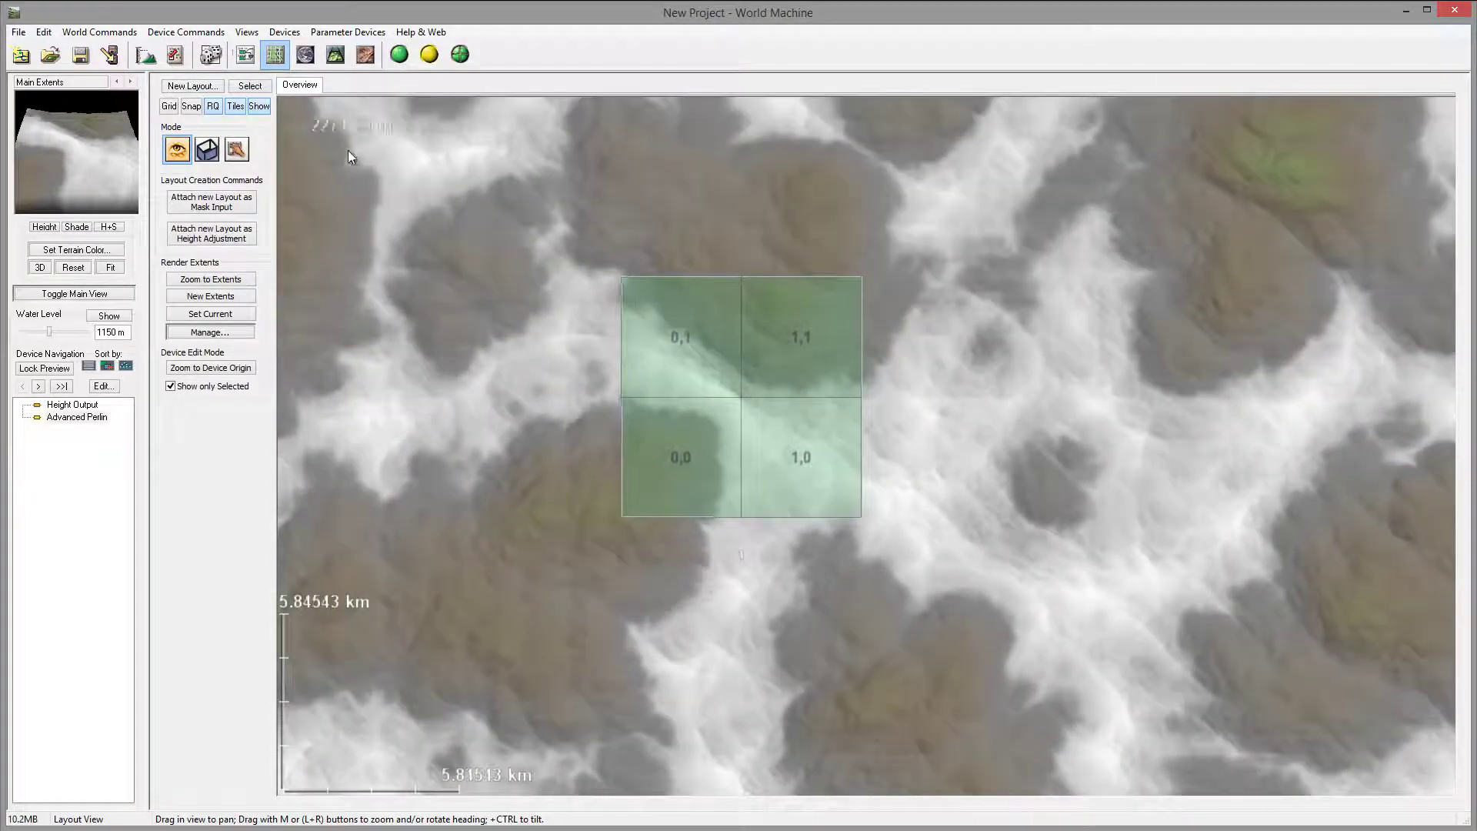
{"action": "left_click", "coordinate": [207, 150]}
{"action": "left_click_drag", "start_coordinate": [861, 516], "coordinate": [990, 627]}
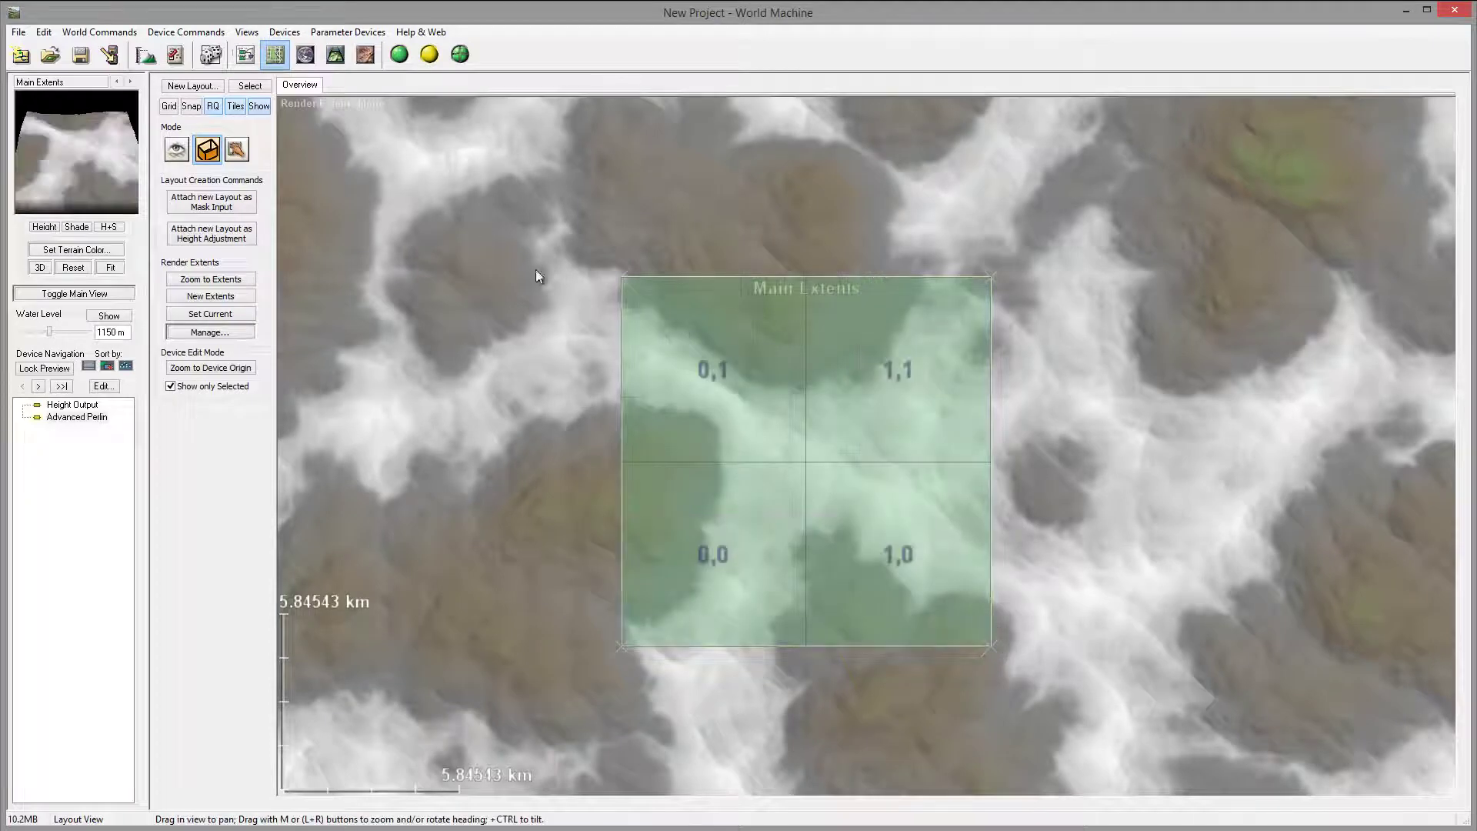
{"action": "left_click_drag", "start_coordinate": [624, 278], "coordinate": [549, 206]}
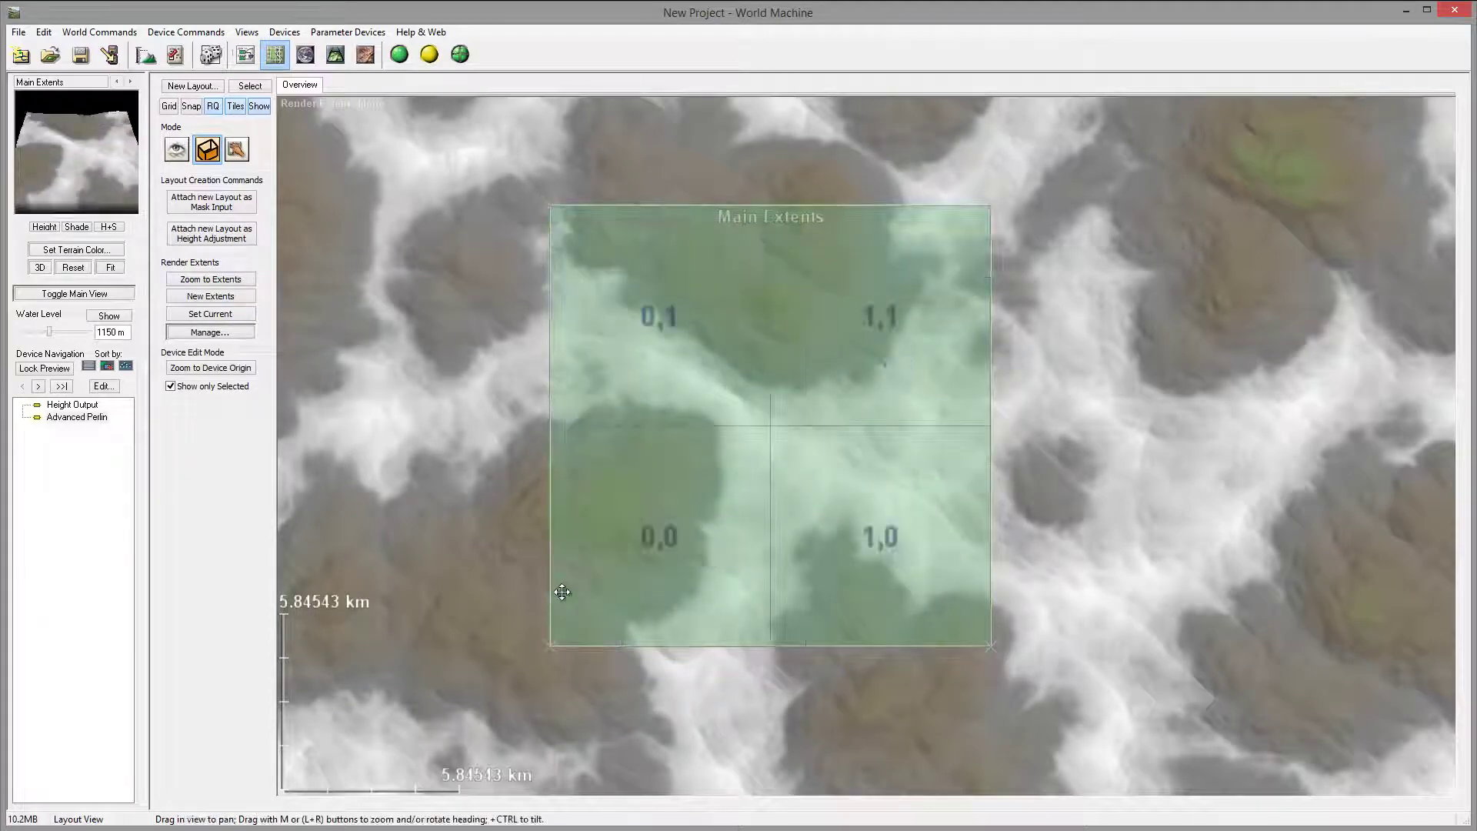
{"action": "left_click_drag", "start_coordinate": [551, 645], "coordinate": [543, 718]}
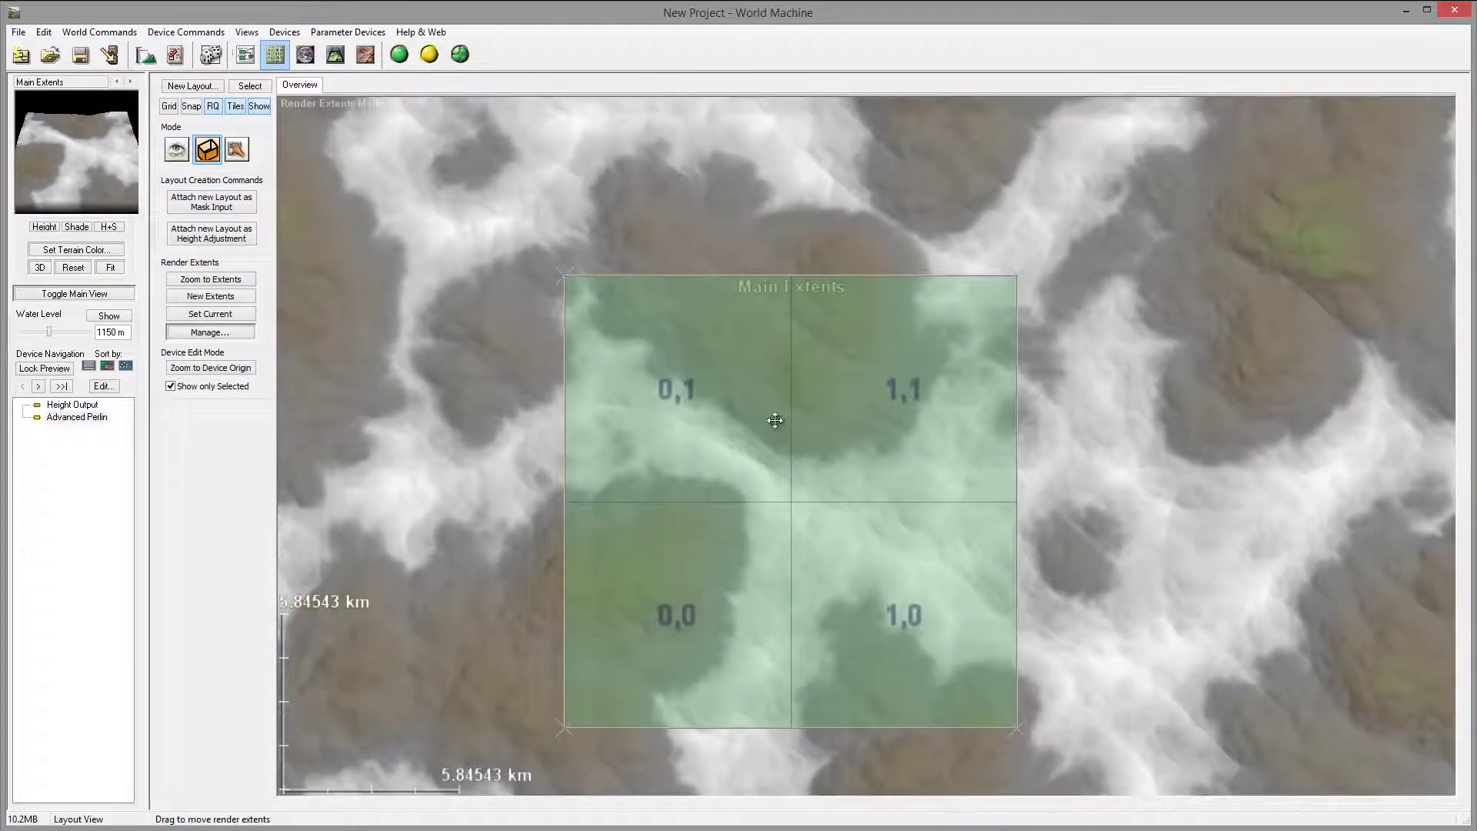
{"action": "left_click_drag", "start_coordinate": [997, 510], "coordinate": [956, 324]}
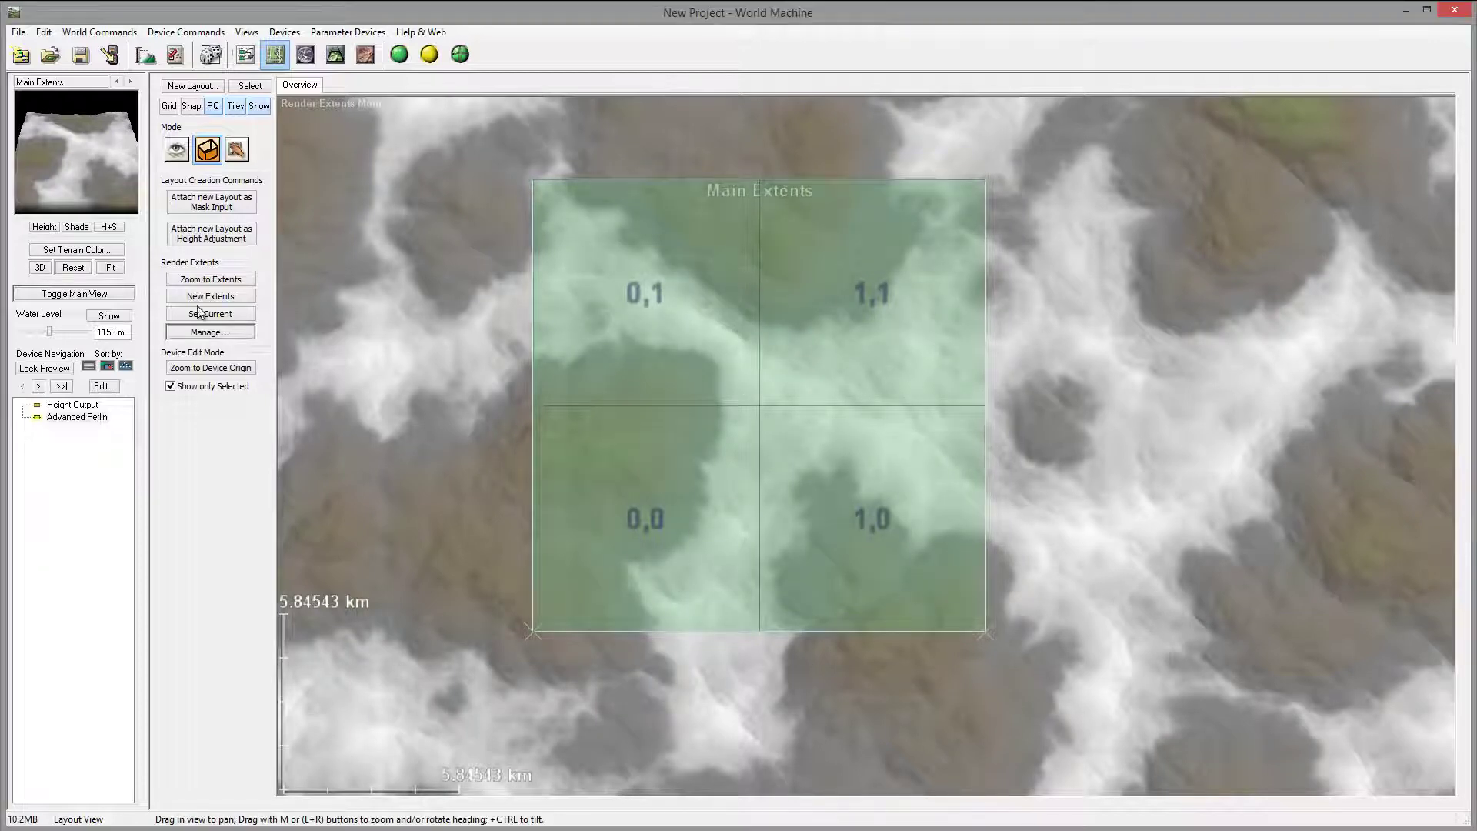
Create Layout 0 with a circle shape, tighter falloff, lower height and Use Breakup enabled
{"action": "left_click", "coordinate": [206, 87]}
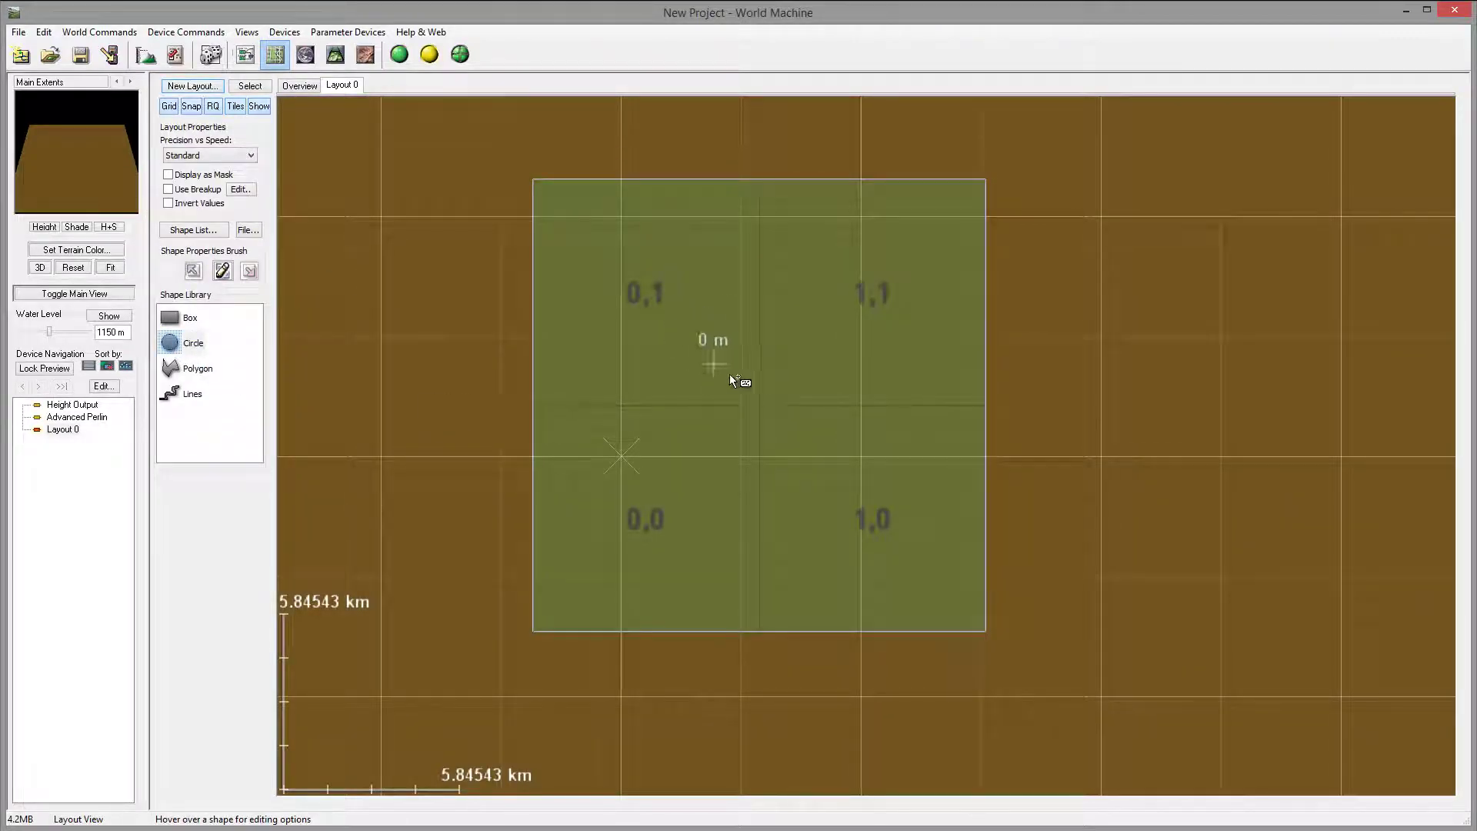
{"action": "left_click_drag", "start_coordinate": [754, 401], "coordinate": [886, 487]}
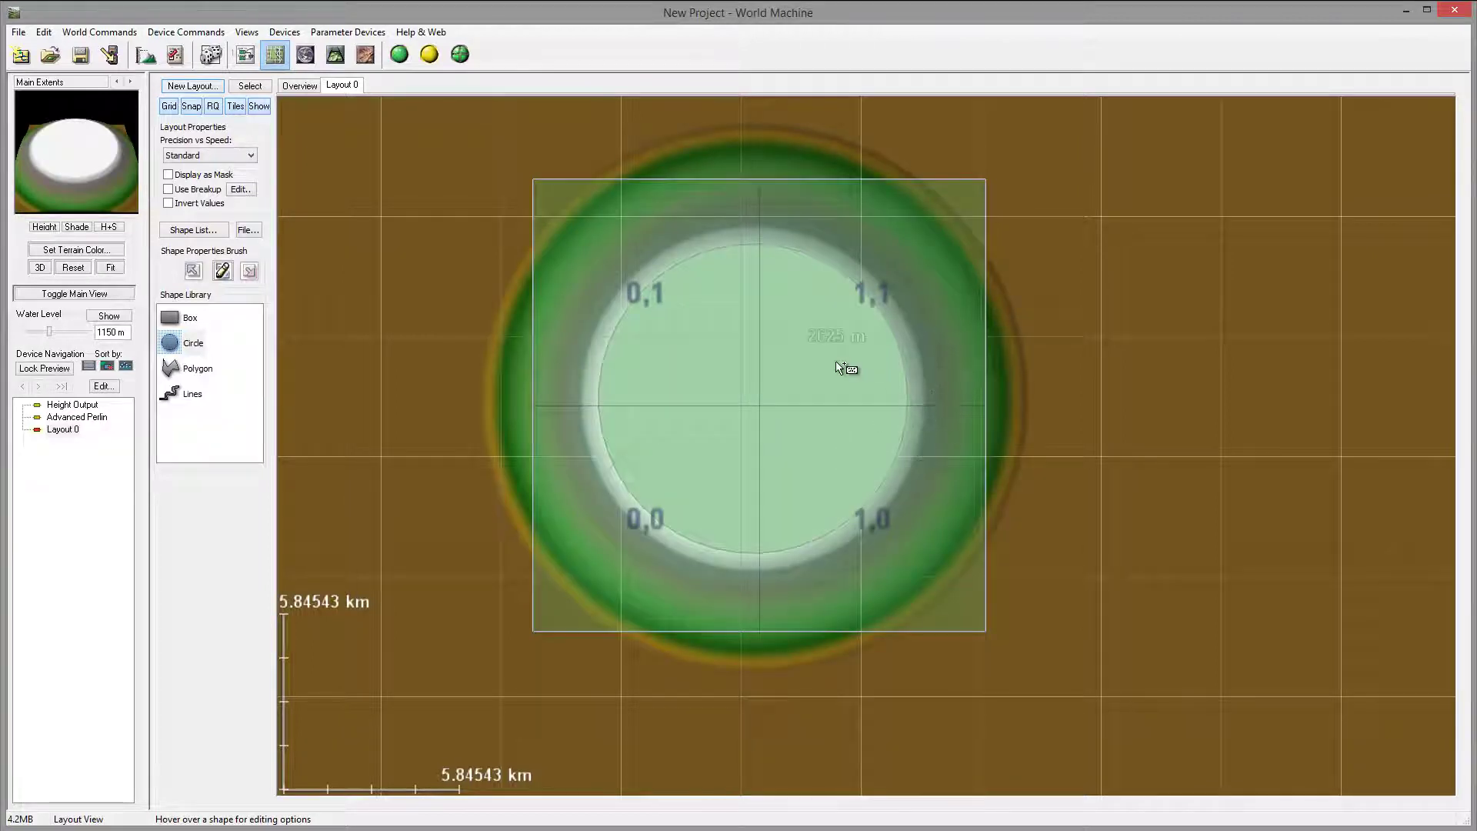
{"action": "mouse_move", "coordinate": [1004, 415]}
{"action": "mouse_move", "coordinate": [1007, 407]}
{"action": "left_mouse_down"}
{"action": "mouse_move", "coordinate": [1031, 388]}
{"action": "mouse_move", "coordinate": [990, 399]}
{"action": "left_mouse_up"}
{"action": "left_click_drag", "start_coordinate": [782, 262], "coordinate": [754, 253]}
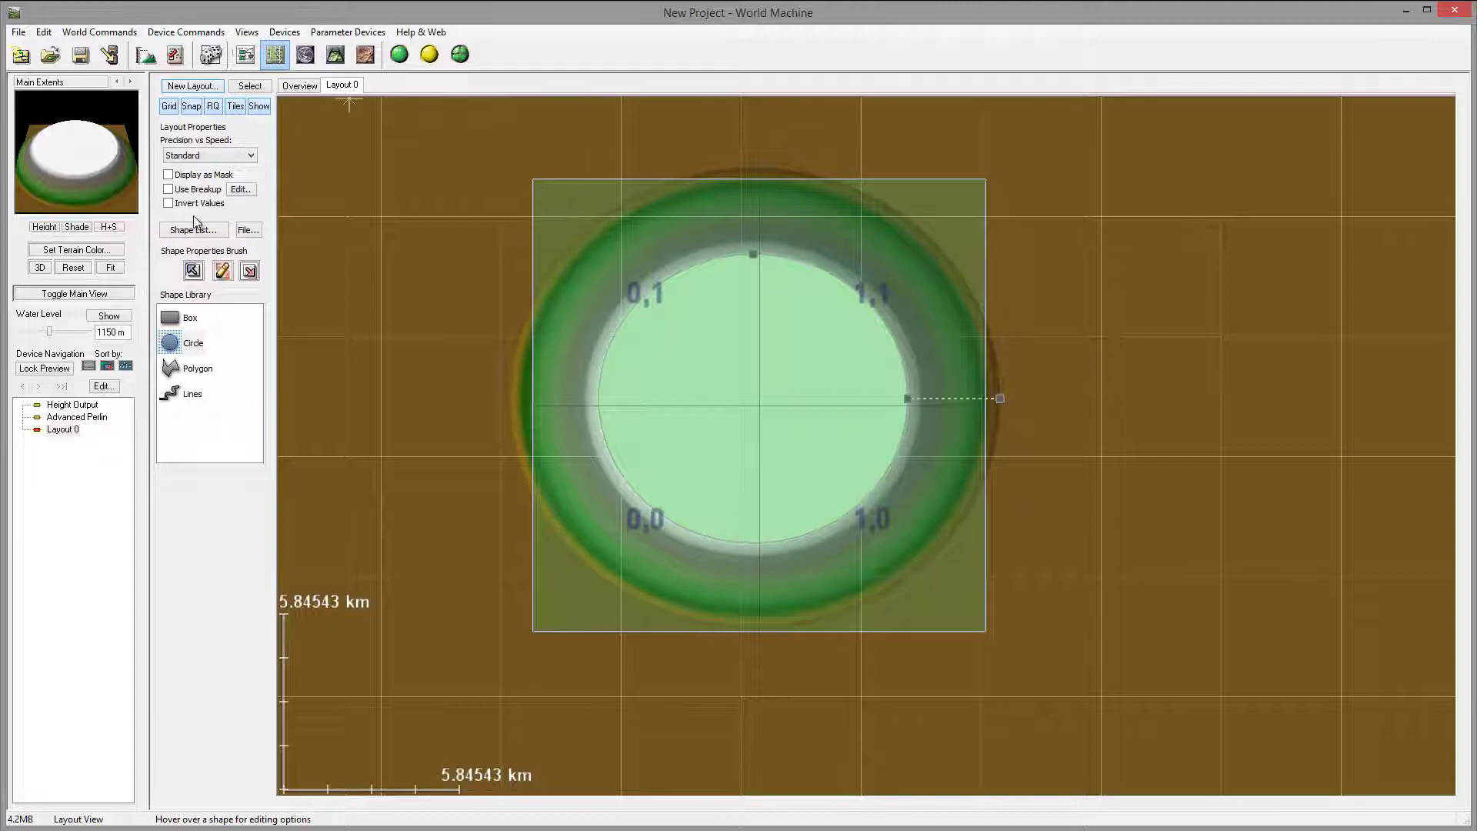
{"action": "left_click", "coordinate": [182, 192]}
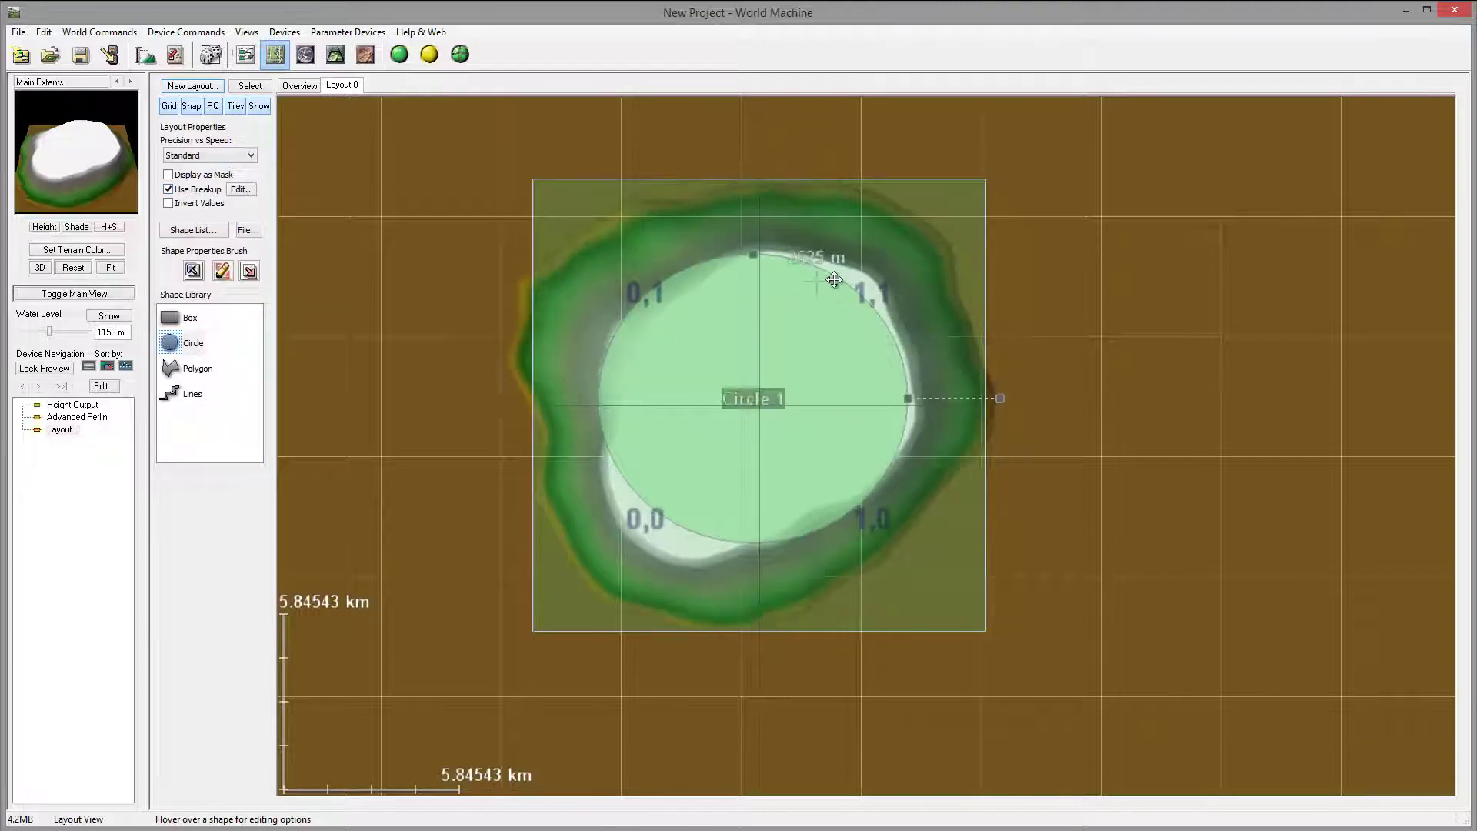
Move the Layout 0 device left beside Advanced Perlin and tilt the preview to look down
{"action": "left_click", "coordinate": [246, 54]}
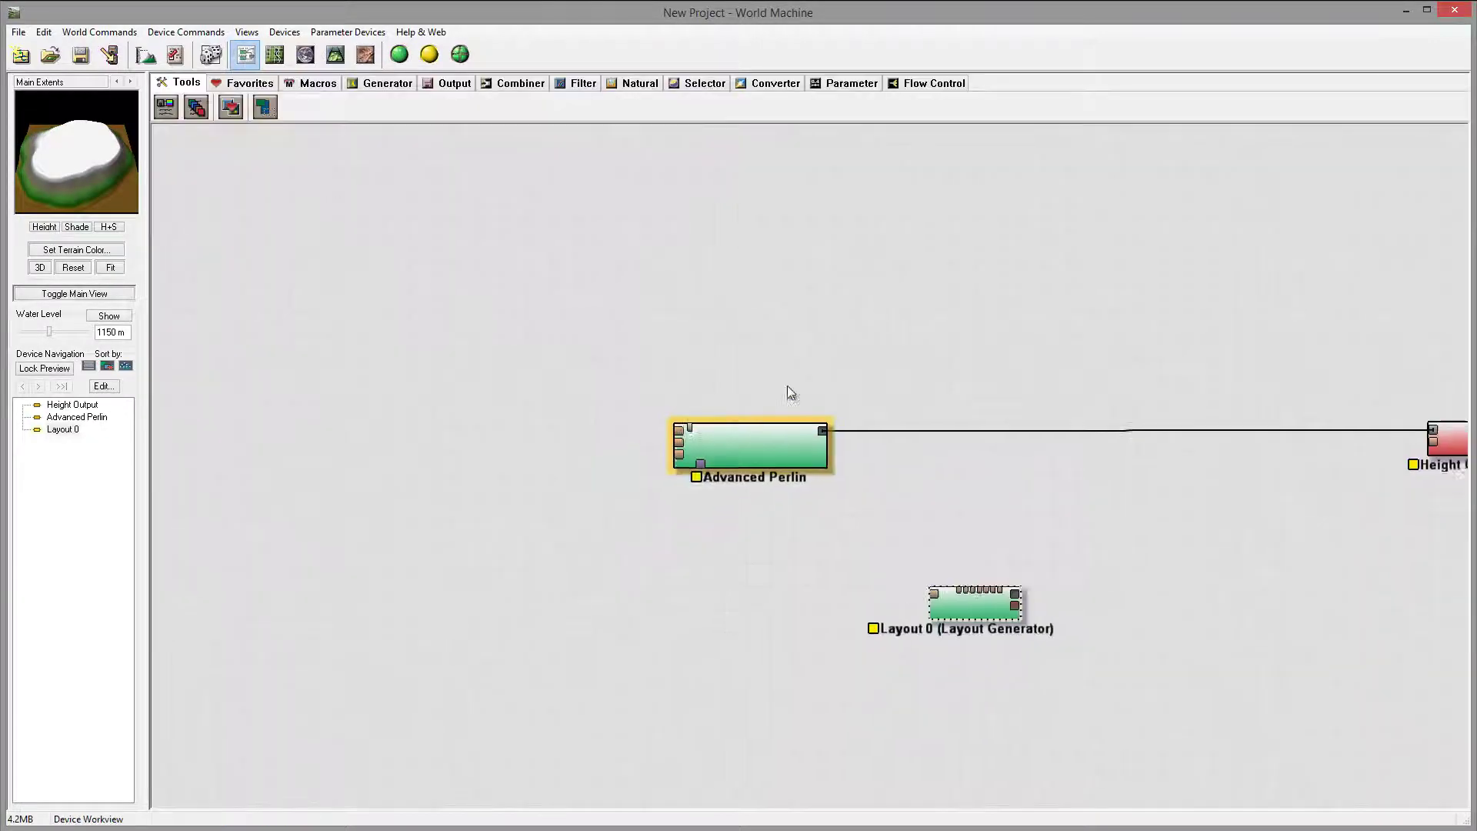
{"action": "left_click_drag", "start_coordinate": [980, 544], "coordinate": [724, 413]}
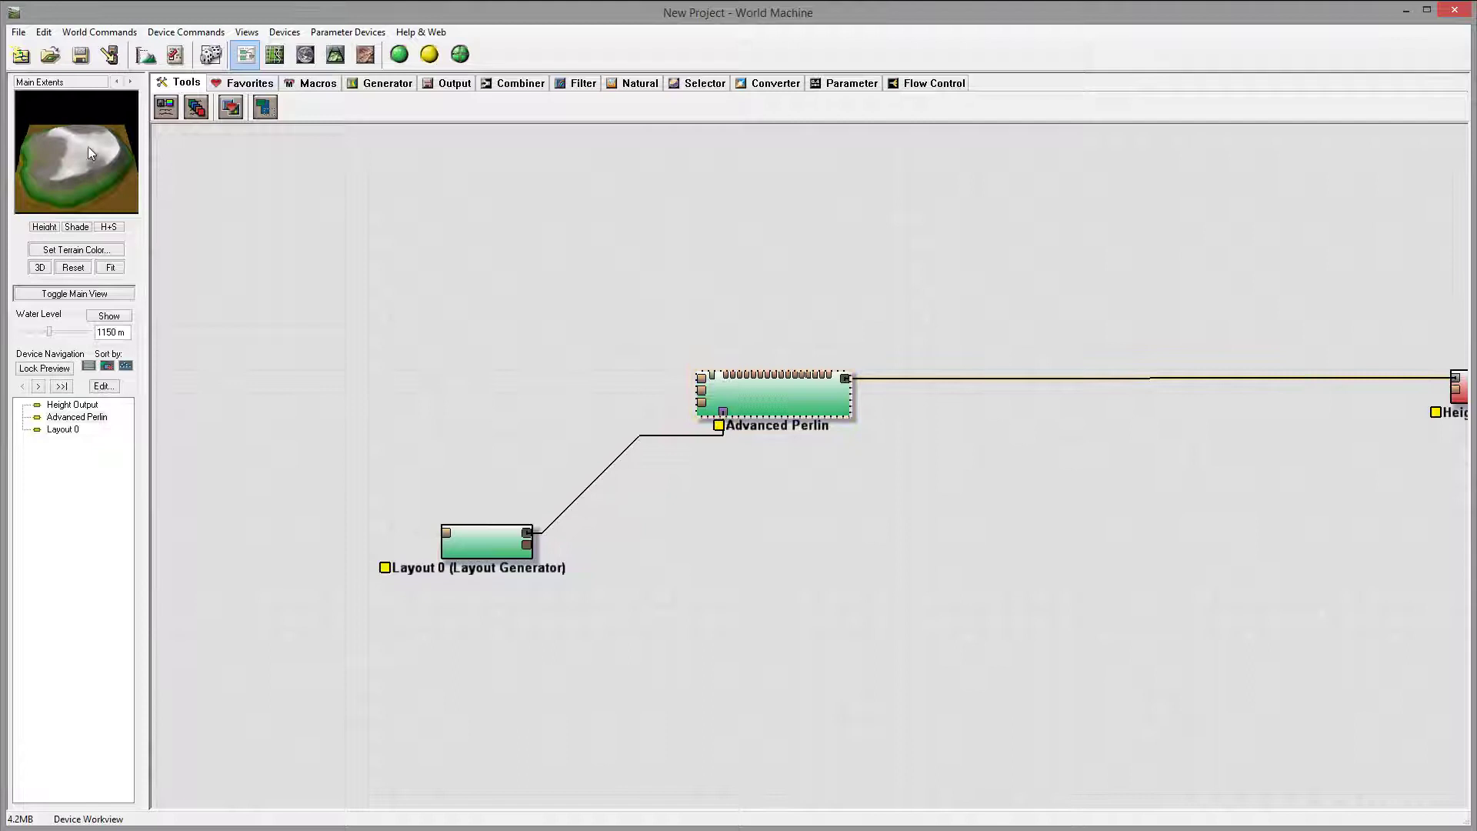
{"action": "left_click_drag", "start_coordinate": [67, 193], "coordinate": [84, 157]}
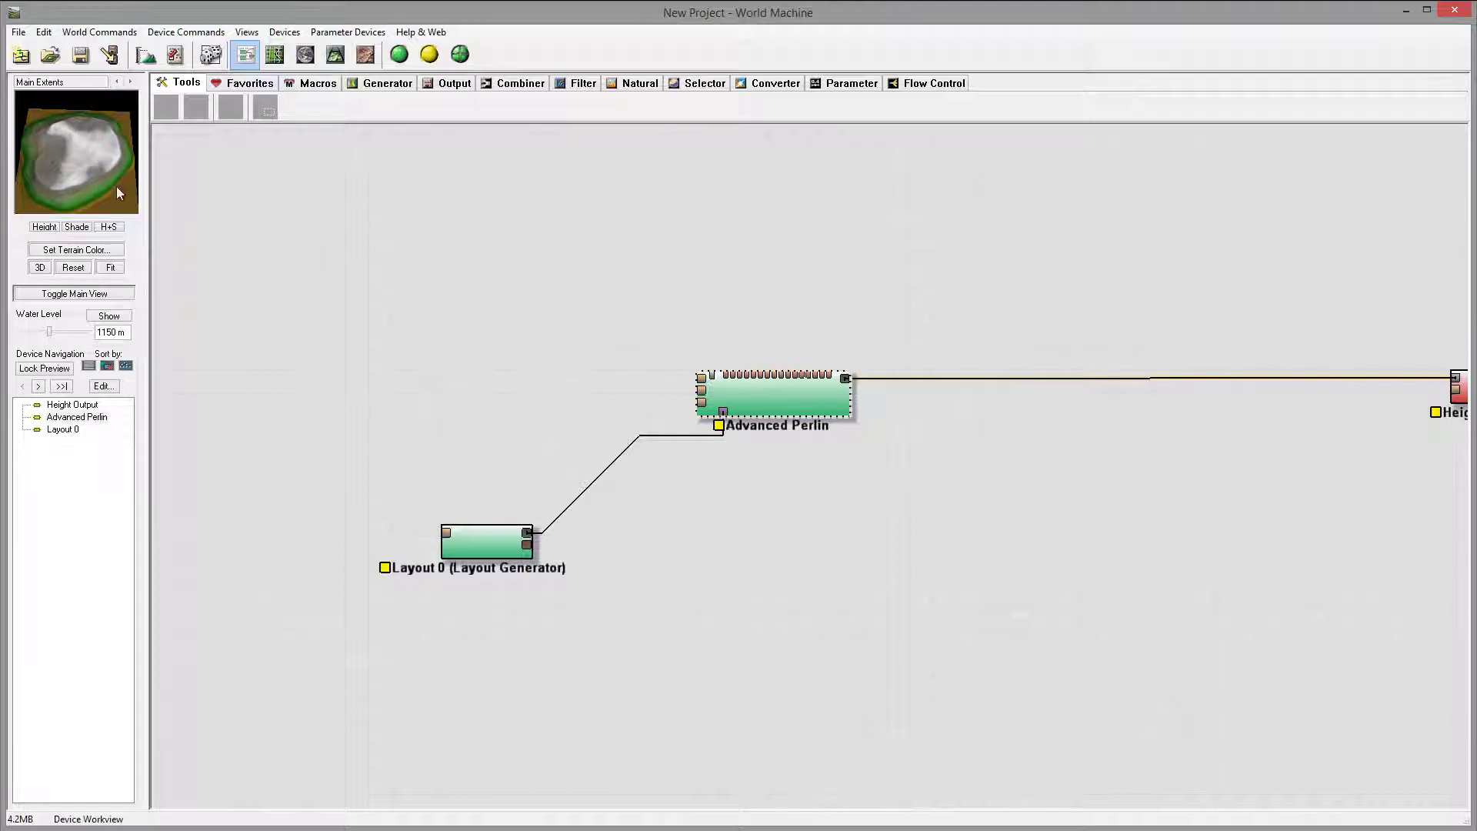
Create Layout 1 with a slightly enlarged circle, narrower falloff, breakup edges and inverted heights
{"action": "left_click", "coordinate": [271, 57]}
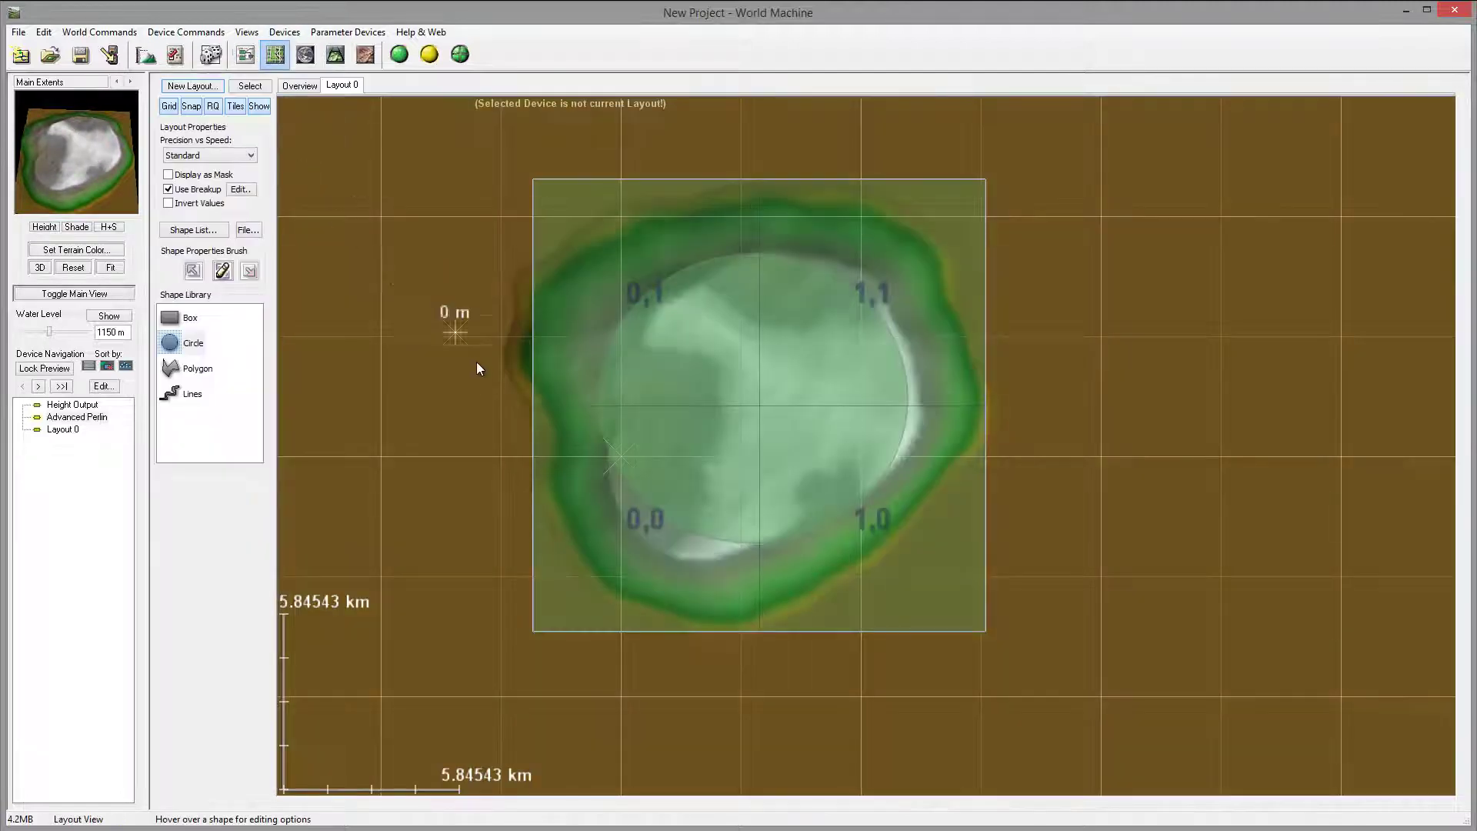
{"action": "left_click", "coordinate": [192, 86]}
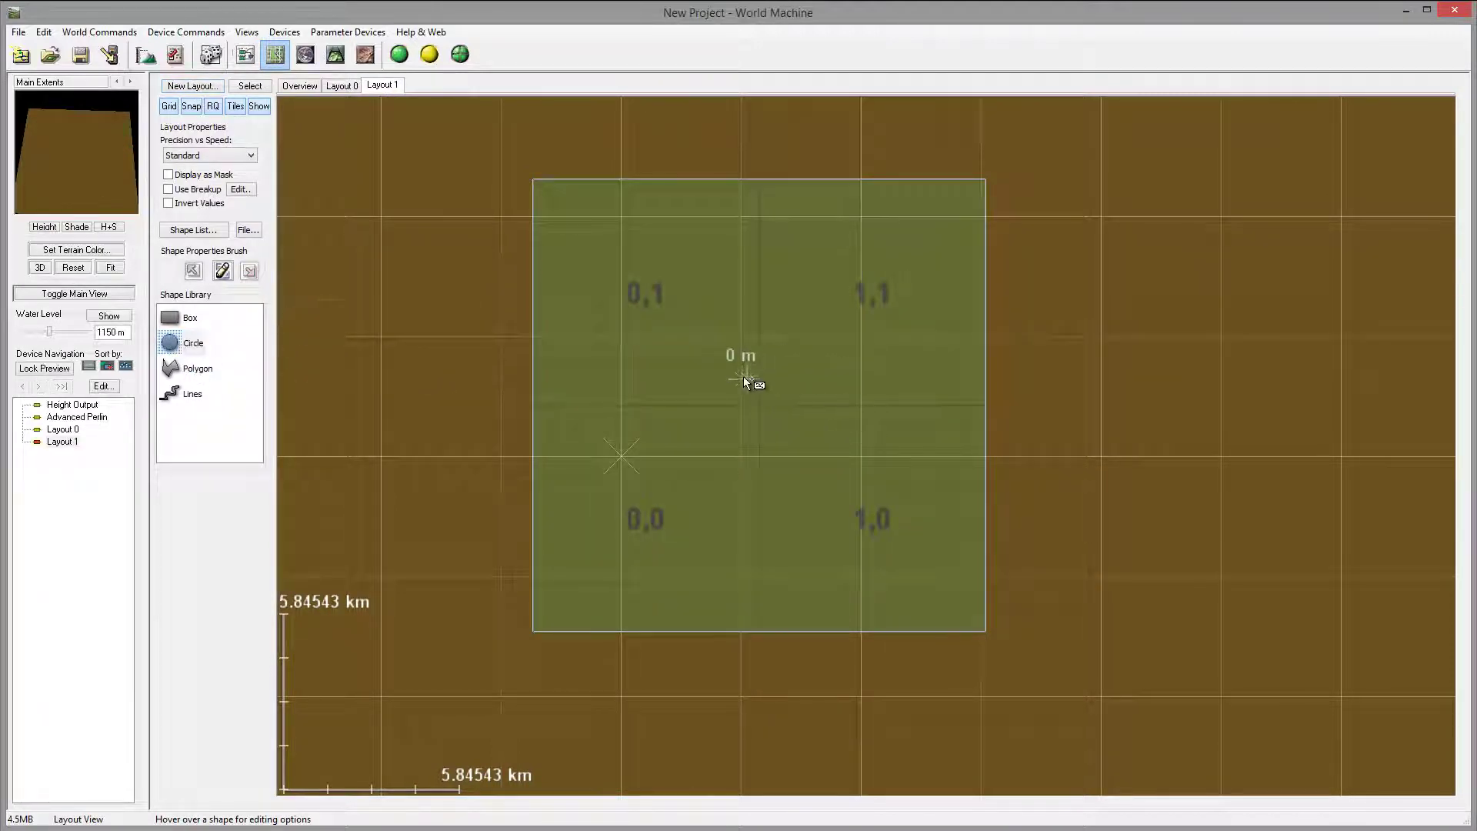
{"action": "mouse_move", "coordinate": [743, 376]}
{"action": "left_mouse_down"}
{"action": "mouse_move", "coordinate": [777, 404]}
{"action": "mouse_move", "coordinate": [793, 378]}
{"action": "mouse_move", "coordinate": [754, 326]}
{"action": "left_mouse_up"}
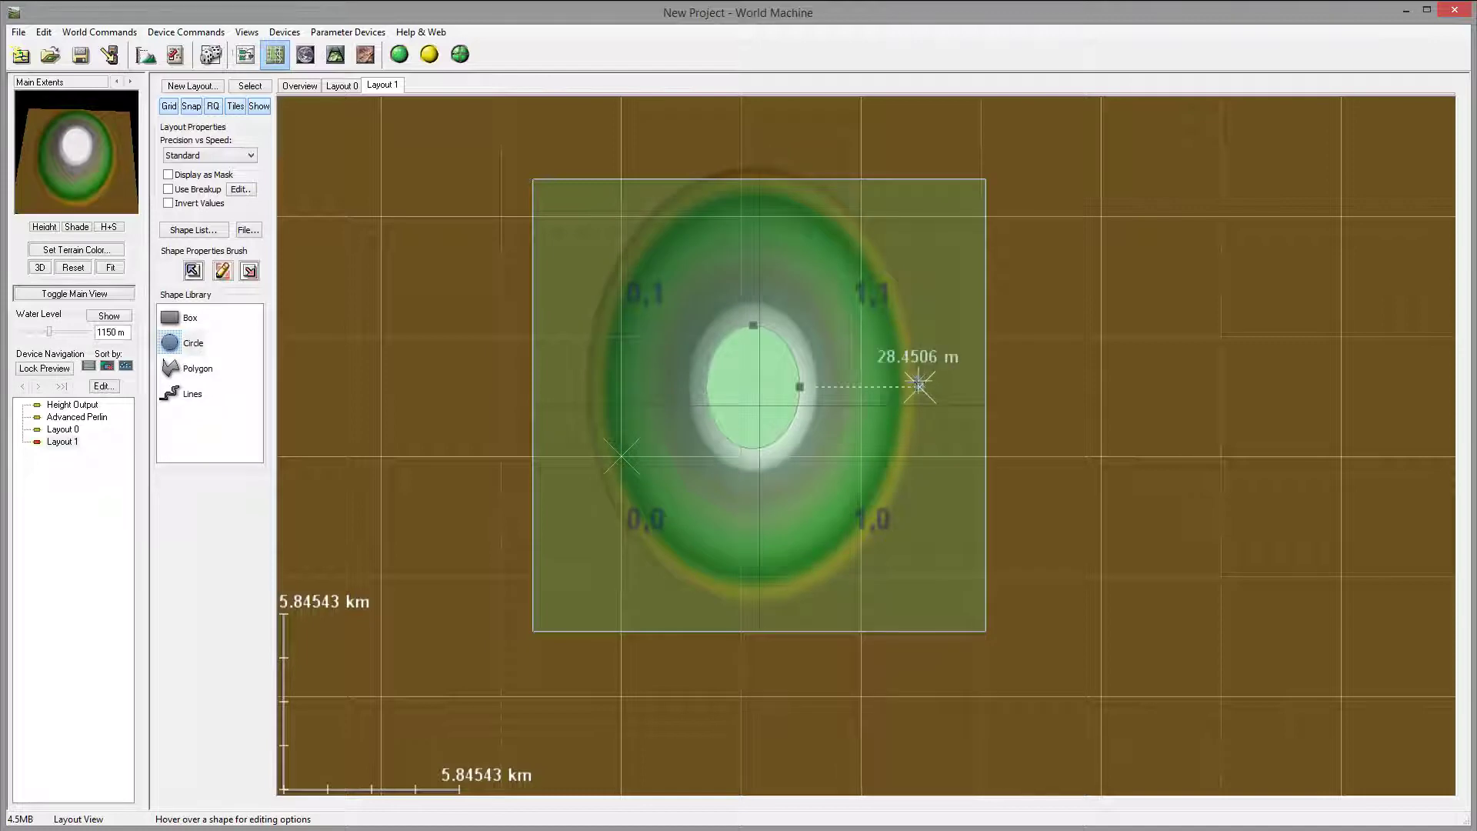
{"action": "left_click_drag", "start_coordinate": [919, 384], "coordinate": [895, 387]}
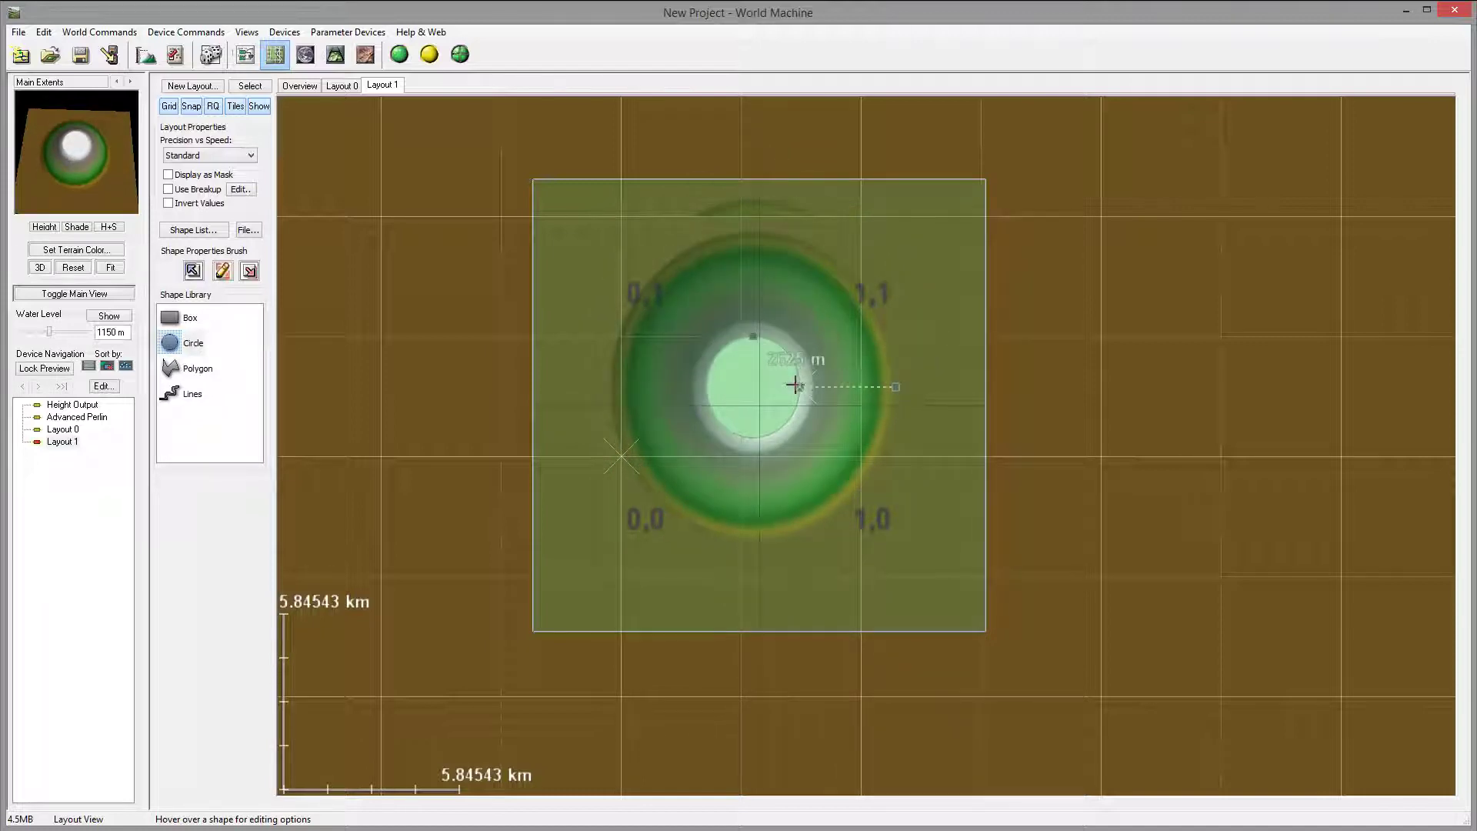
{"action": "left_click_drag", "start_coordinate": [794, 384], "coordinate": [803, 383]}
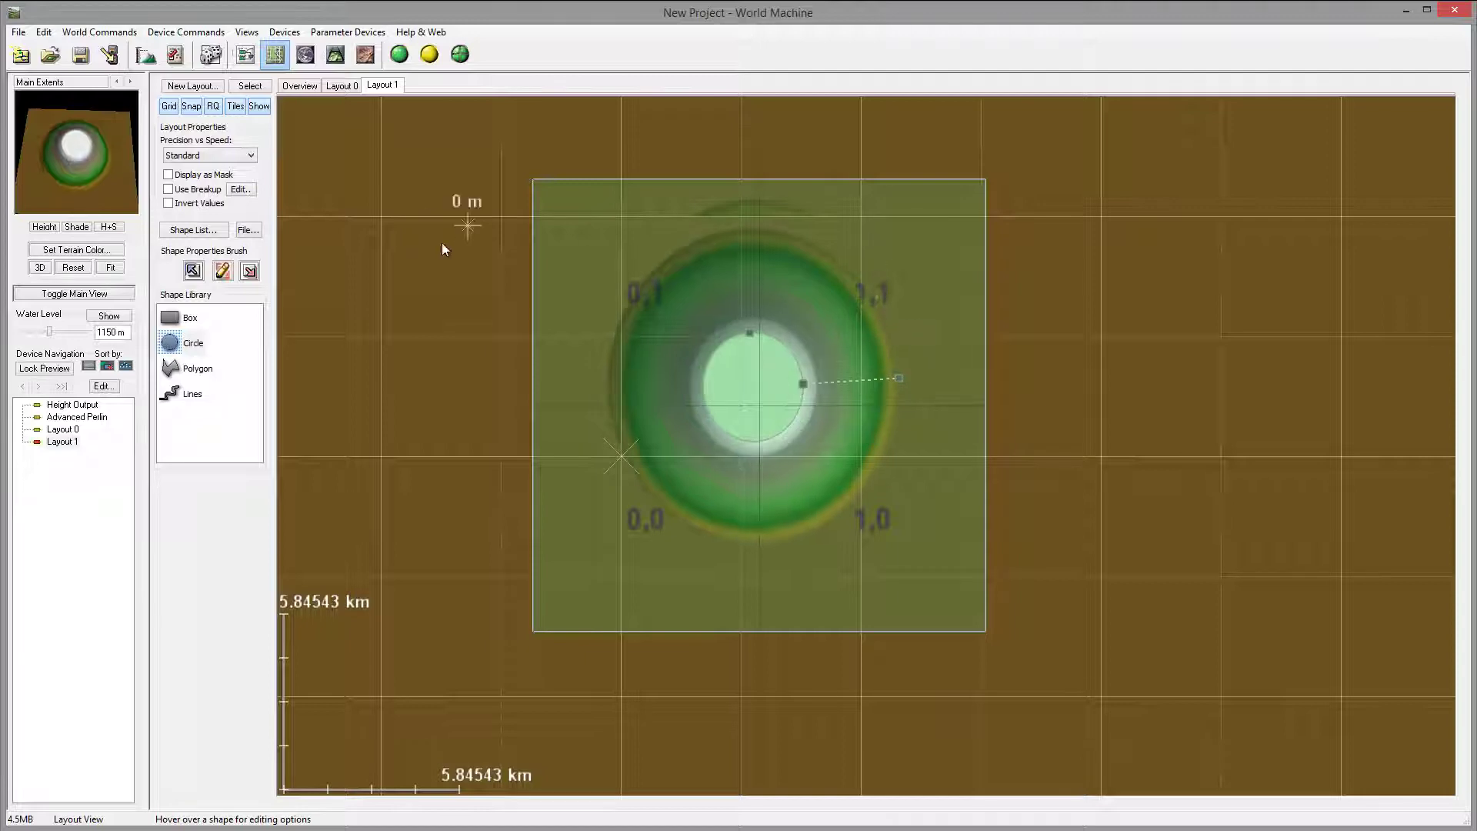
{"action": "left_click", "coordinate": [168, 190]}
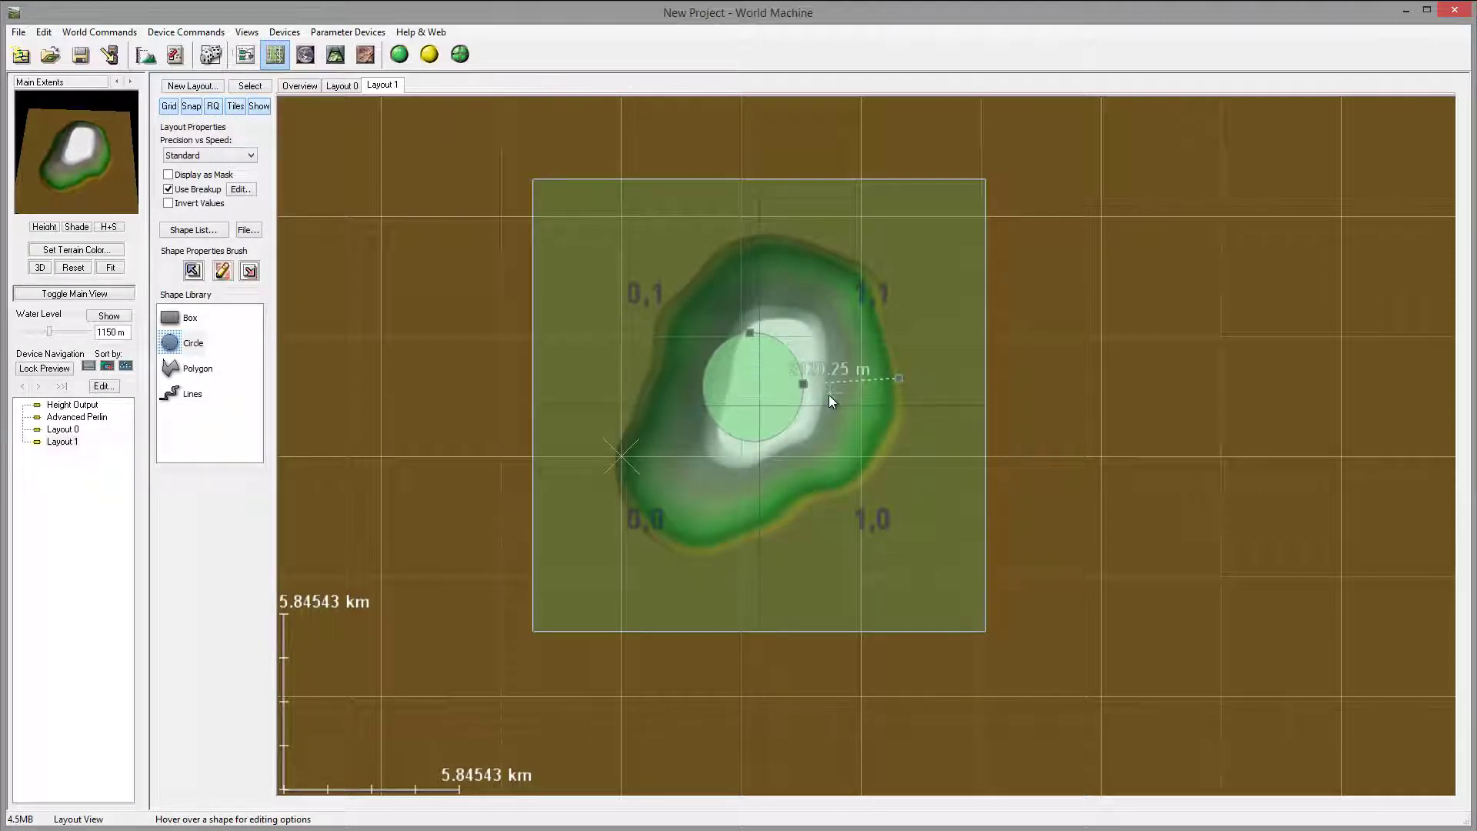
{"action": "left_click", "coordinate": [169, 203]}
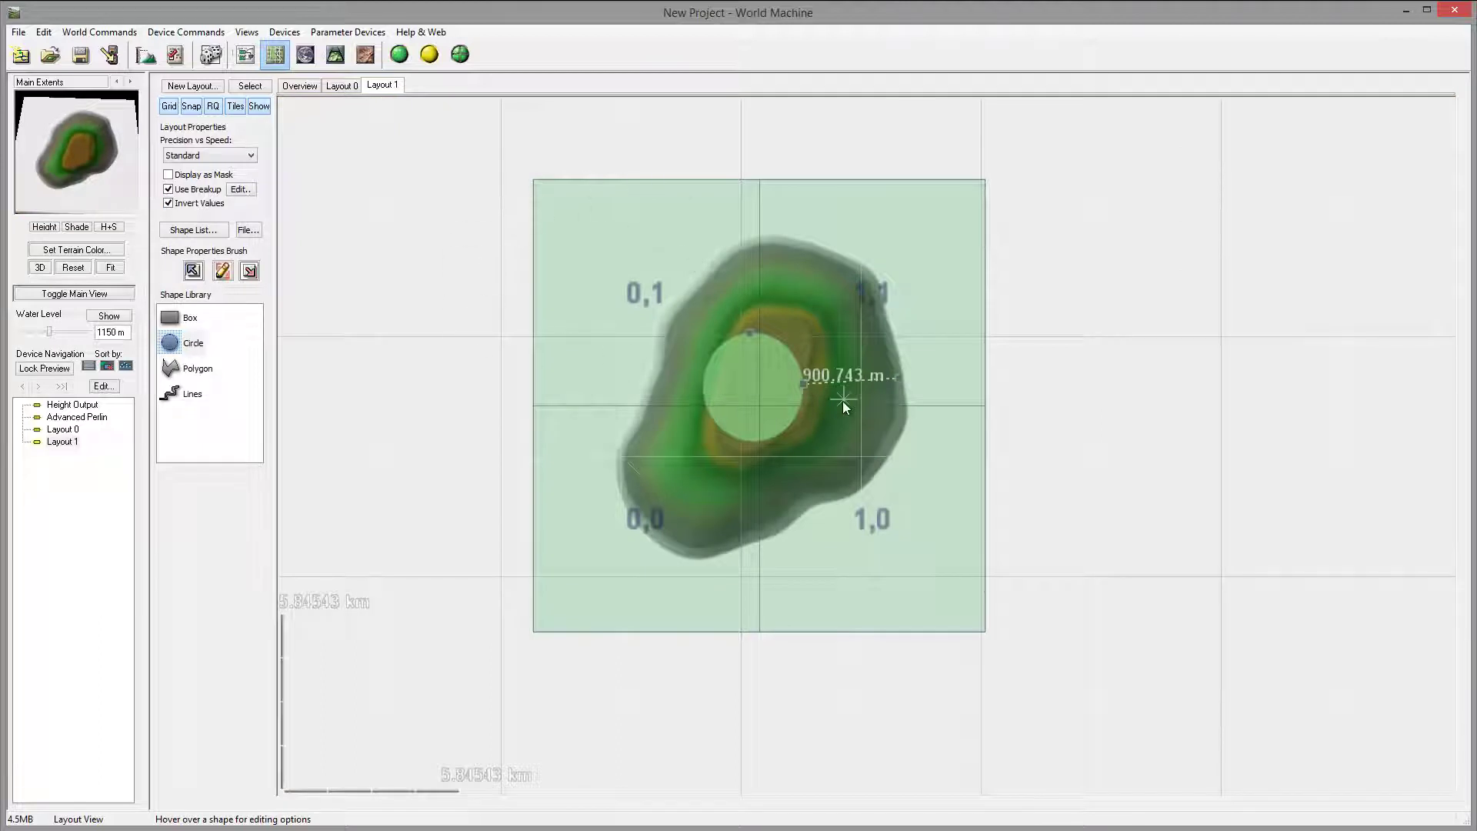
Arrange the Layout 1 device directly beneath Layout 0 in the device graph
{"action": "left_click", "coordinate": [246, 54]}
{"action": "left_click_drag", "start_coordinate": [1027, 596], "coordinate": [487, 473]}
{"action": "right_click_drag", "start_coordinate": [504, 320], "coordinate": [657, 316]}
{"action": "left_click_drag", "start_coordinate": [646, 542], "coordinate": [640, 580]}
{"action": "left_click_drag", "start_coordinate": [648, 471], "coordinate": [630, 630]}
{"action": "left_click_drag", "start_coordinate": [625, 579], "coordinate": [610, 519]}
{"action": "left_click_drag", "start_coordinate": [644, 643], "coordinate": [633, 626]}
{"action": "left_click", "coordinate": [620, 512]}
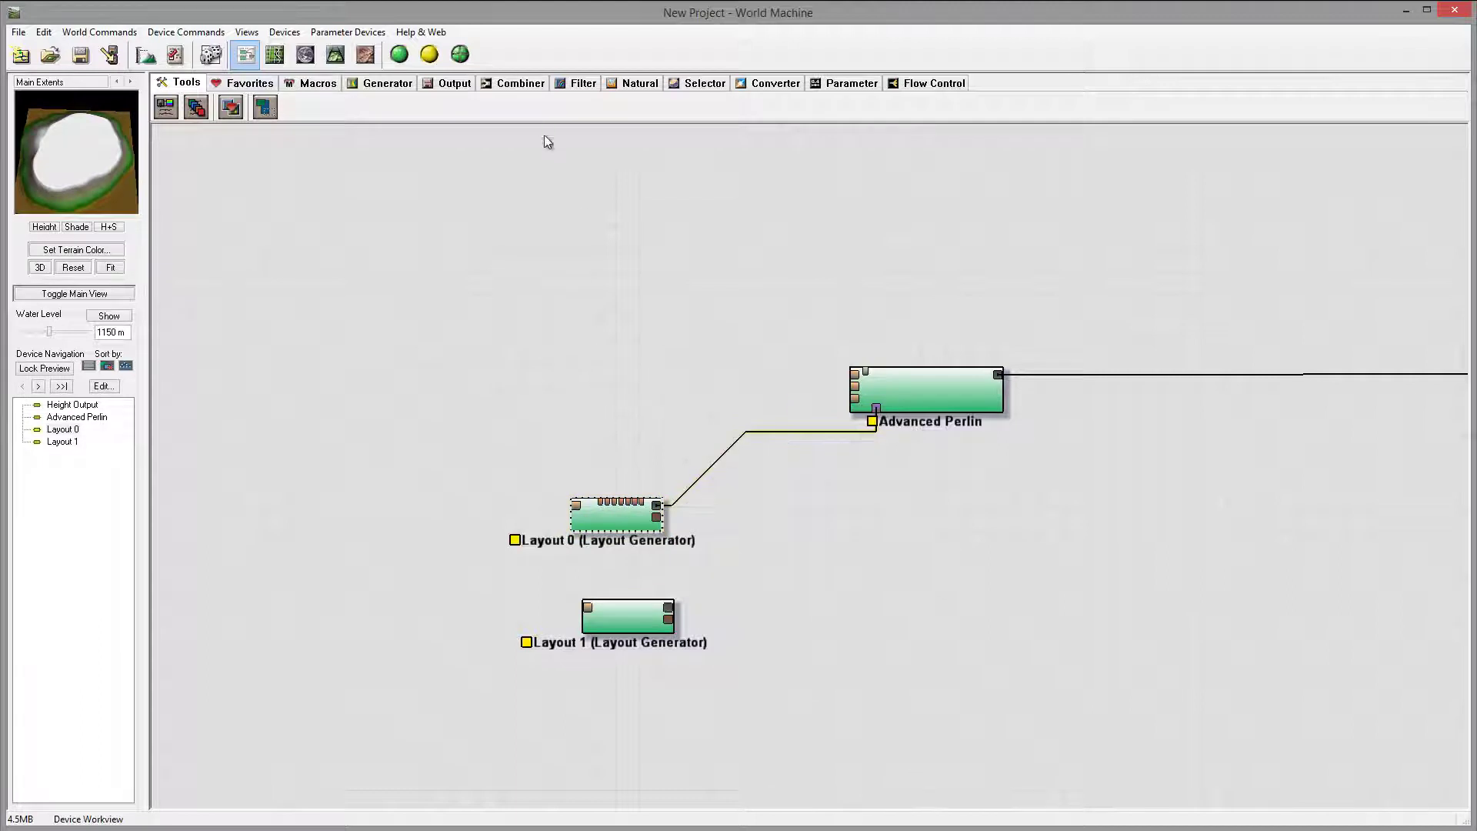
Add a Combiner device and wire Layout 0 and Layout 1 into its two inputs
{"action": "left_click", "coordinate": [513, 84]}
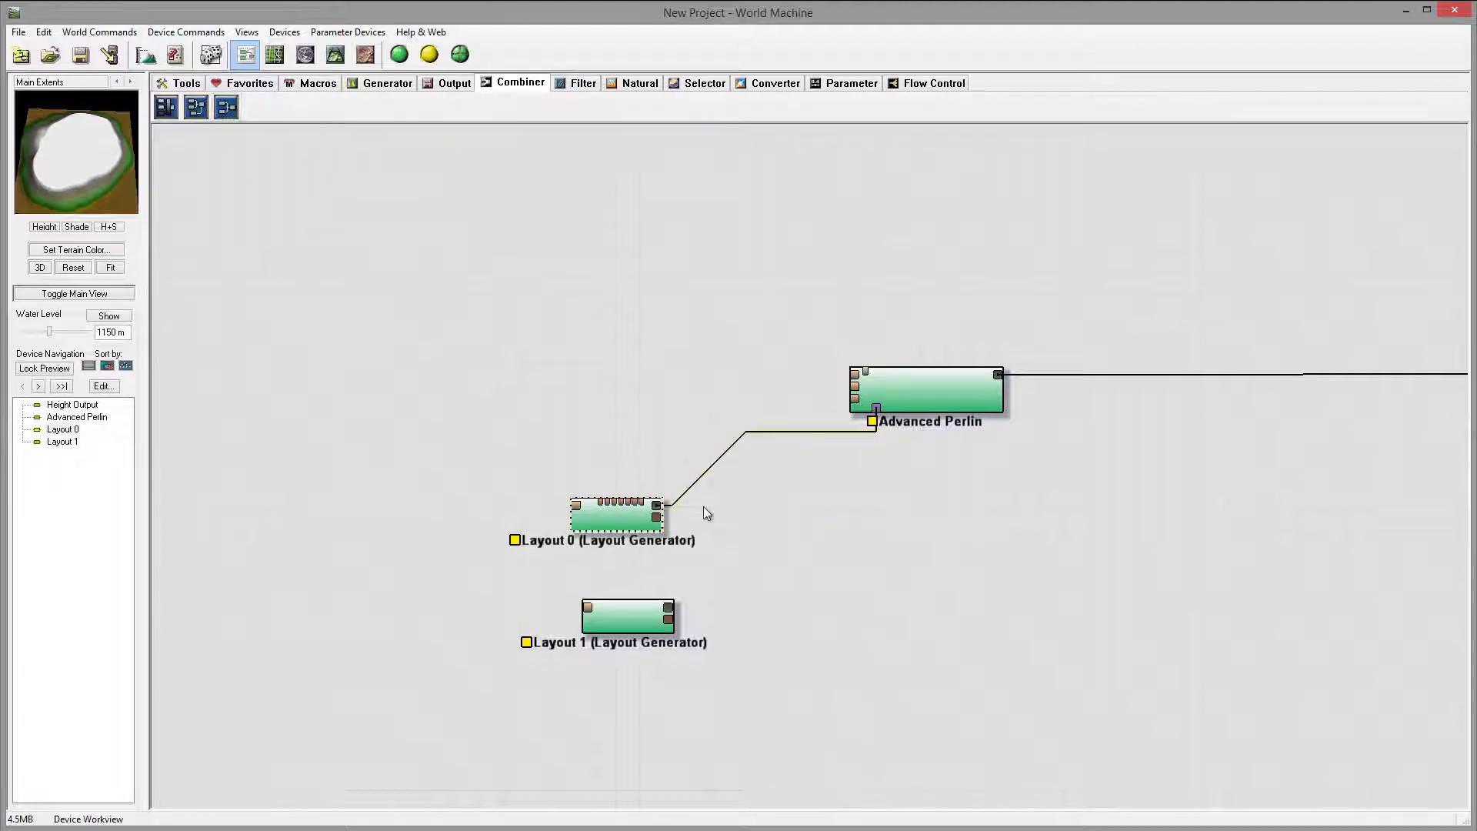
{"action": "left_click", "coordinate": [226, 108]}
{"action": "left_click", "coordinate": [750, 566]}
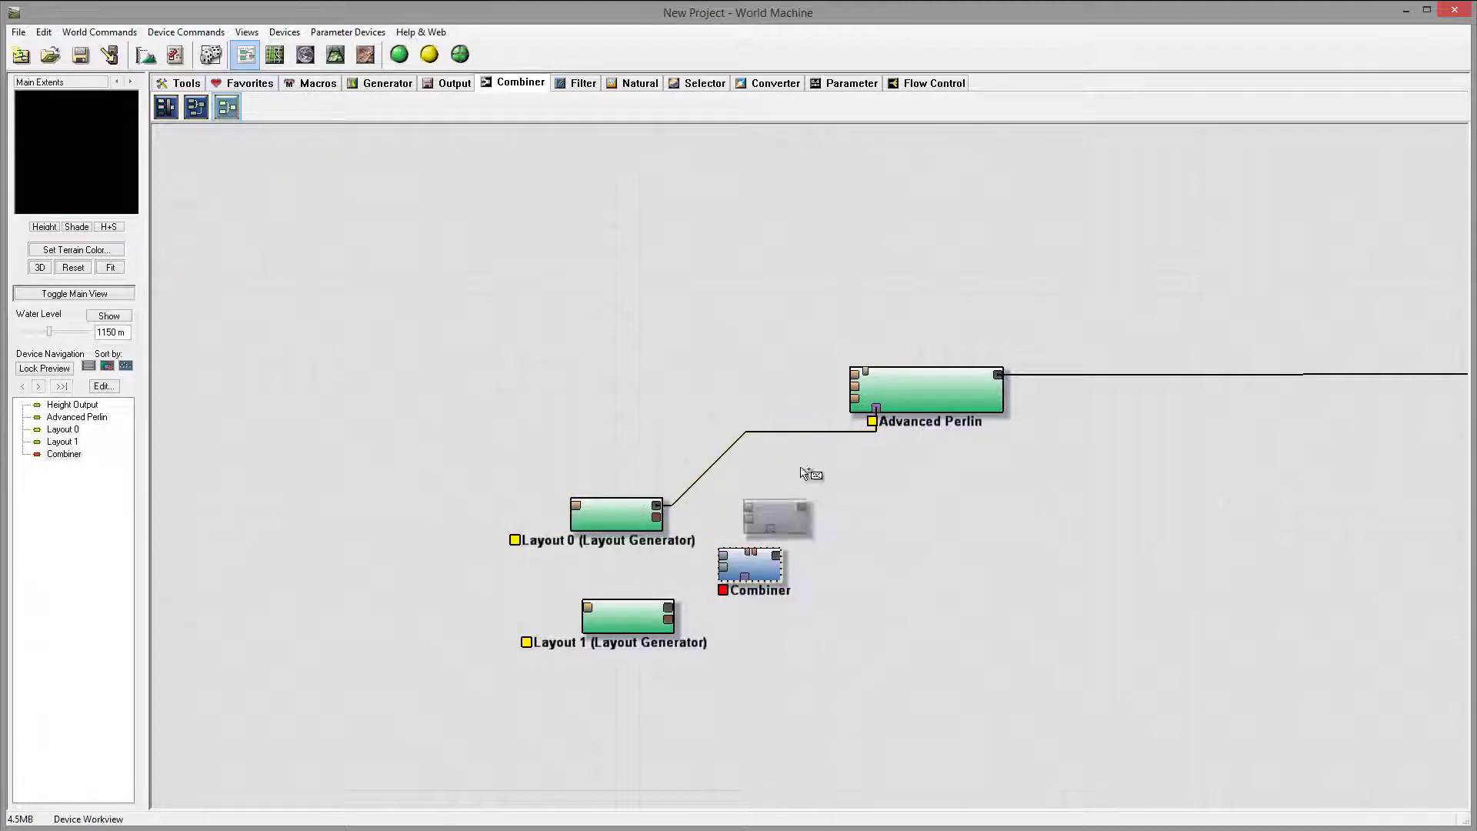
{"action": "left_click_drag", "start_coordinate": [657, 514], "coordinate": [723, 556]}
{"action": "left_click_drag", "start_coordinate": [668, 608], "coordinate": [724, 567]}
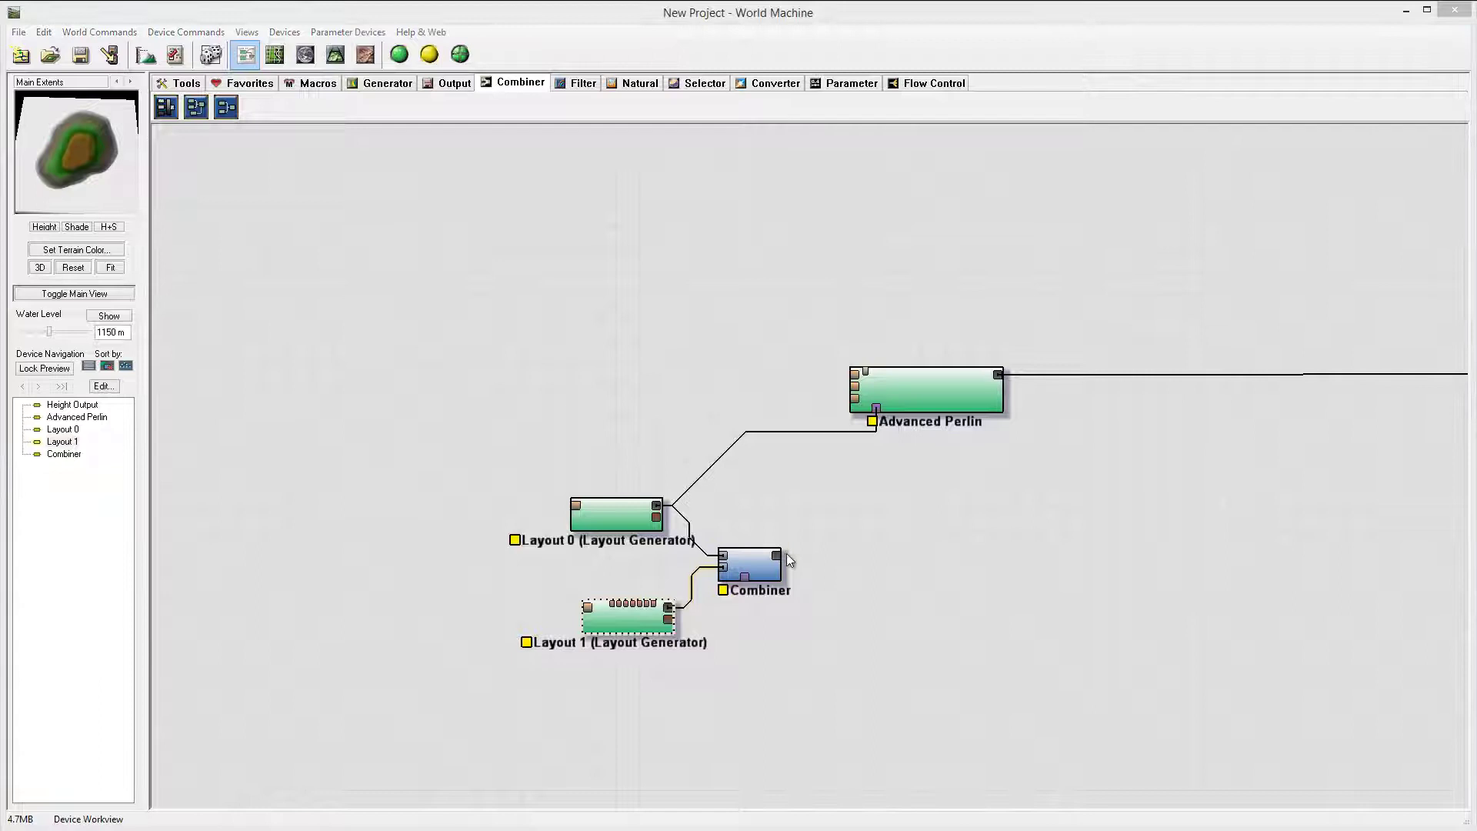
Set the Combiner method to Min with Strength 1.0
{"action": "double_click", "coordinate": [779, 557]}
{"action": "left_click", "coordinate": [783, 428]}
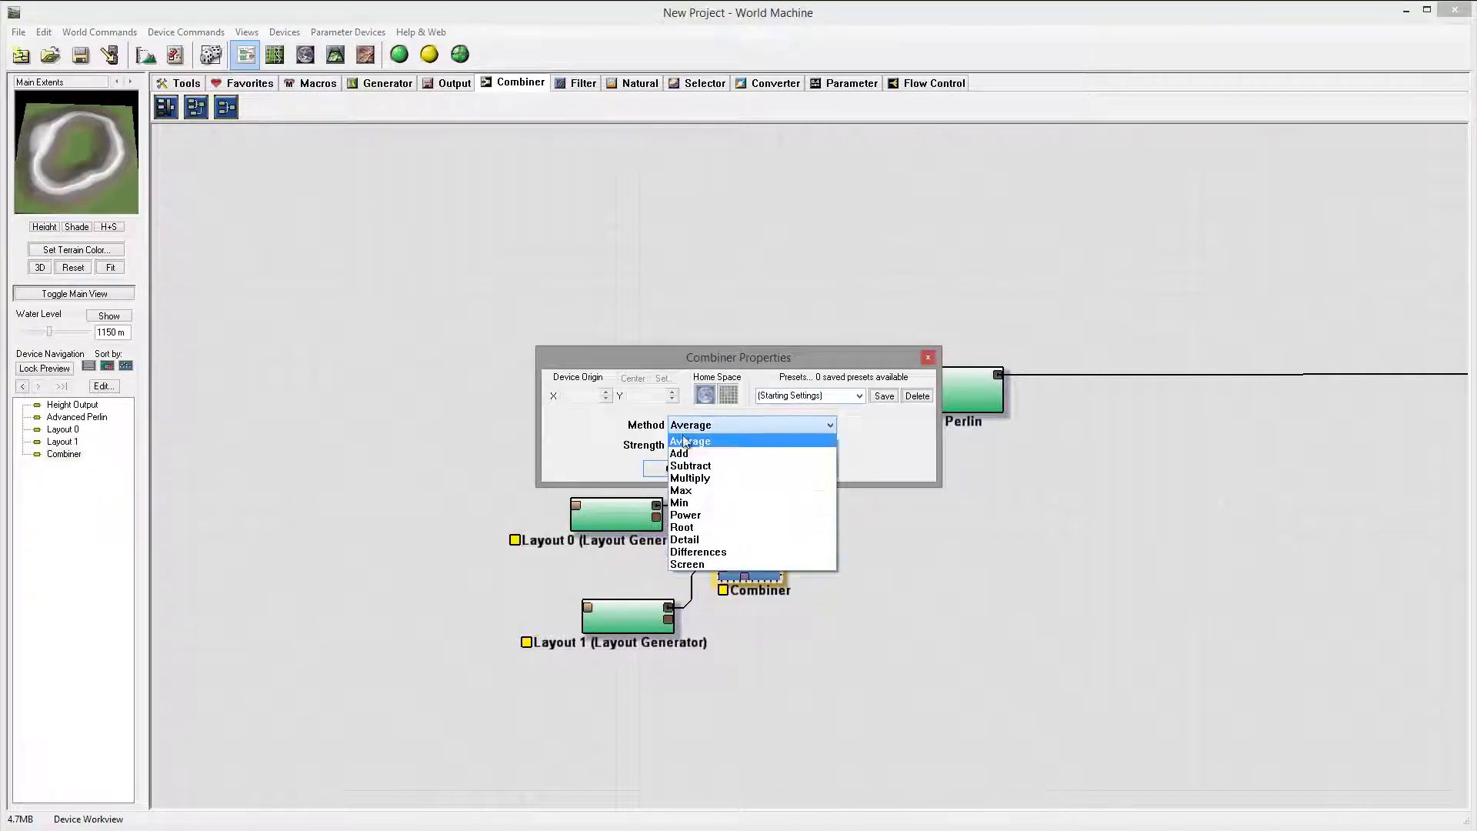
{"action": "left_click", "coordinate": [703, 501]}
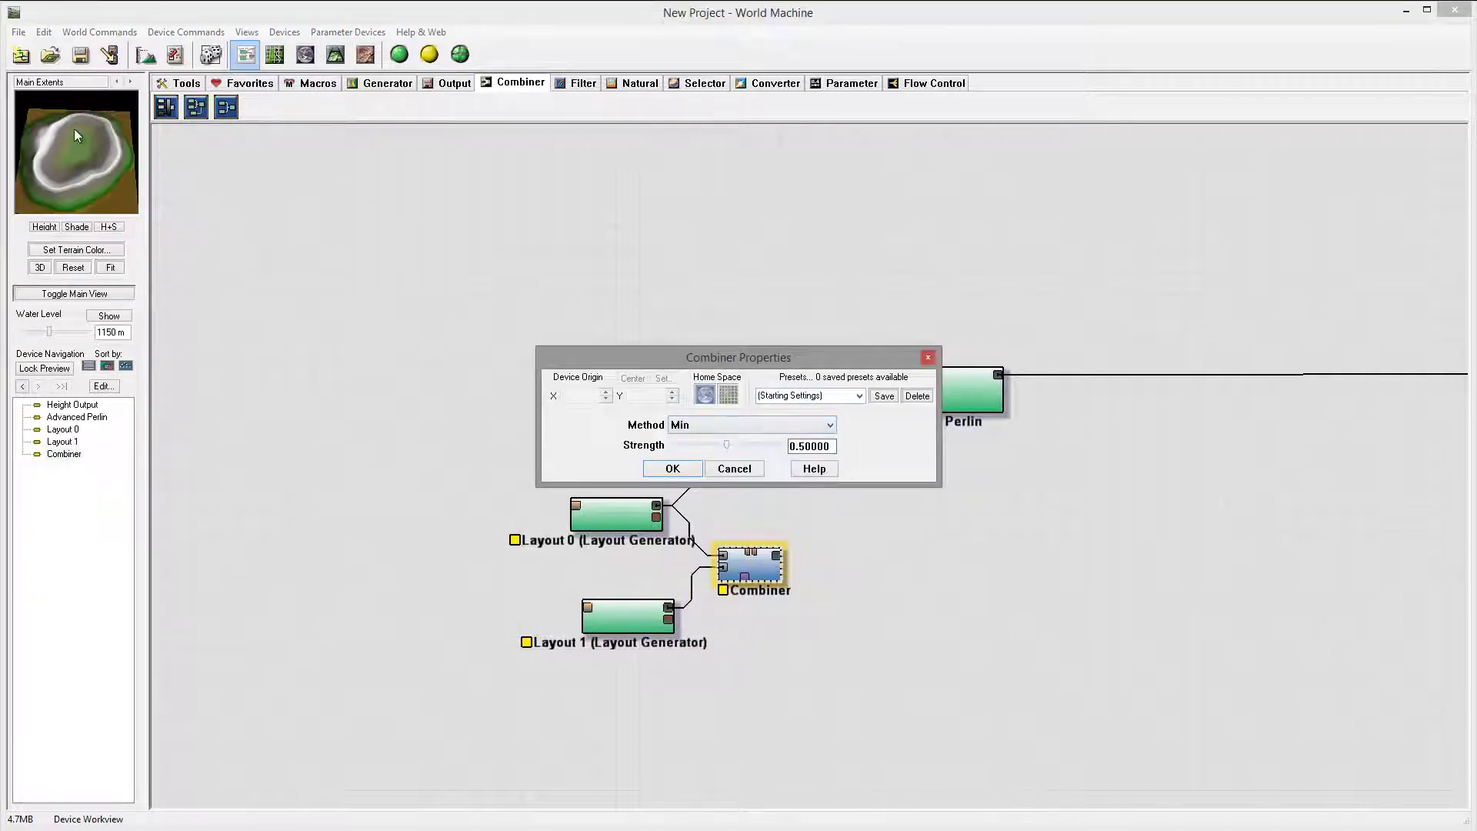
{"action": "left_click_drag", "start_coordinate": [726, 446], "coordinate": [910, 435]}
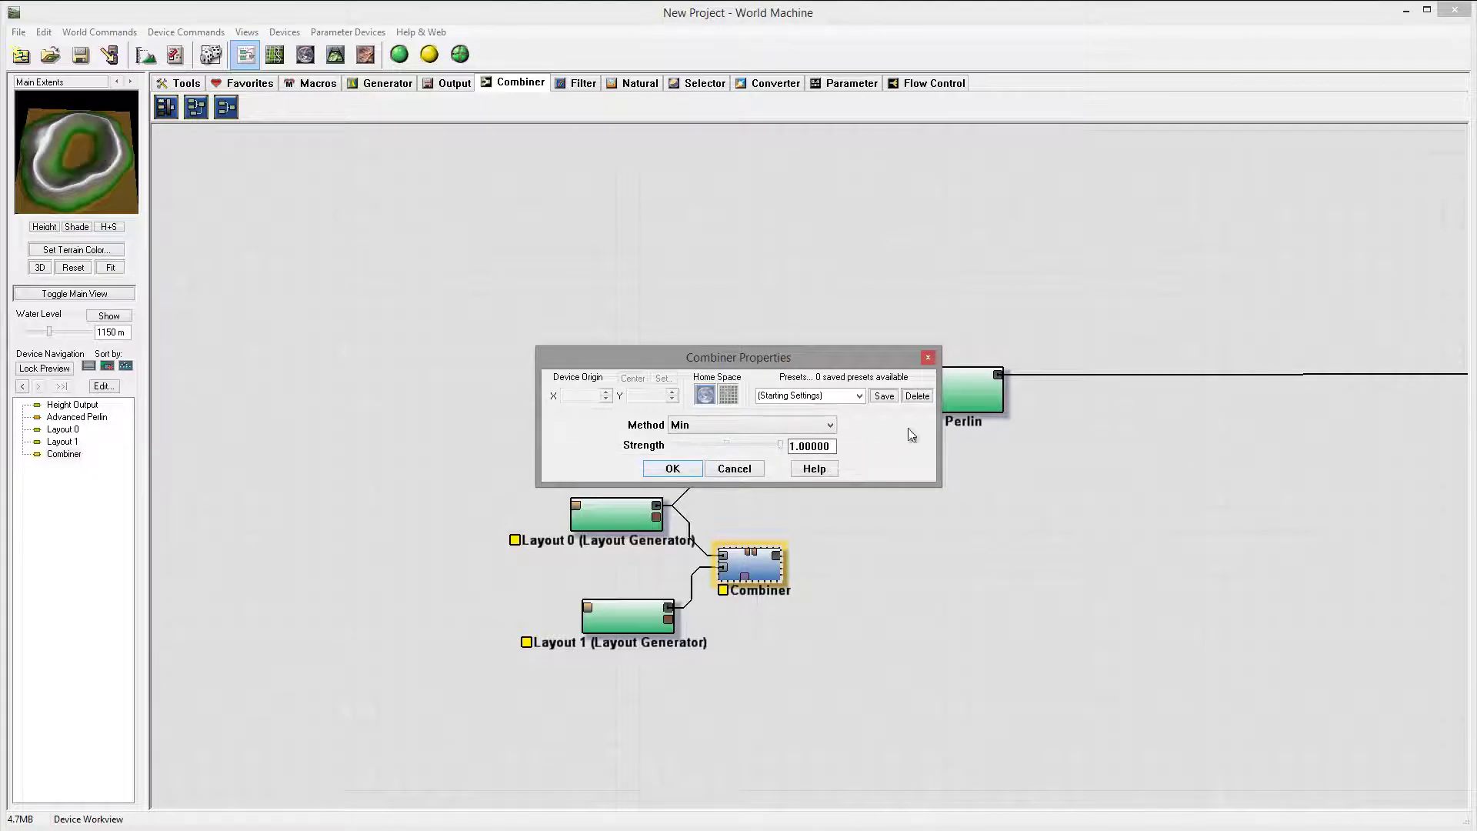
{"action": "left_click", "coordinate": [689, 470]}
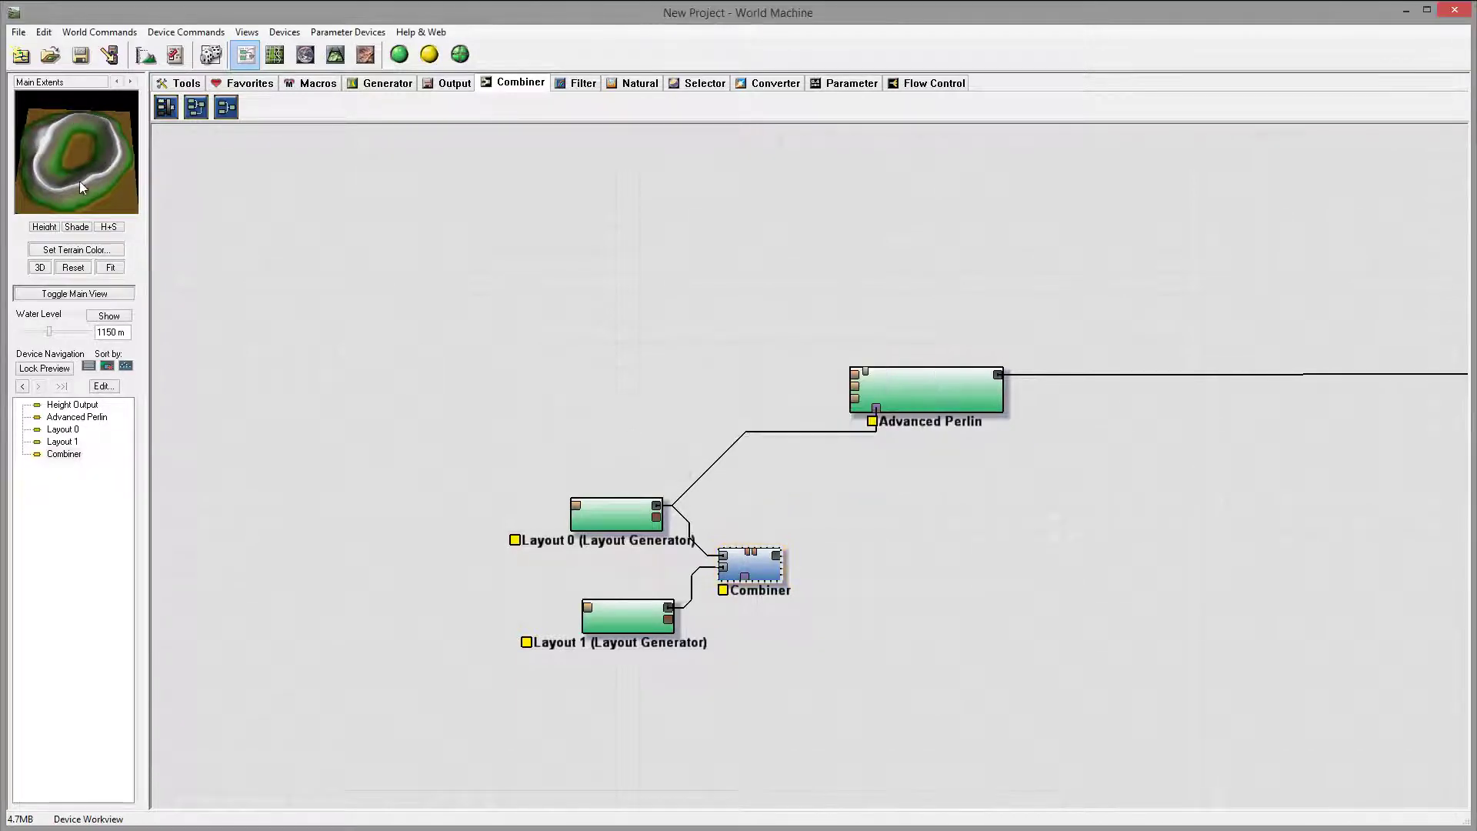
Connect the Combiner output to Advanced Perlin's Mask Input and inspect the previewed terrain
{"action": "left_click_drag", "start_coordinate": [776, 555], "coordinate": [877, 409]}
{"action": "right_click_drag", "start_coordinate": [744, 376], "coordinate": [624, 372]}
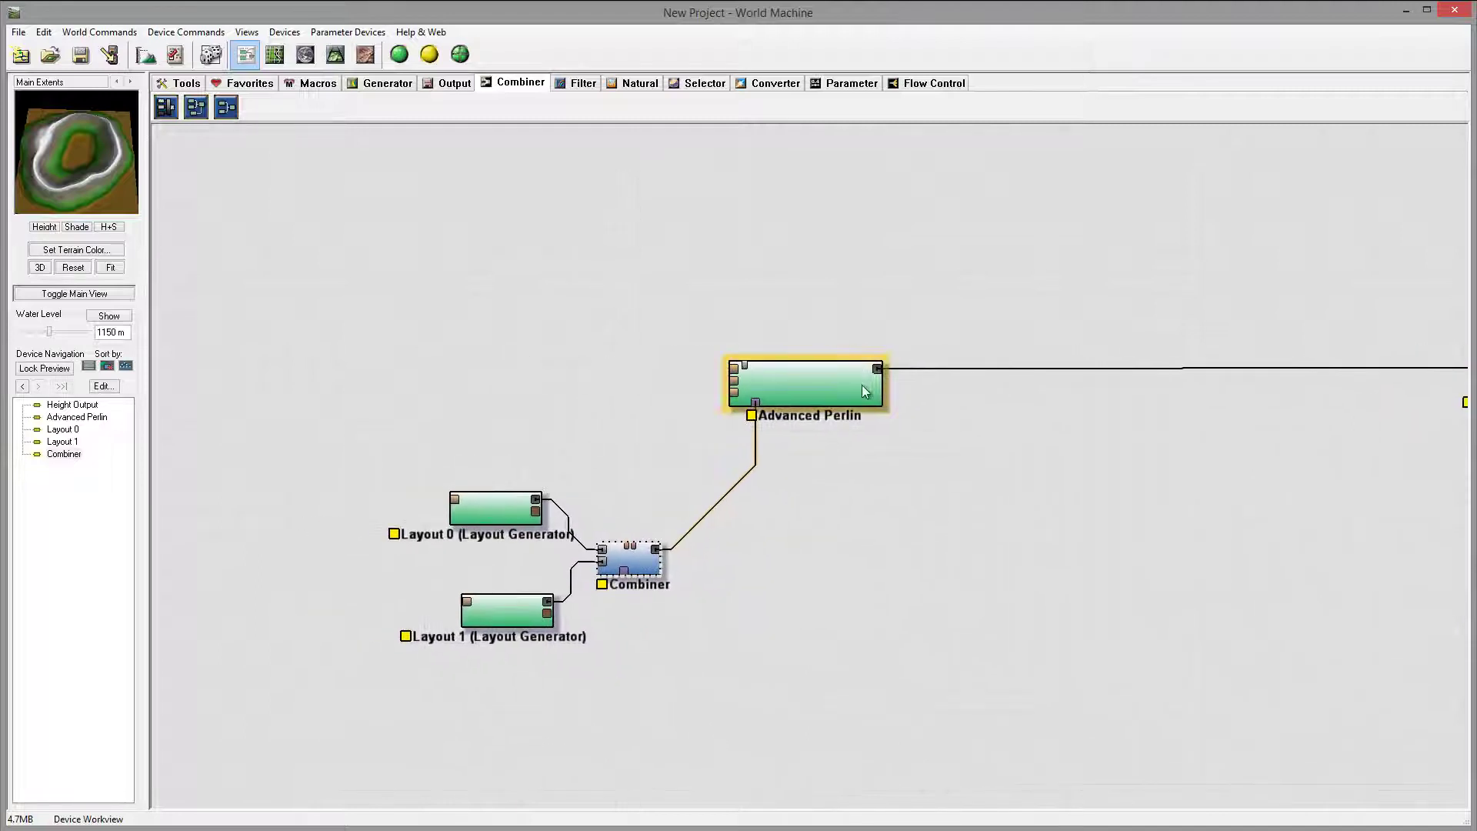
{"action": "left_click", "coordinate": [862, 385]}
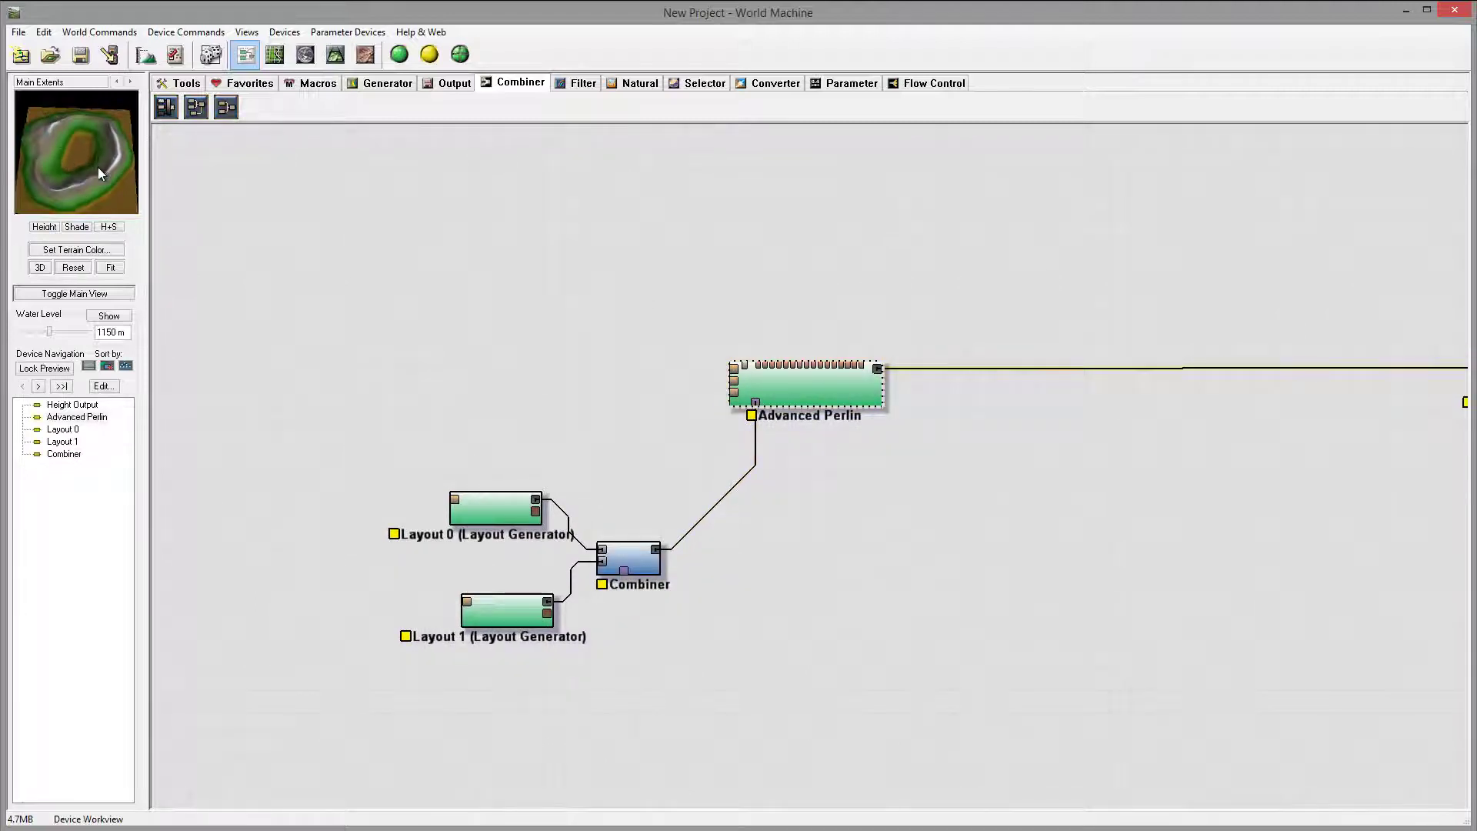
{"action": "left_click_drag", "start_coordinate": [98, 168], "coordinate": [108, 107]}
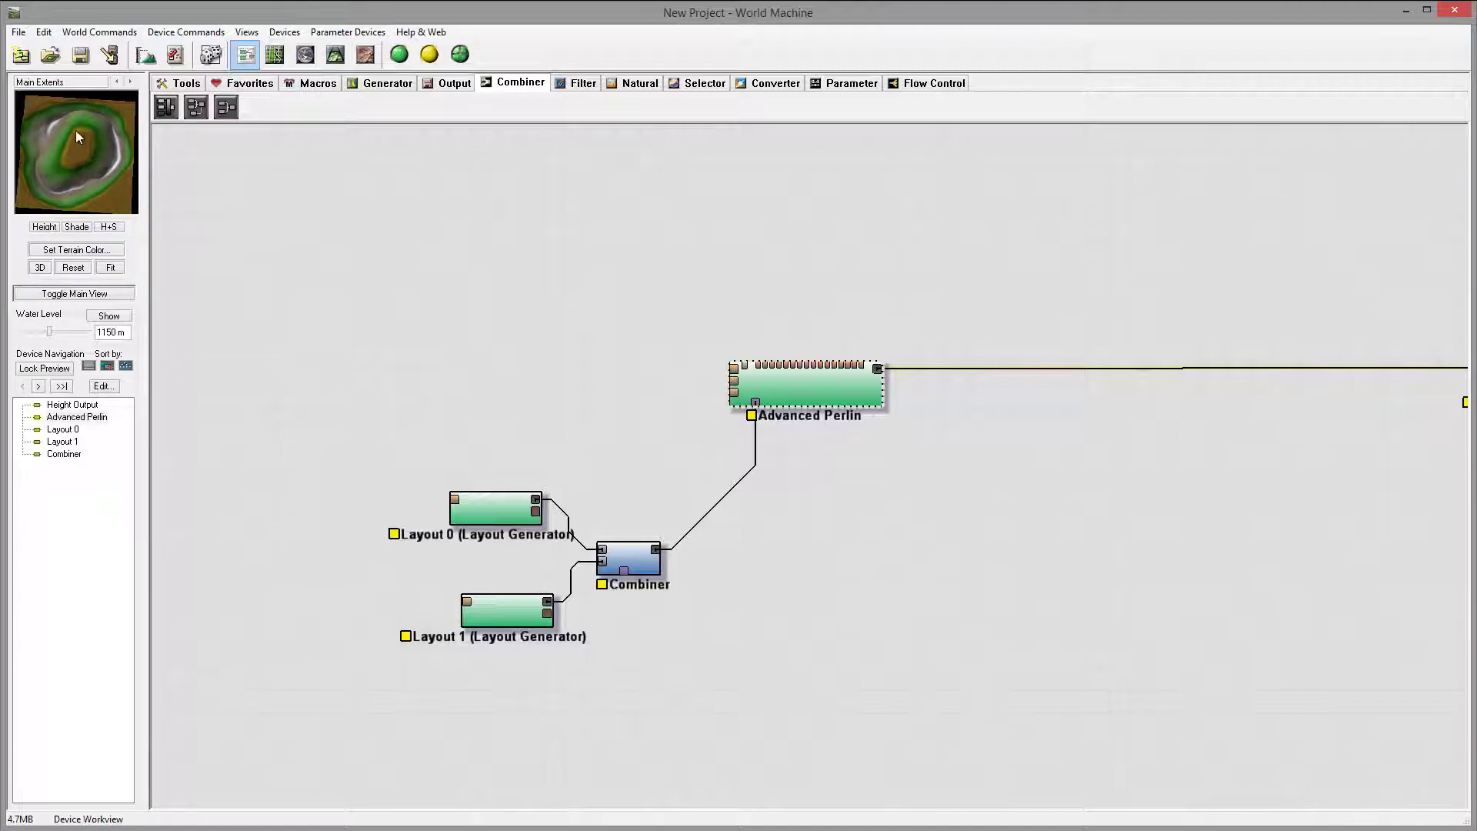
Shift Layout 1's circle slightly left and preview the result on Advanced Perlin
{"action": "left_click_drag", "start_coordinate": [508, 620], "coordinate": [494, 612]}
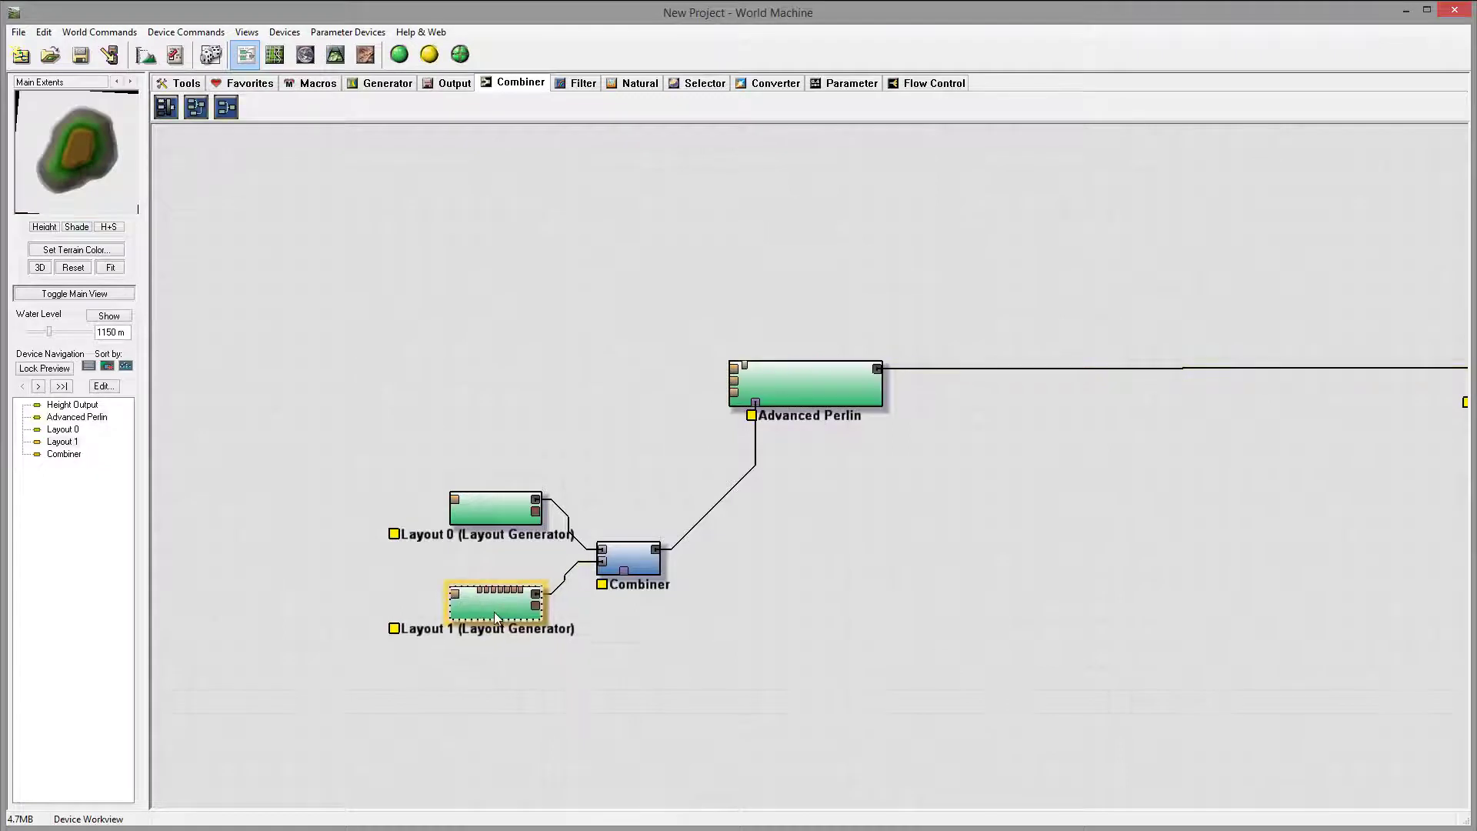
{"action": "double_click", "coordinate": [494, 612]}
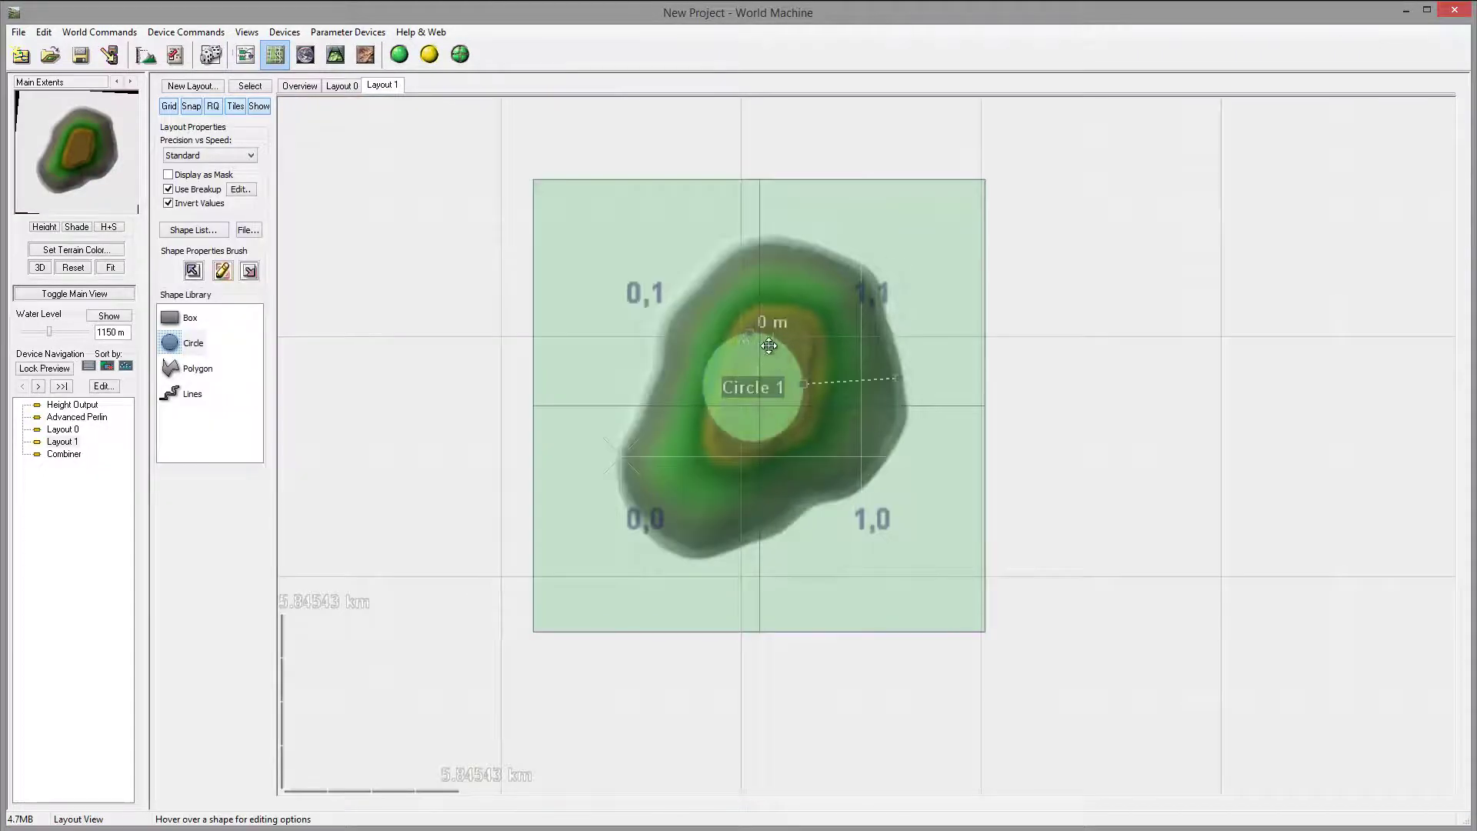
{"action": "left_click_drag", "start_coordinate": [769, 345], "coordinate": [781, 377]}
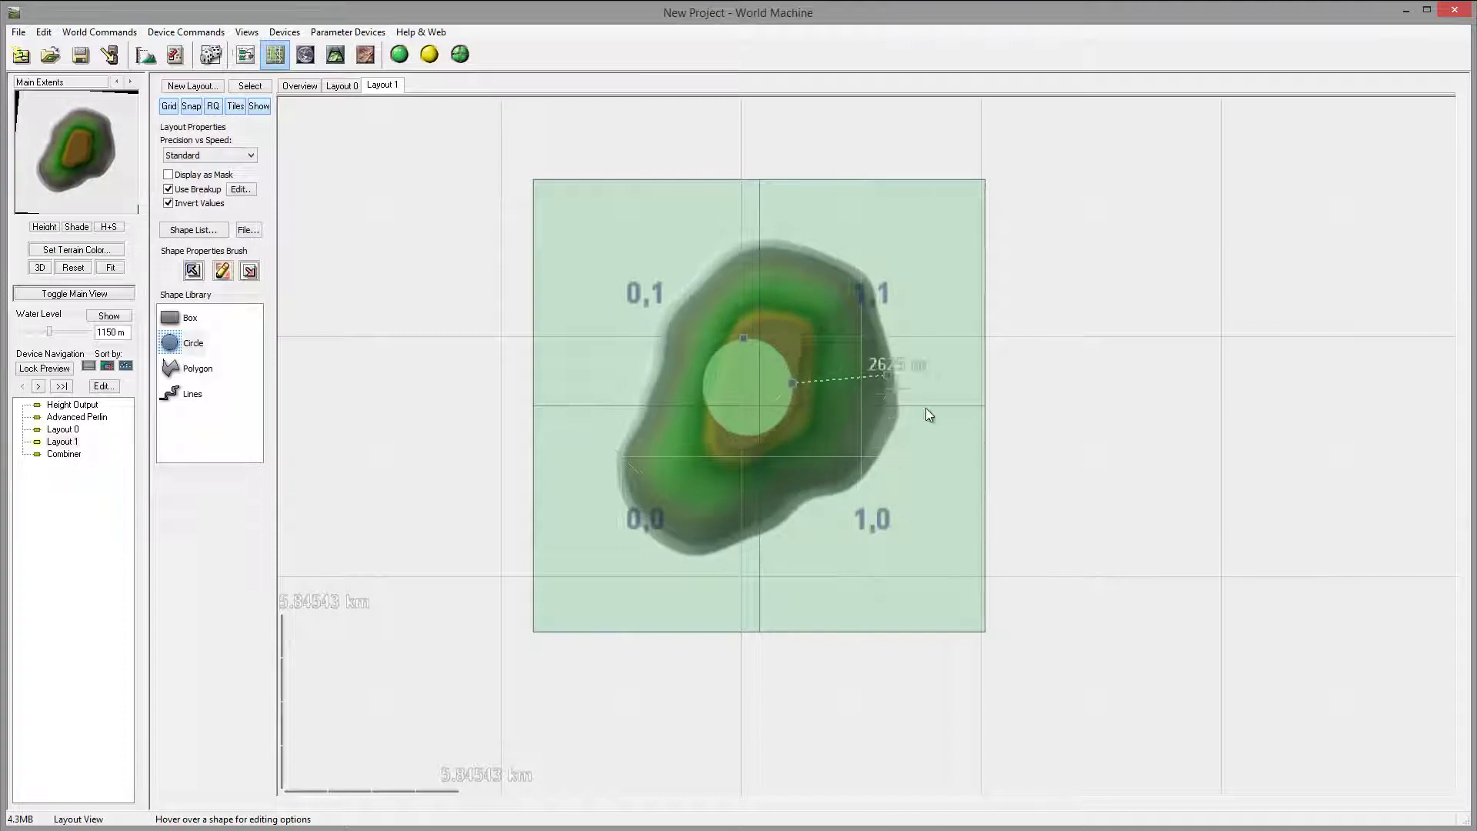
{"action": "left_click", "coordinate": [245, 55]}
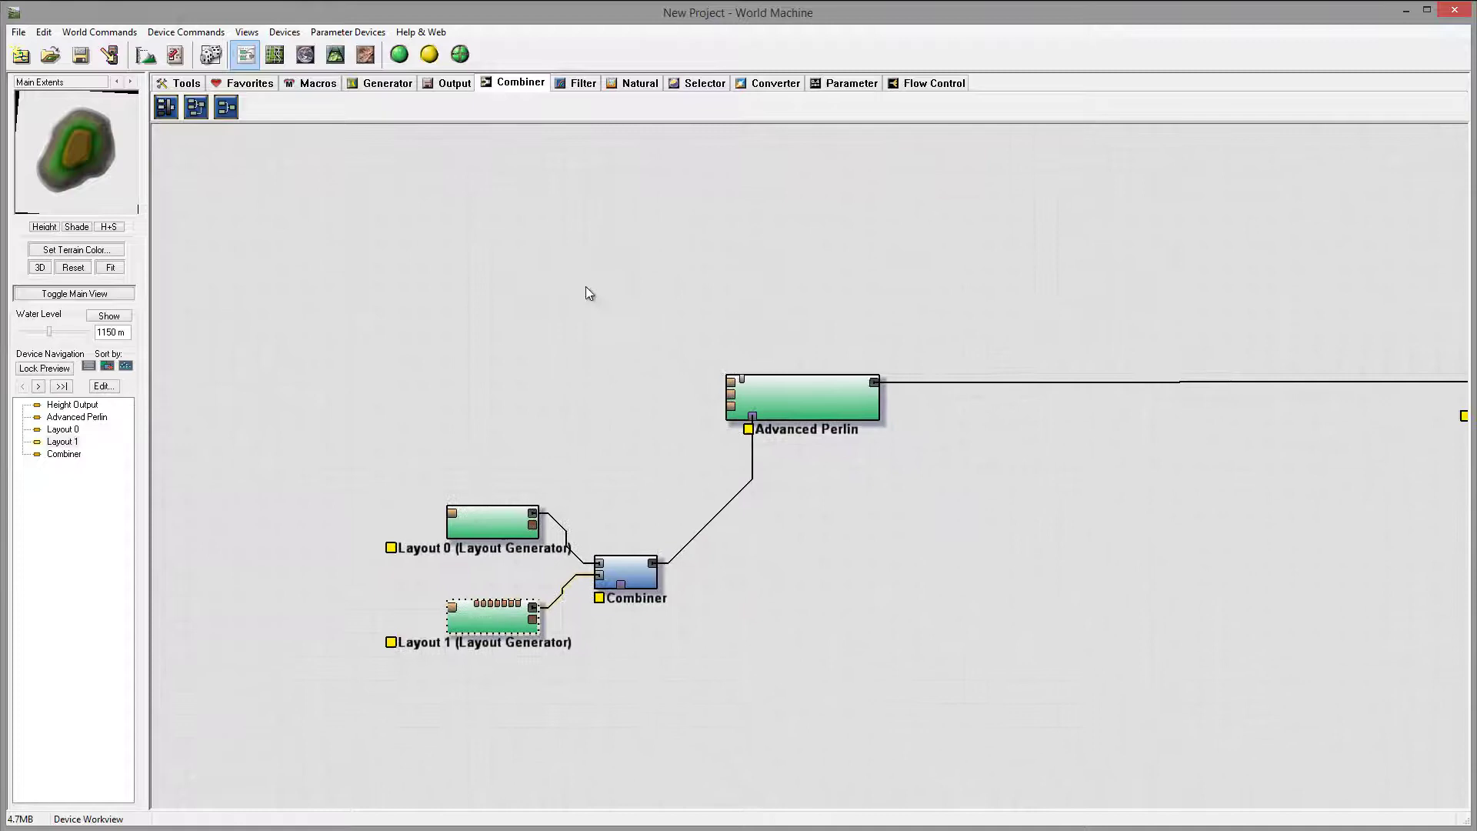
{"action": "left_click", "coordinate": [826, 408]}
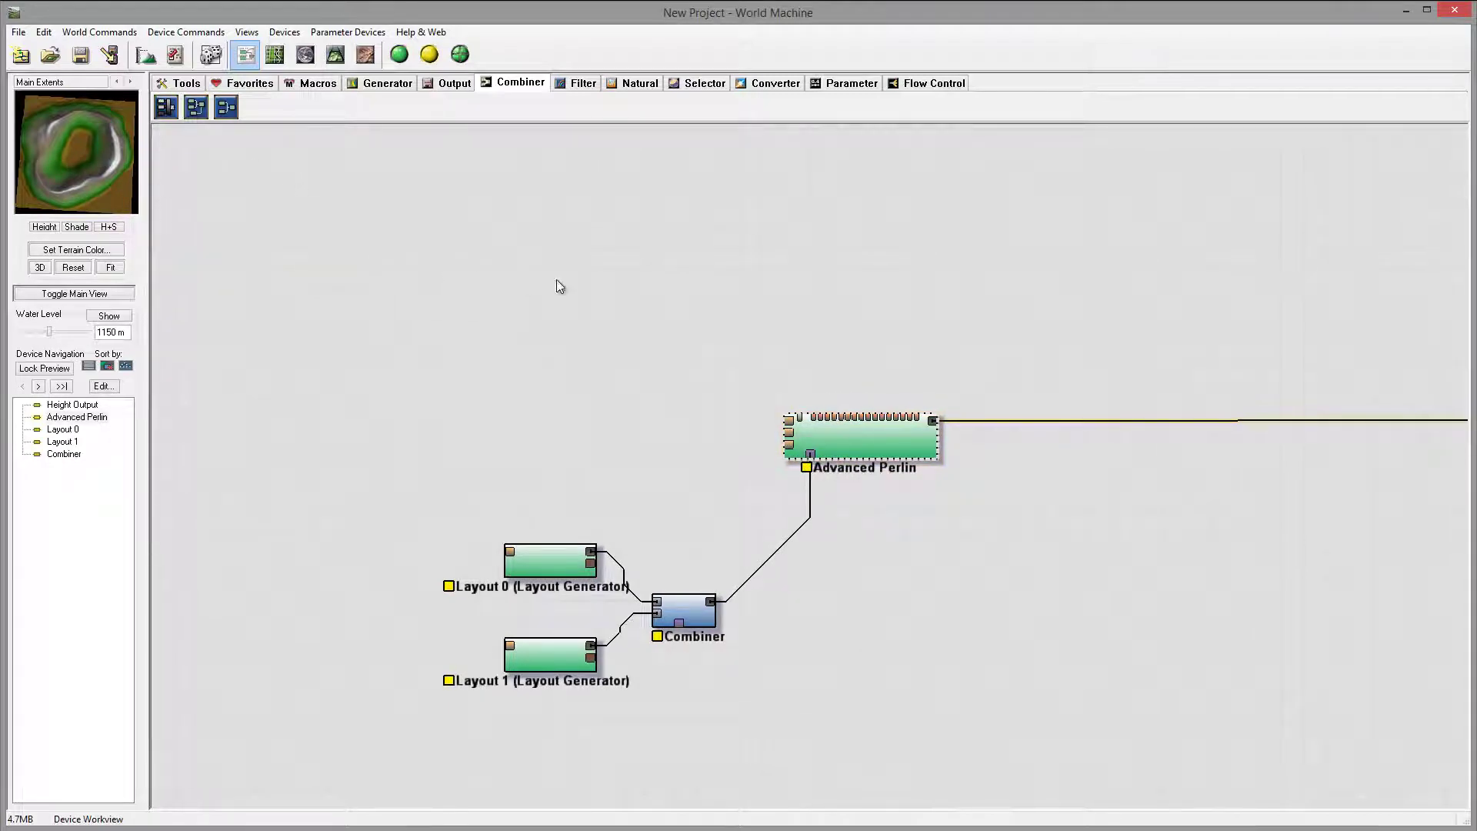
Add a Voronoi generator device above the graph
{"action": "left_click", "coordinate": [387, 84]}
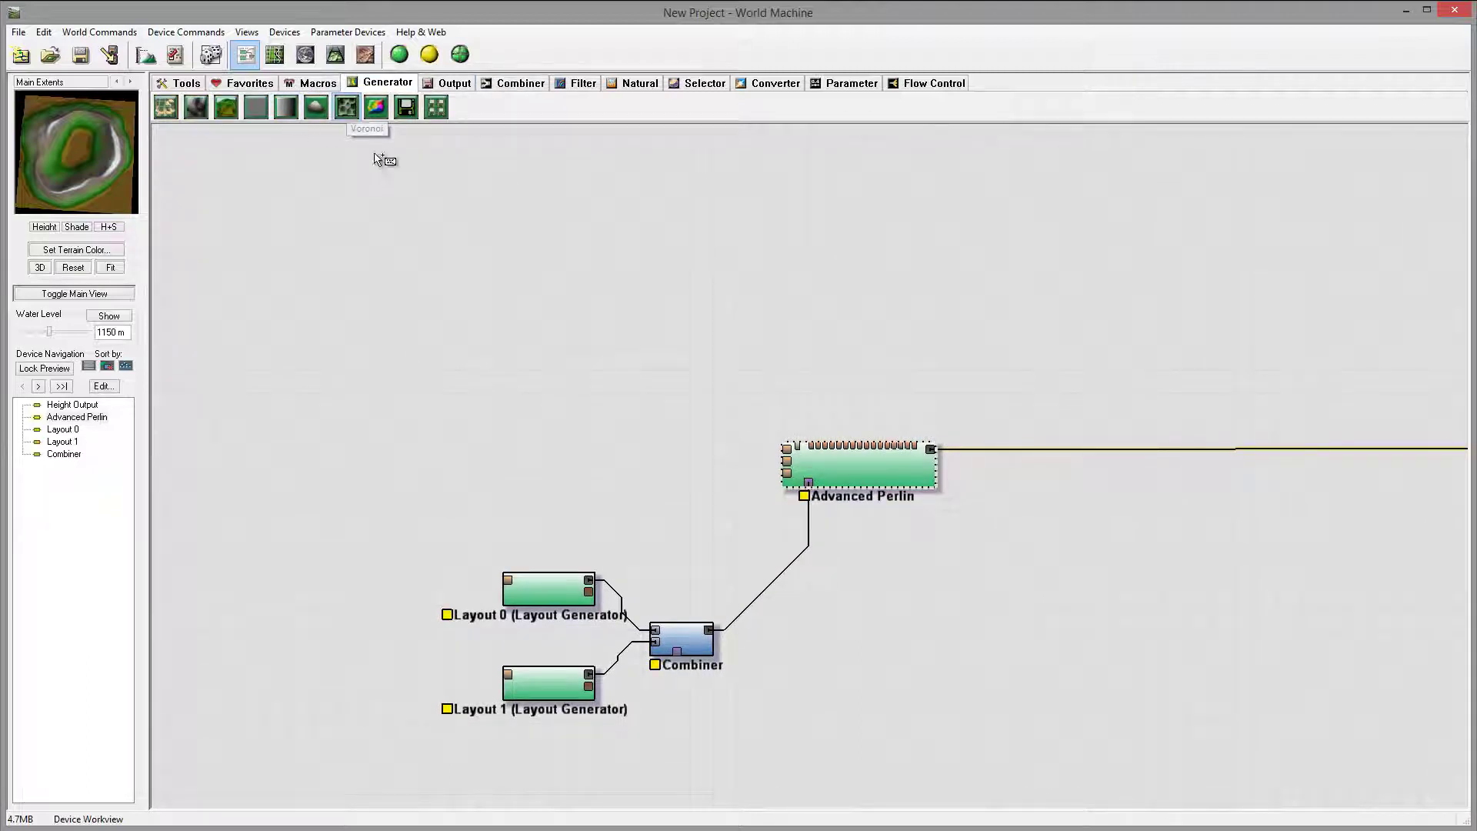
{"action": "left_click", "coordinate": [347, 112]}
{"action": "left_click", "coordinate": [496, 343]}
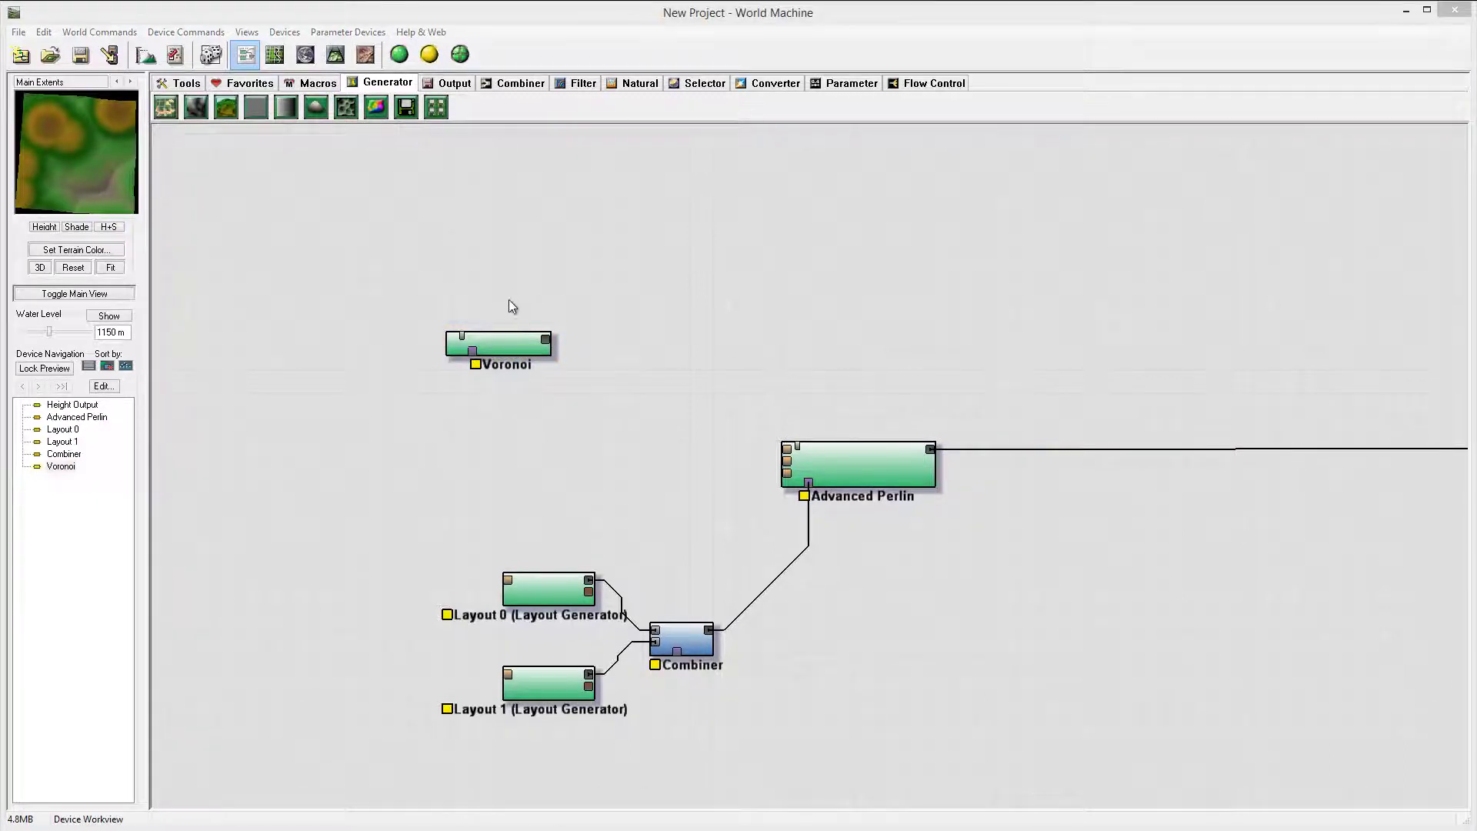
Give Voronoi a 50 m scale and 0.6875 Shape, then position the node above the graph
{"action": "double_click", "coordinate": [491, 338]}
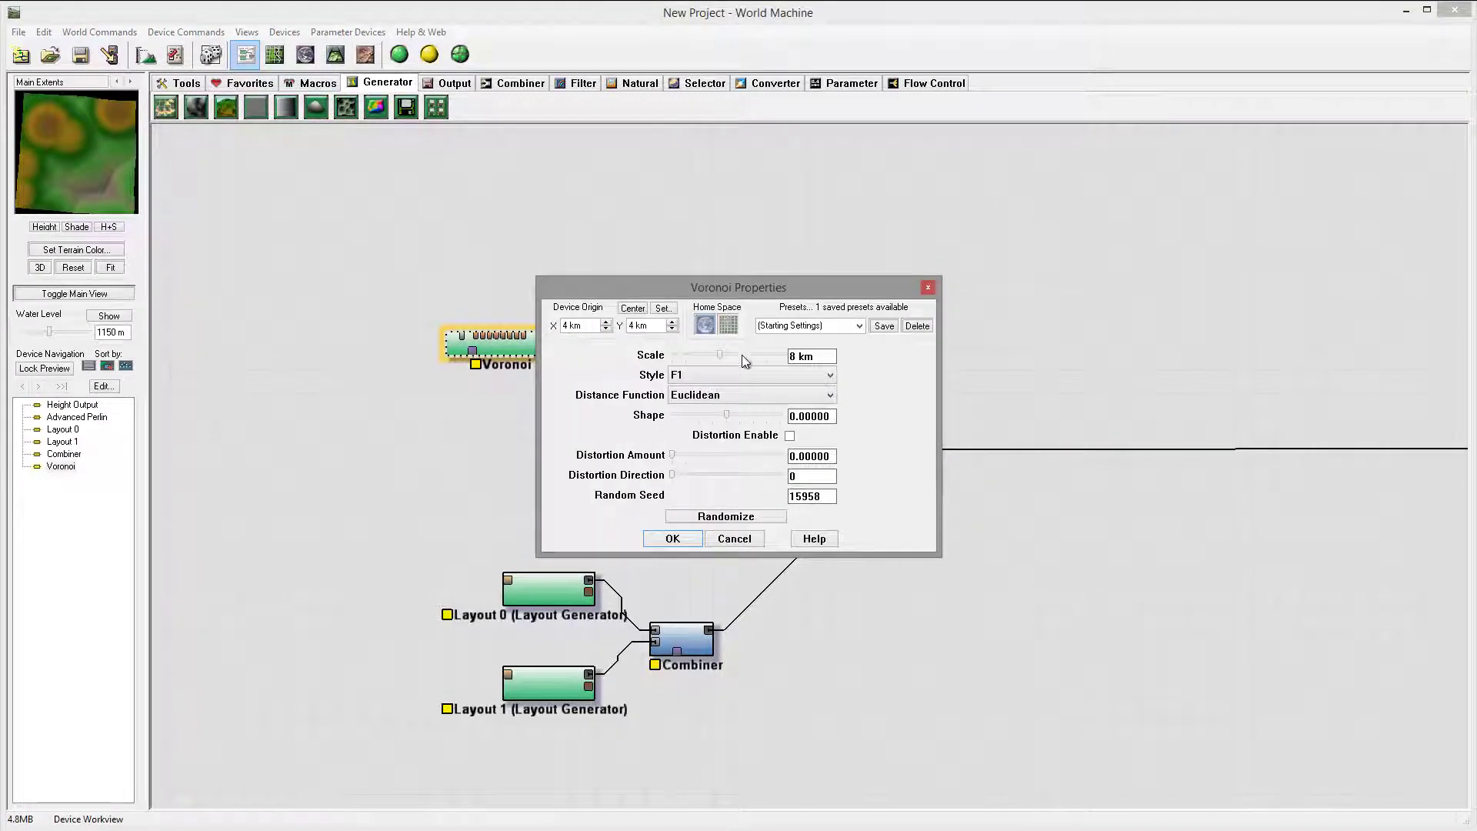
{"action": "left_click_drag", "start_coordinate": [721, 356], "coordinate": [671, 356]}
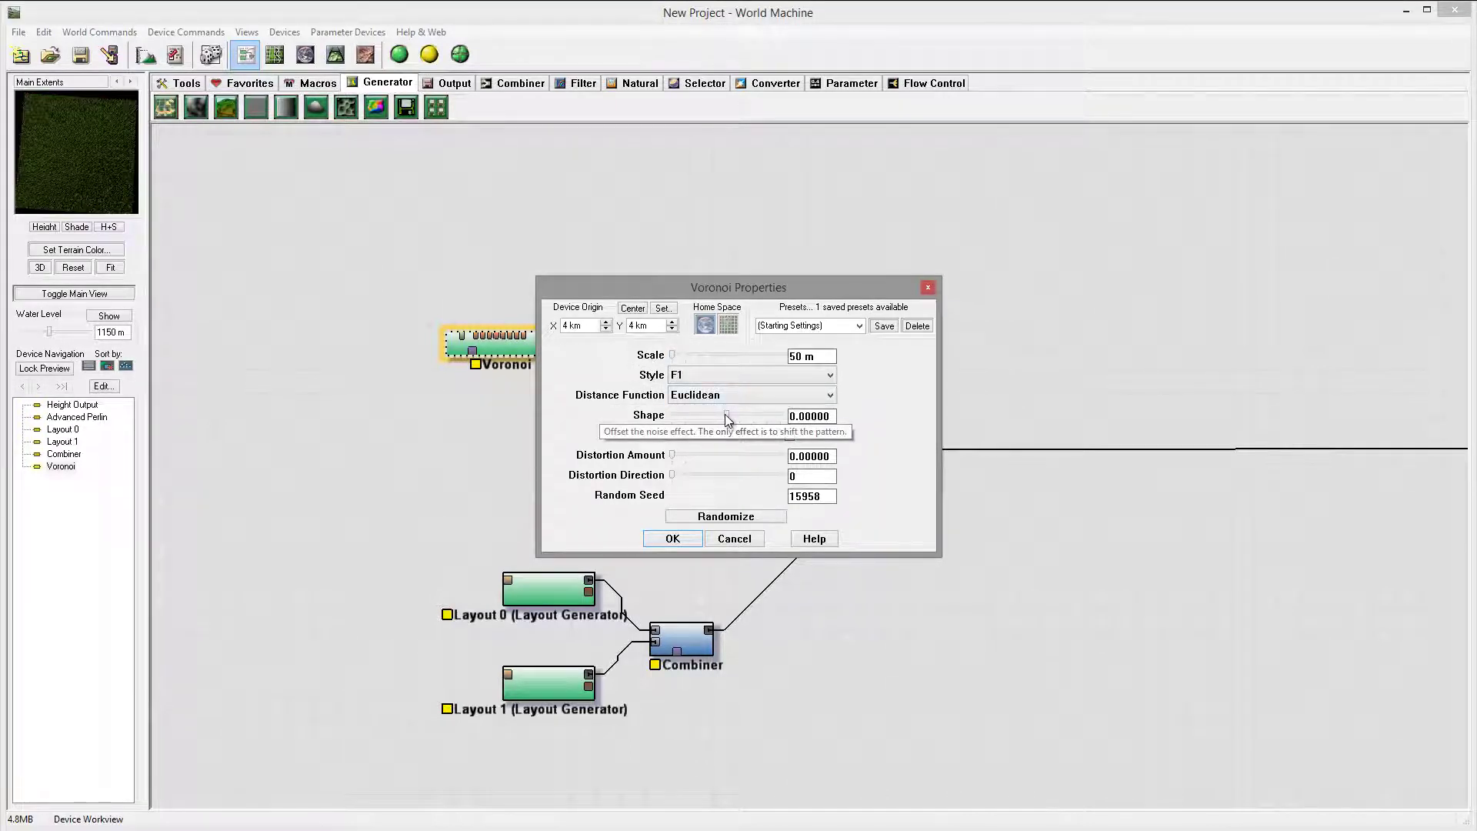
{"action": "left_click_drag", "start_coordinate": [725, 414], "coordinate": [743, 418]}
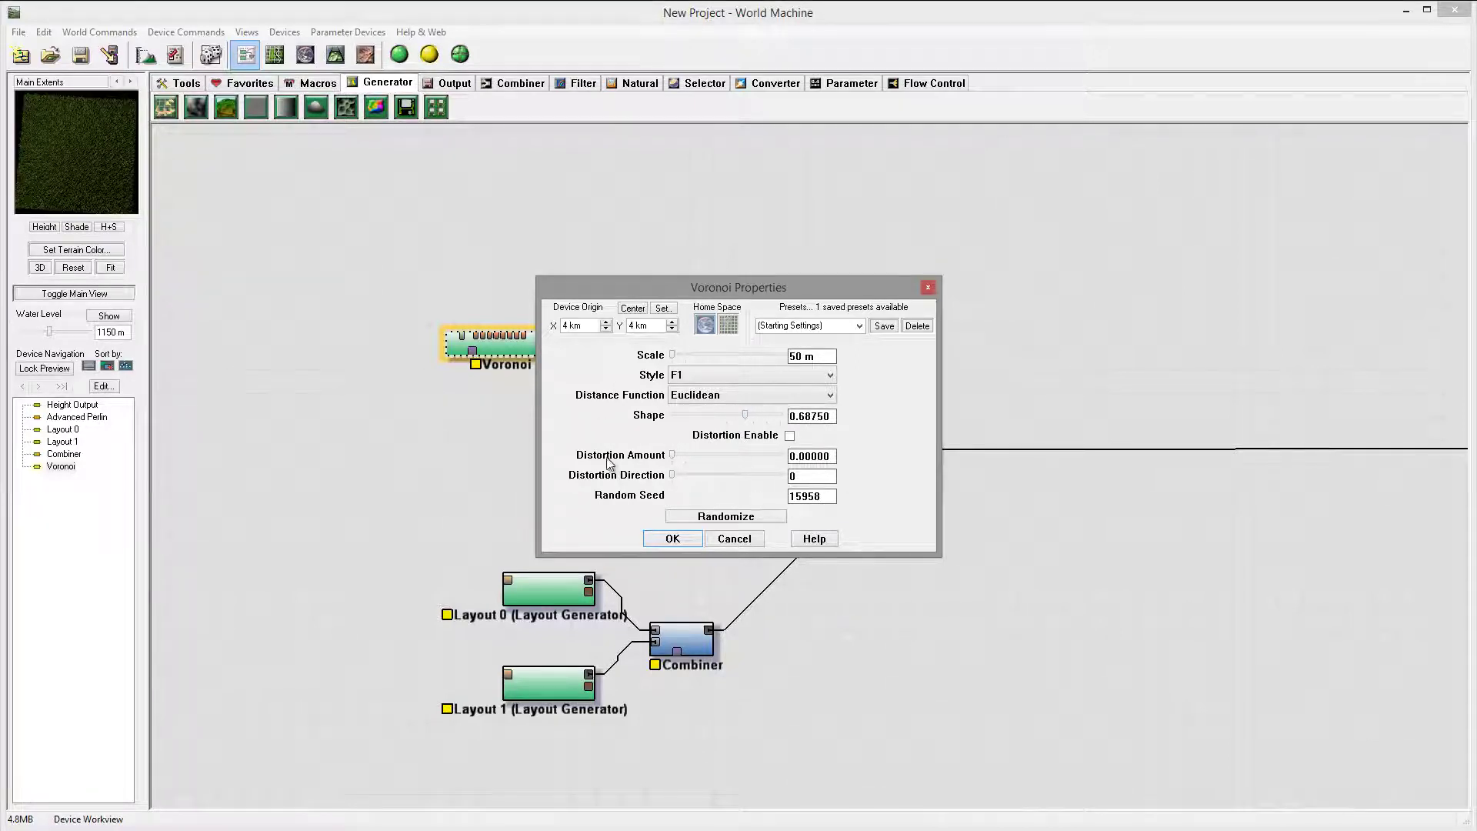
{"action": "left_click", "coordinate": [672, 538]}
{"action": "left_click_drag", "start_coordinate": [512, 356], "coordinate": [459, 349]}
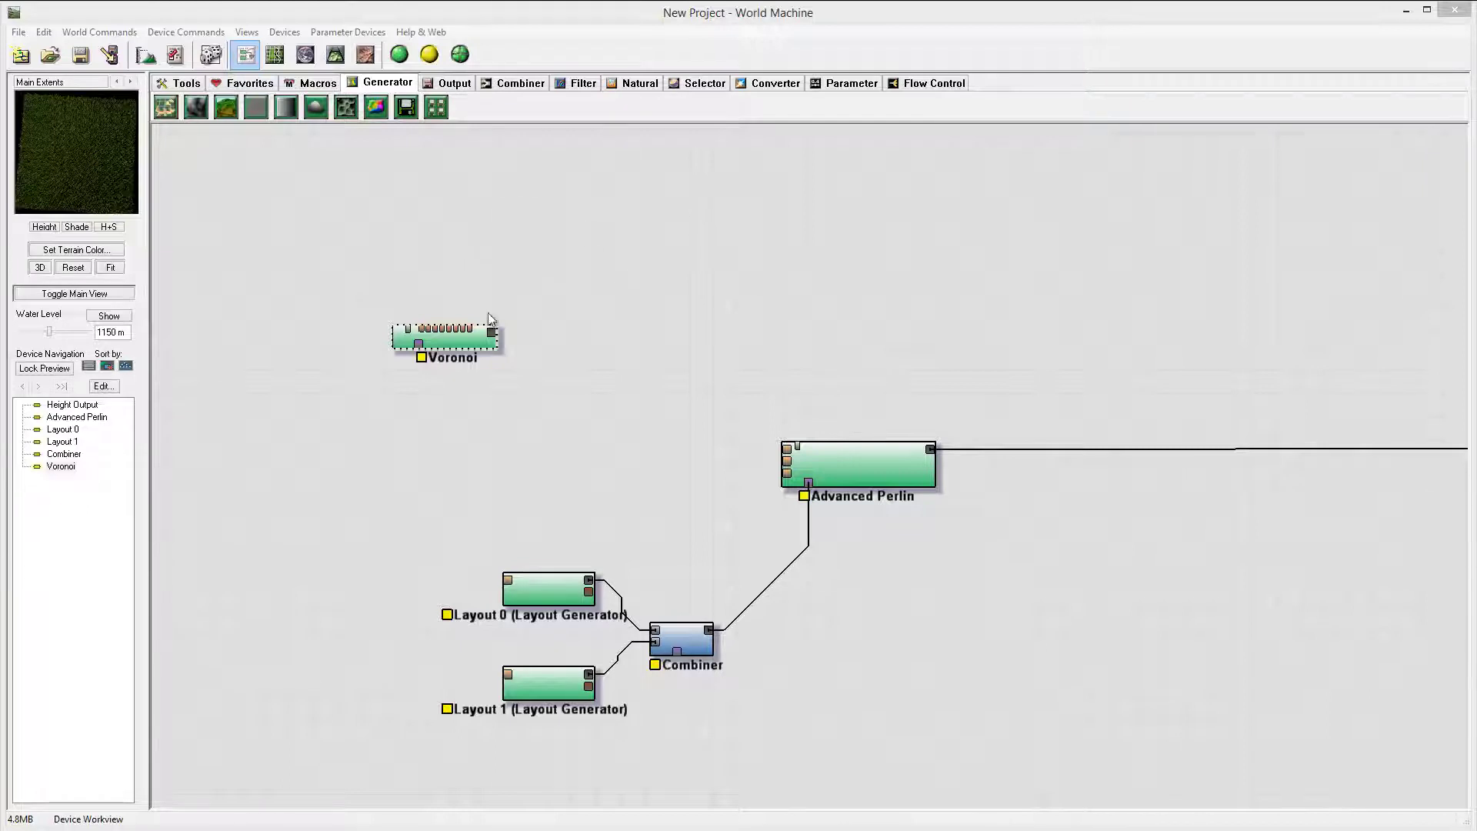
{"action": "left_click_drag", "start_coordinate": [489, 327], "coordinate": [510, 307]}
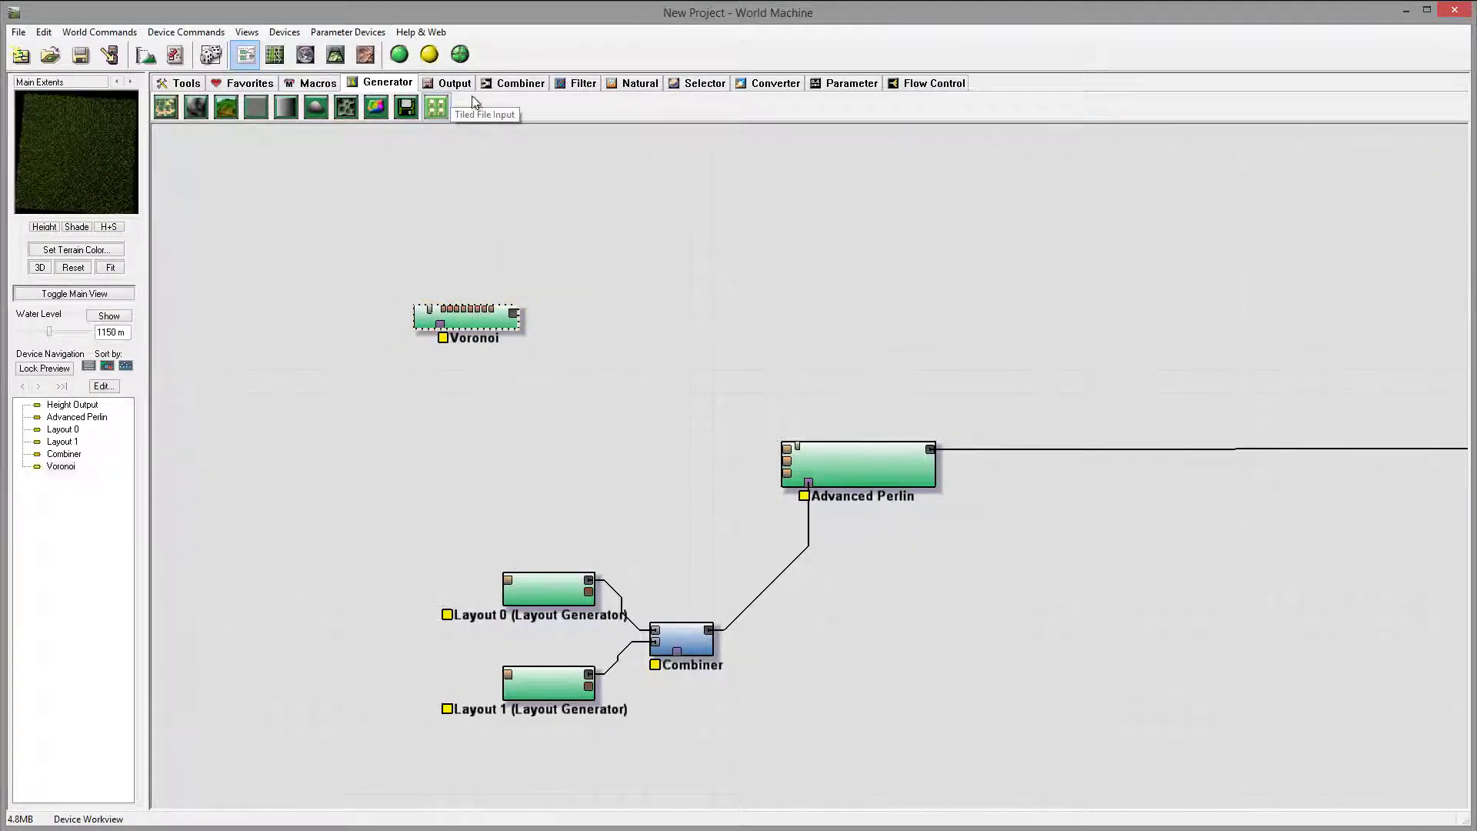
Add a Simple Transform filter next to Voronoi and feed Voronoi into it
{"action": "left_click", "coordinate": [577, 82]}
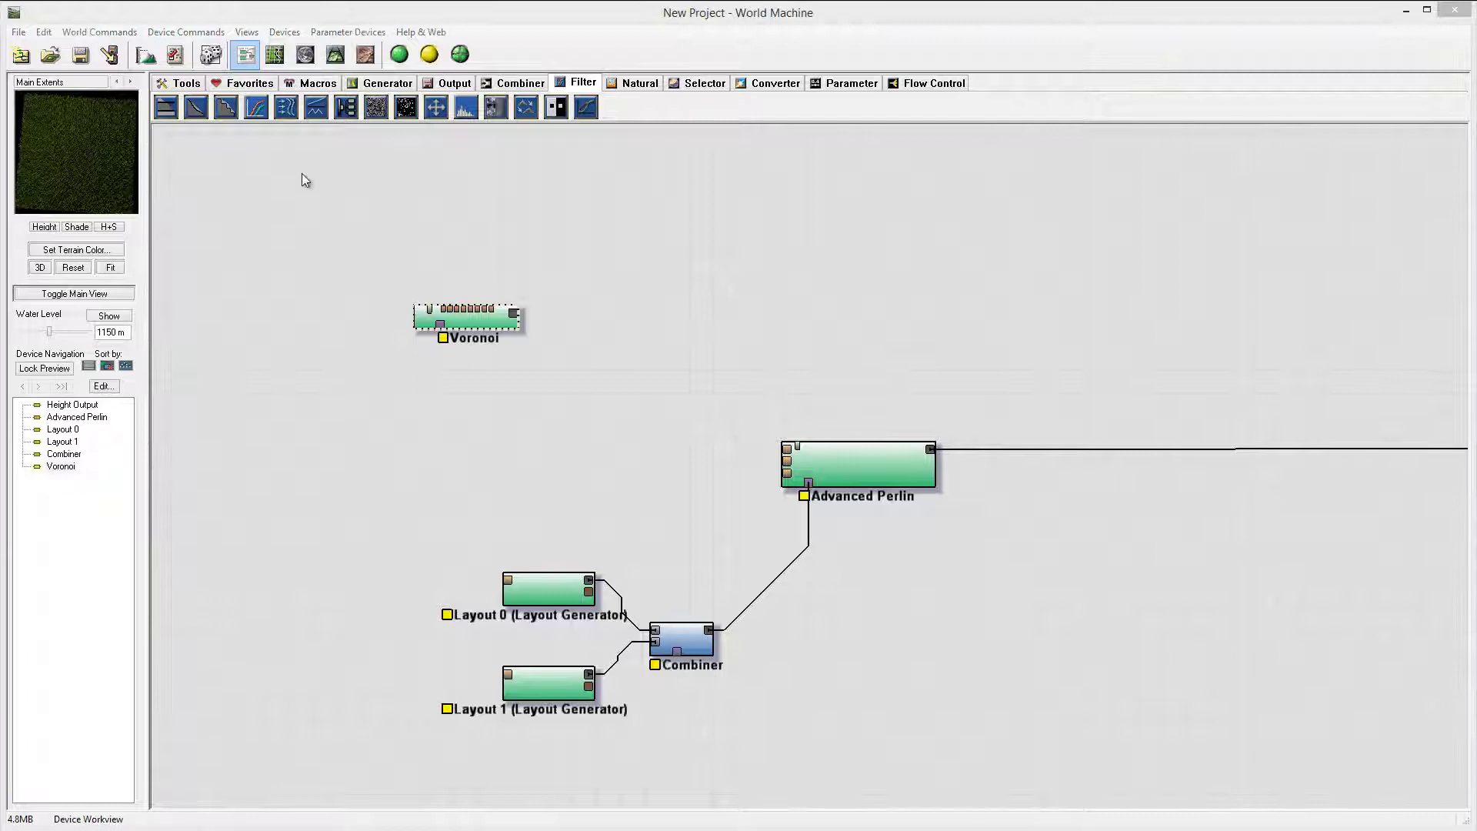
{"action": "left_click", "coordinate": [197, 107]}
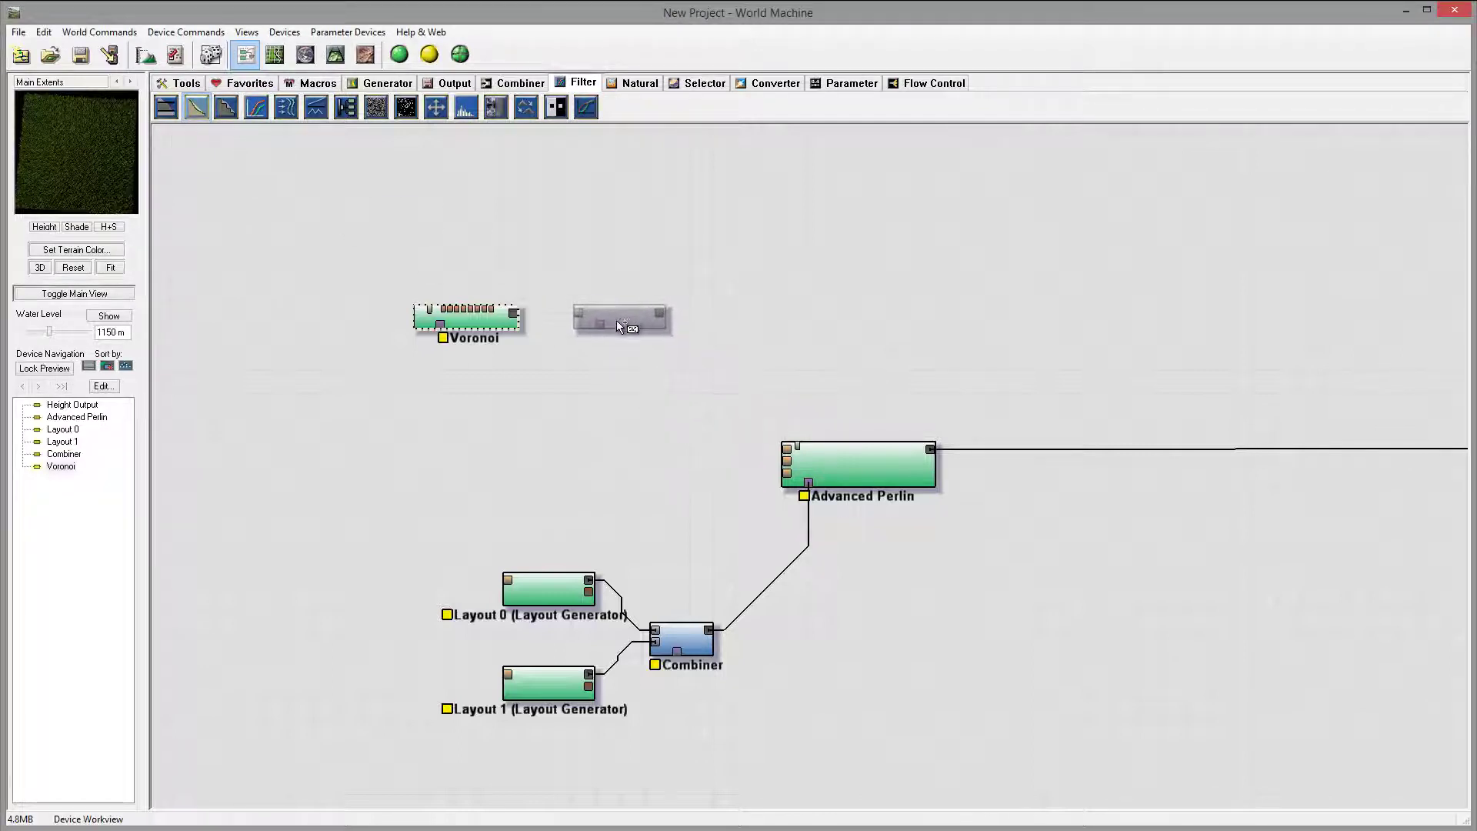
{"action": "left_click", "coordinate": [616, 323]}
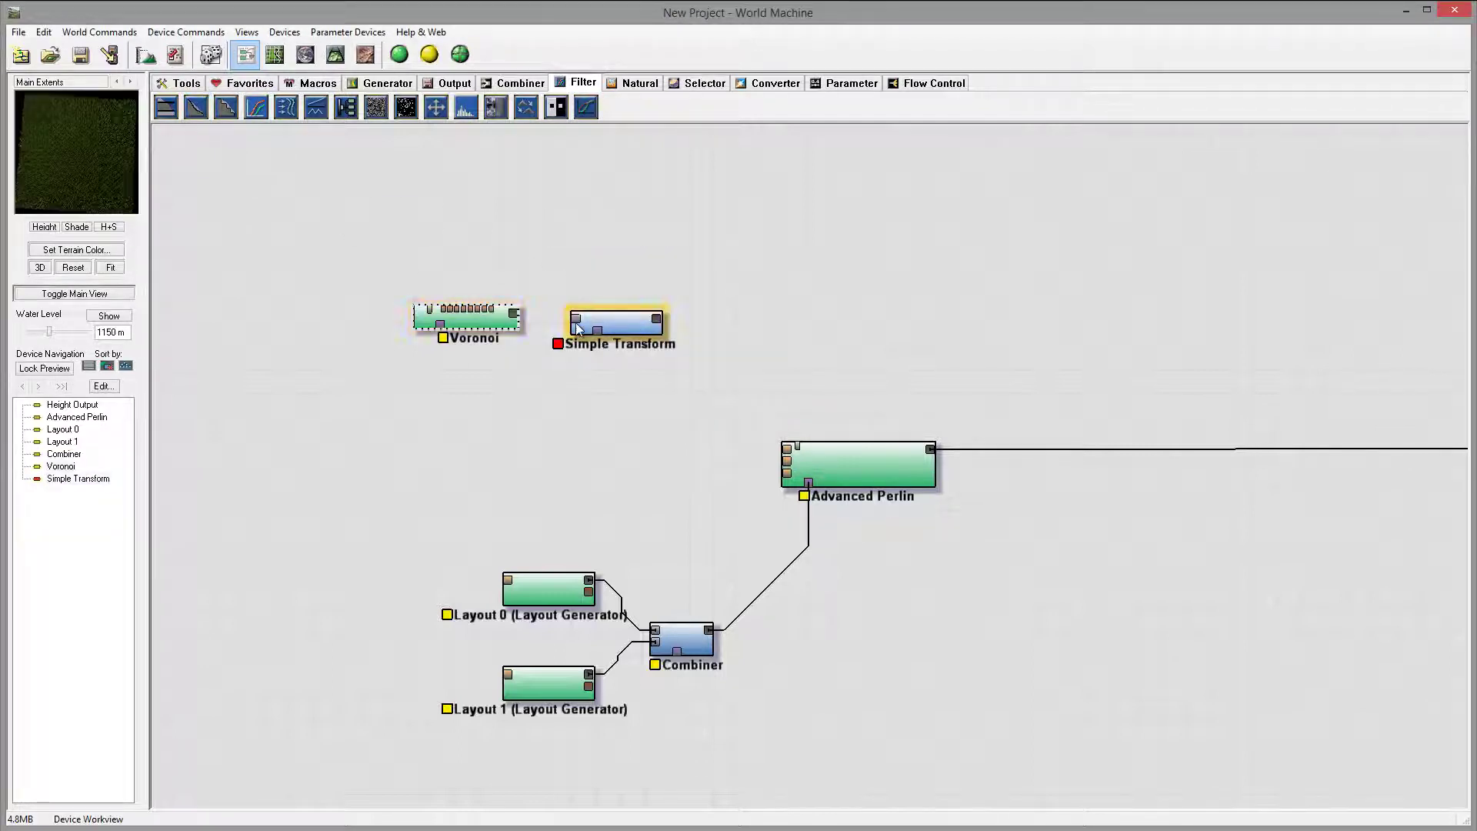
{"action": "left_click_drag", "start_coordinate": [573, 323], "coordinate": [396, 323]}
{"action": "left_click_drag", "start_coordinate": [651, 336], "coordinate": [629, 338]}
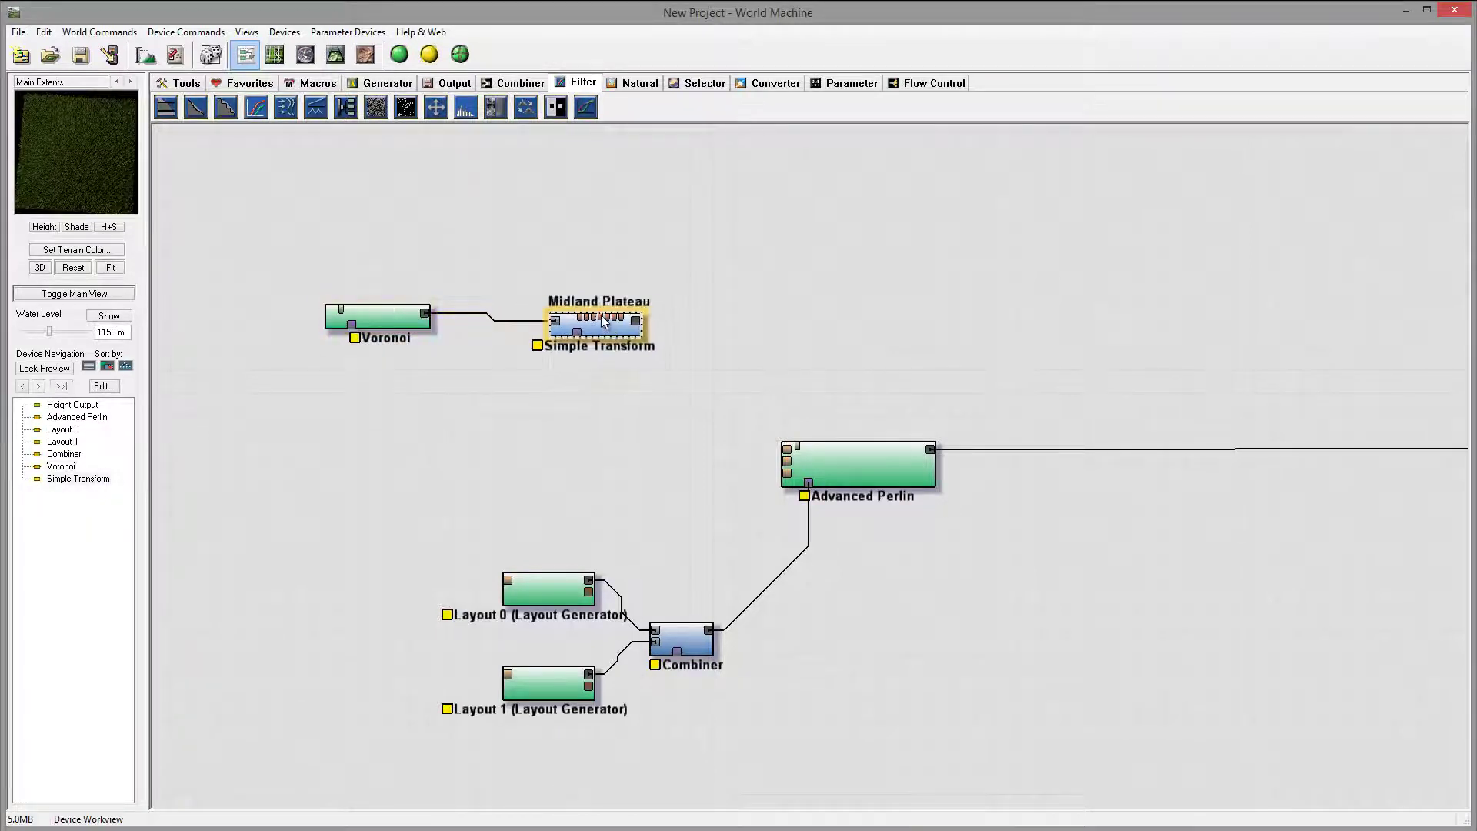
Check the Simple Transform height settings, then view the spiky terrain in 3D from above
{"action": "double_click", "coordinate": [616, 335]}
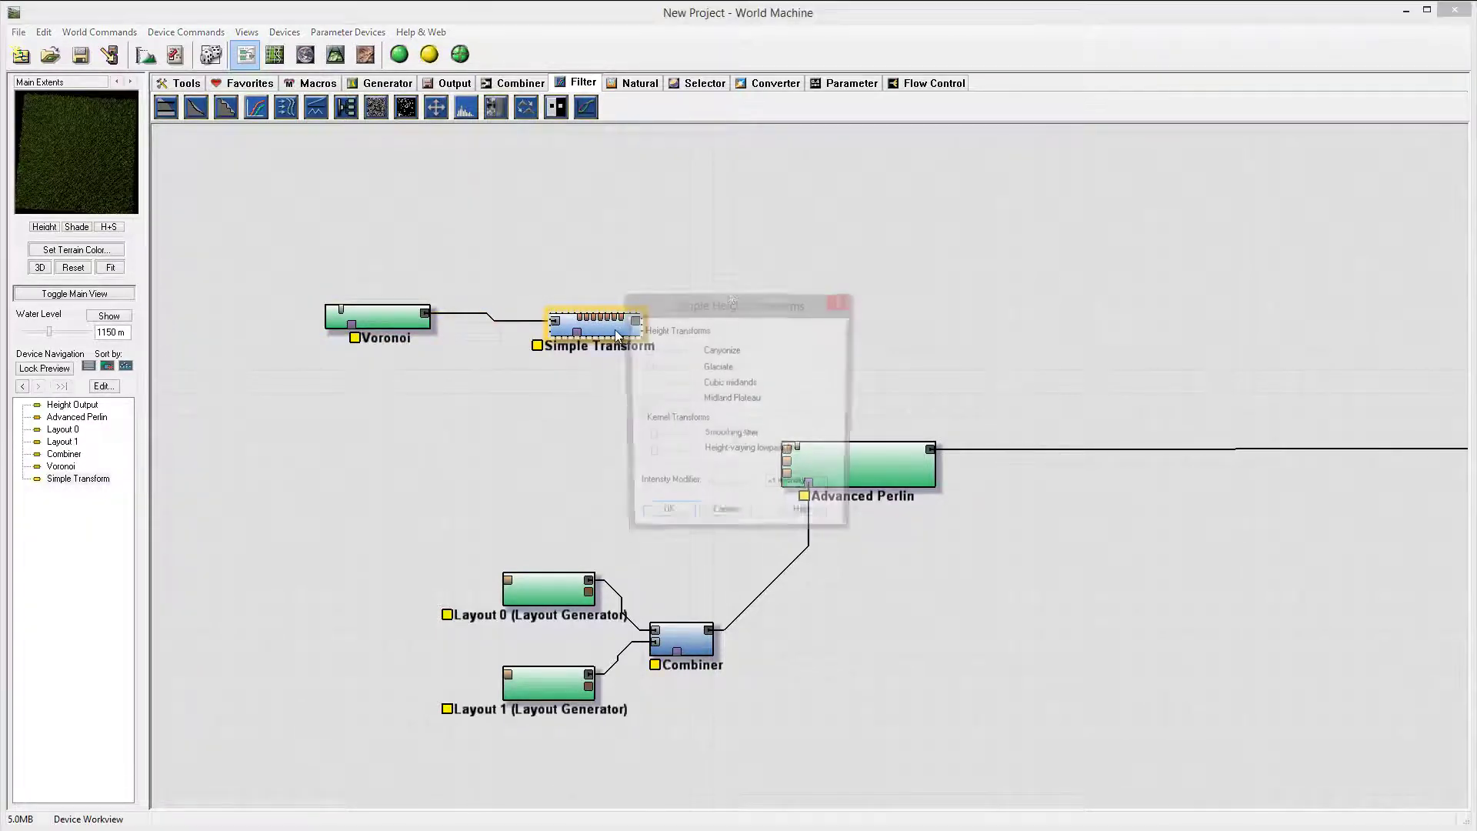
{"action": "left_click_drag", "start_coordinate": [757, 307], "coordinate": [834, 216]}
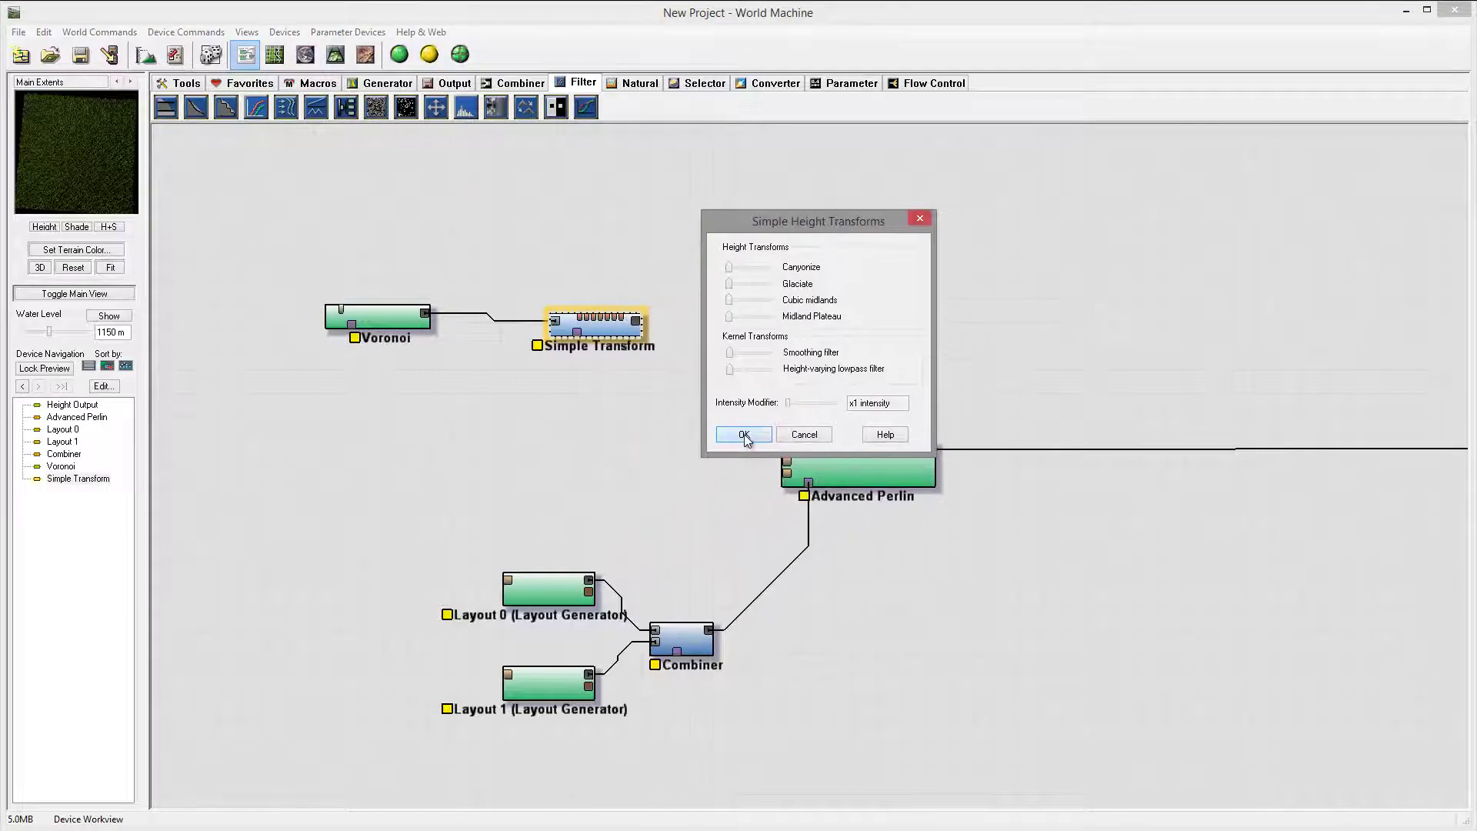
{"action": "left_click", "coordinate": [745, 435]}
{"action": "left_click", "coordinate": [336, 54]}
{"action": "scroll", "coordinate": [766, 468], "scroll_direction": "down", "scroll_amount": 2}
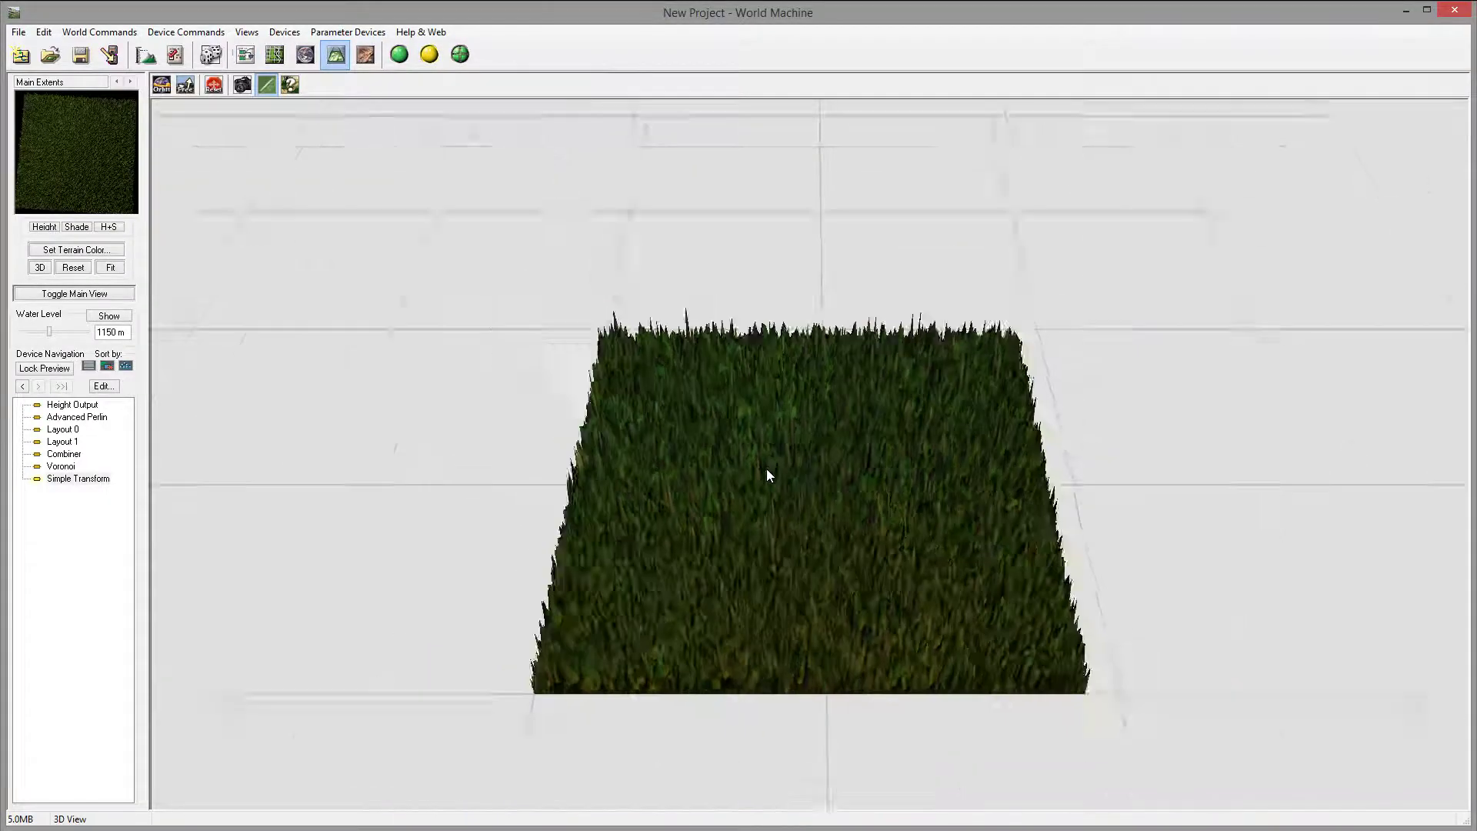
{"action": "left_click_drag", "start_coordinate": [768, 473], "coordinate": [332, 434]}
Raise Midland Plateau and Cubic midlands, enable smoothing and lowpass filters, and set intensity to x2
{"action": "double_click", "coordinate": [96, 479]}
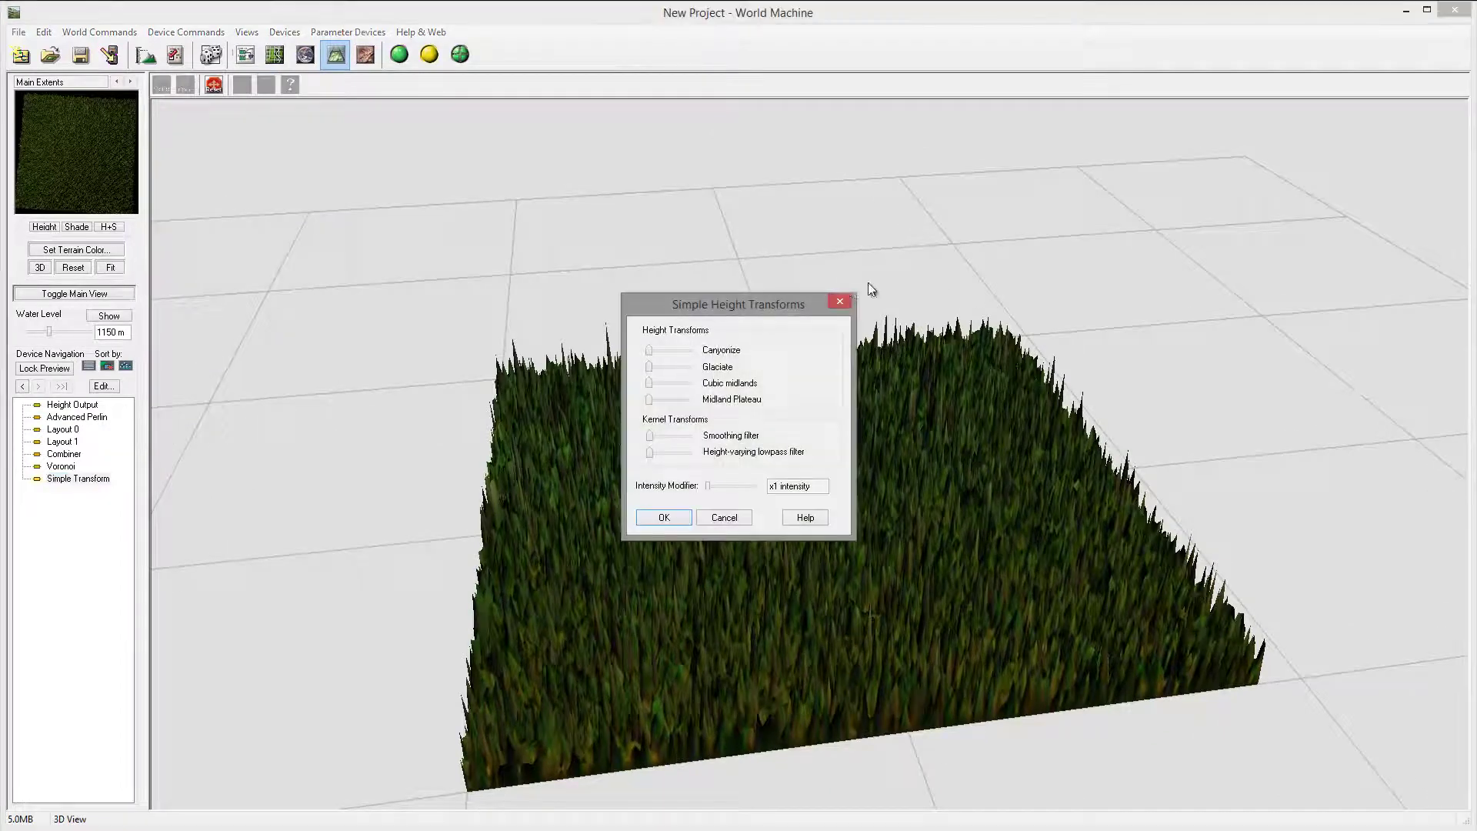
{"action": "left_click_drag", "start_coordinate": [783, 305], "coordinate": [1188, 231]}
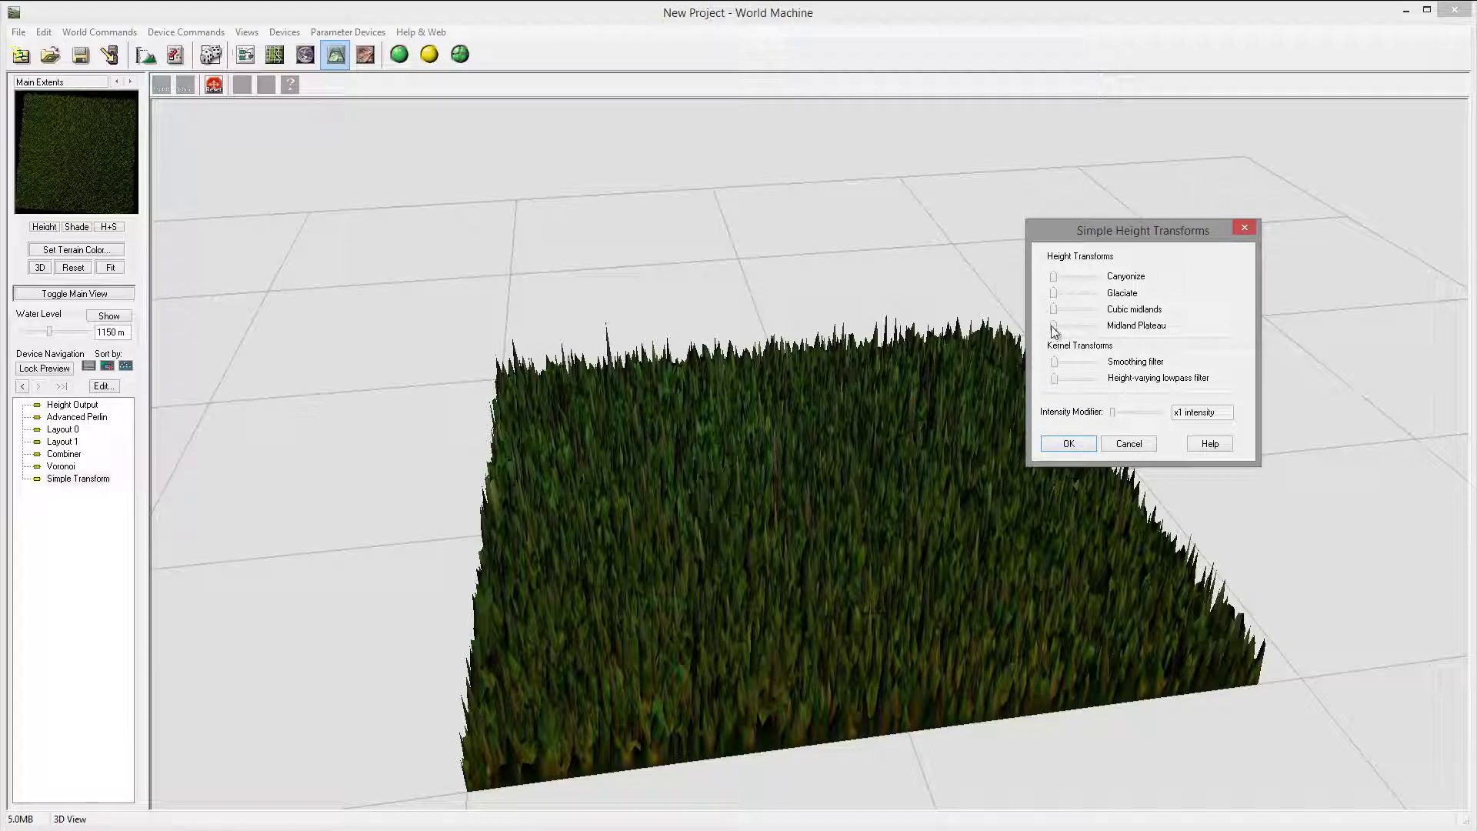
{"action": "left_click_drag", "start_coordinate": [1054, 325], "coordinate": [1163, 333]}
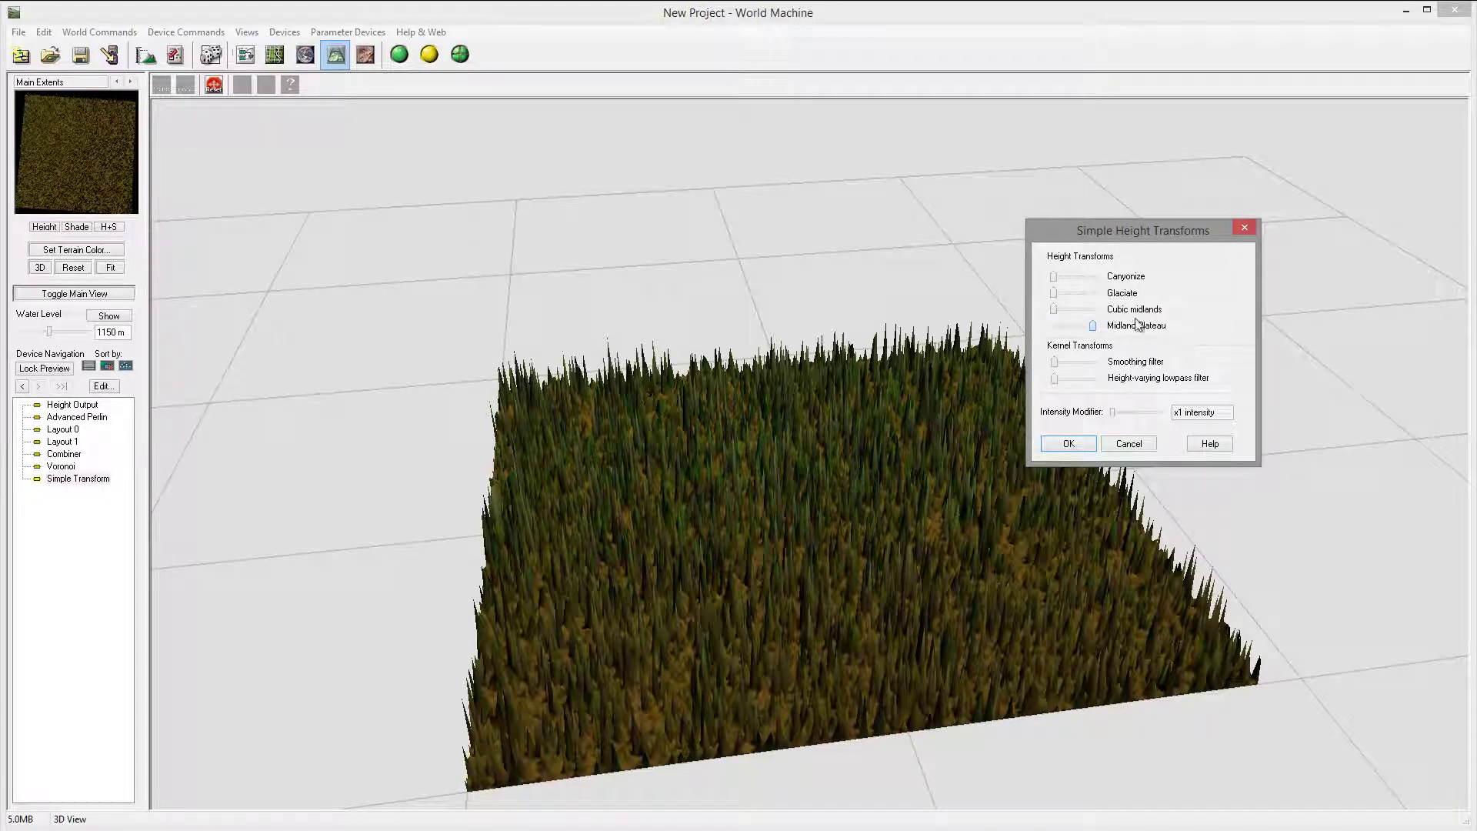
{"action": "mouse_move", "coordinate": [1064, 310]}
{"action": "left_mouse_down"}
{"action": "mouse_move", "coordinate": [1098, 315]}
{"action": "mouse_move", "coordinate": [1074, 317]}
{"action": "left_mouse_up"}
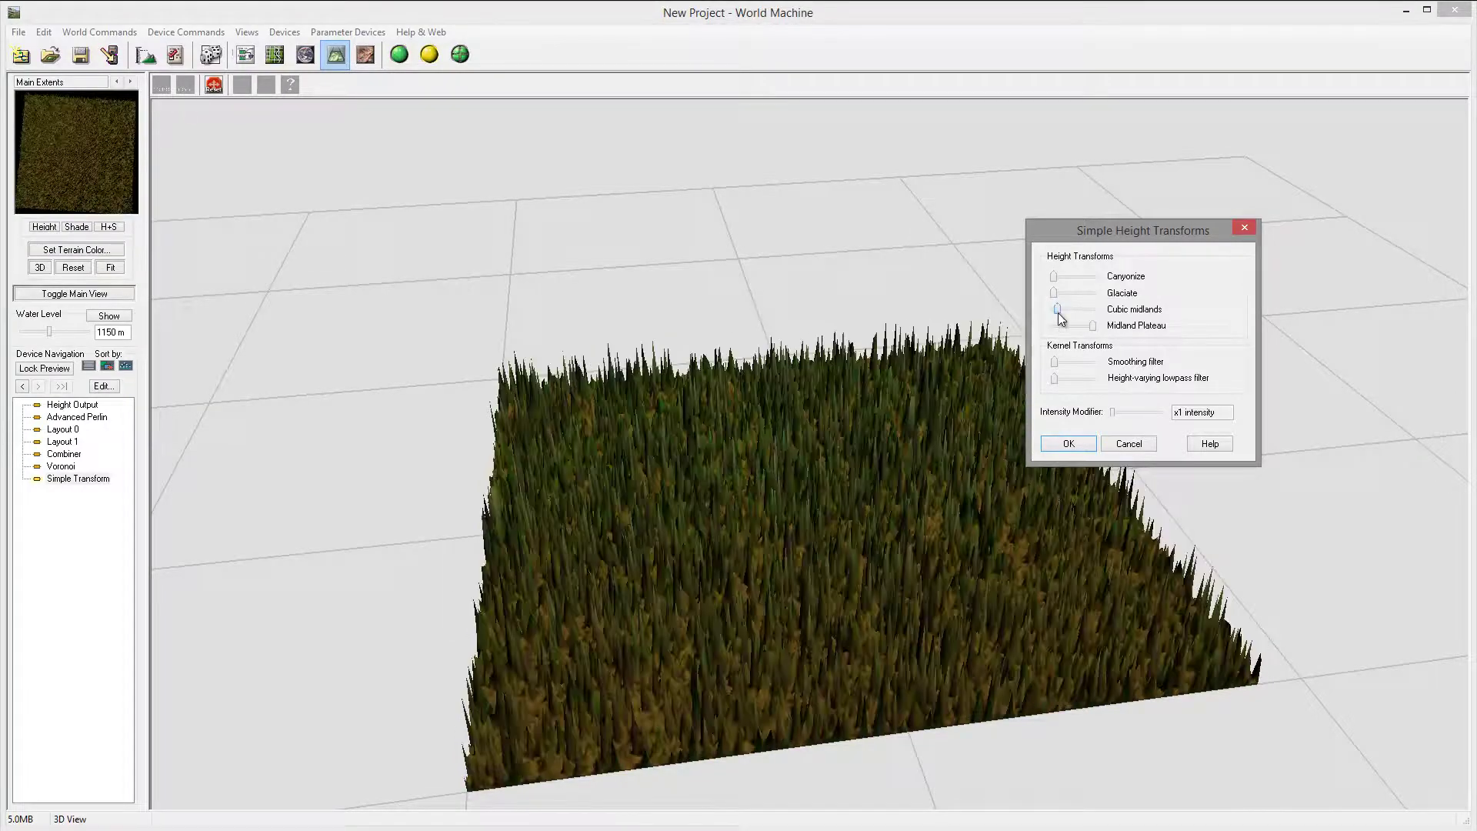
{"action": "left_click", "coordinate": [1059, 362]}
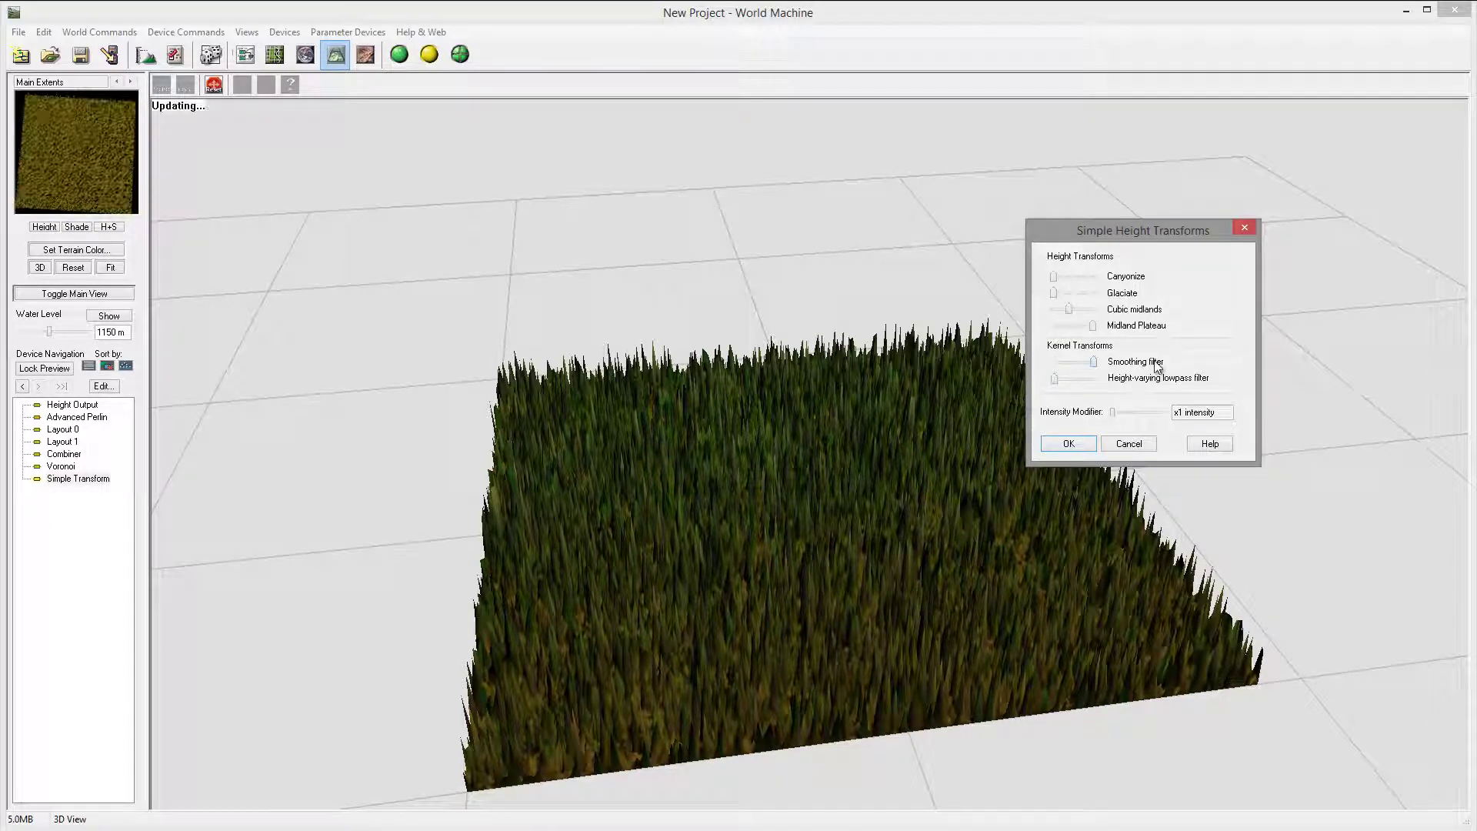
{"action": "left_click", "coordinate": [1060, 379]}
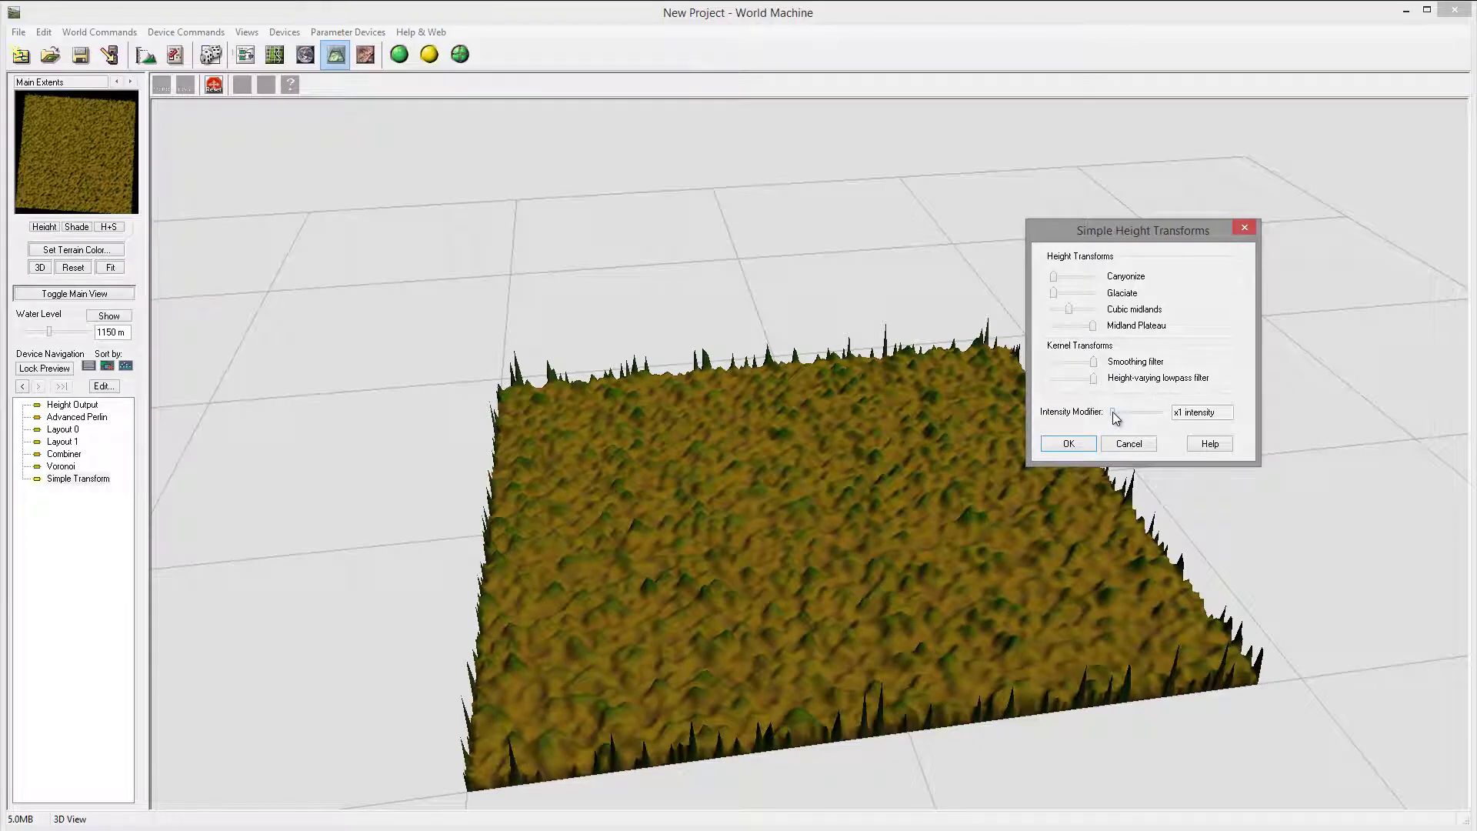
{"action": "left_click_drag", "start_coordinate": [1122, 416], "coordinate": [1134, 416]}
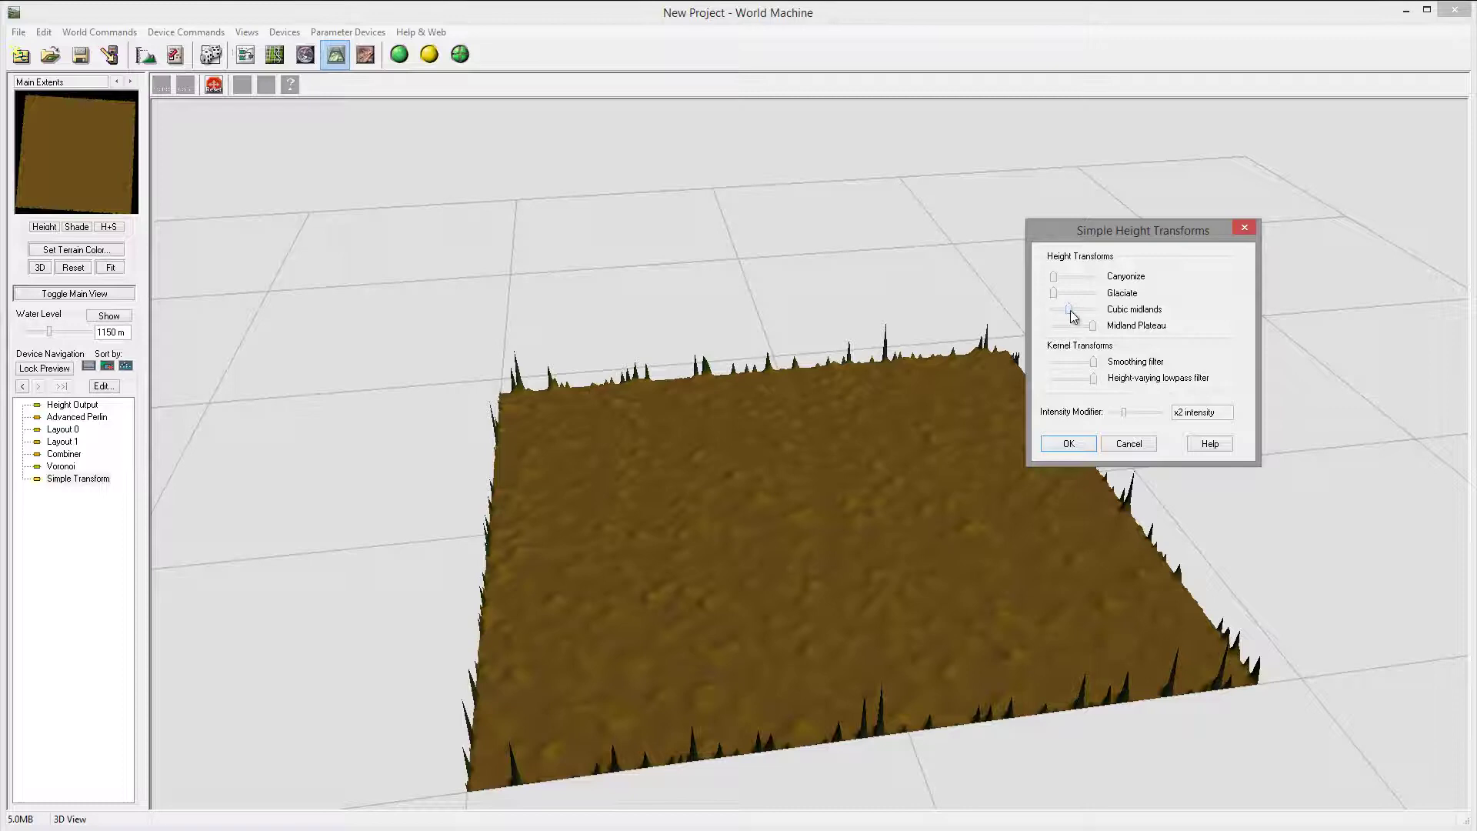
{"action": "left_click_drag", "start_coordinate": [1071, 312], "coordinate": [1068, 310]}
{"action": "left_click", "coordinate": [1069, 443]}
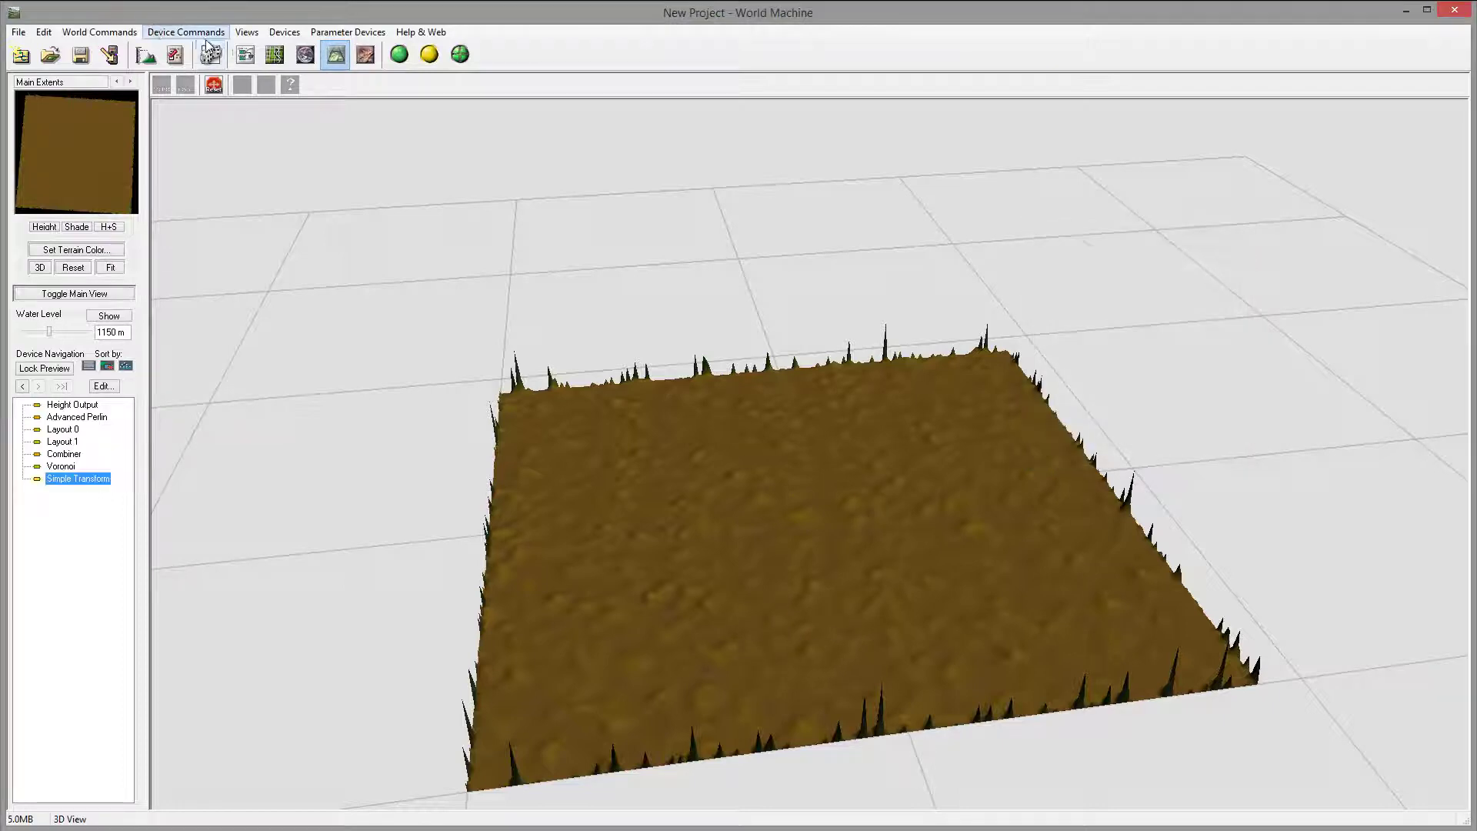
{"action": "left_click", "coordinate": [245, 56]}
Wire Layout 0 into the Voronoi input and check the Simple Transform result in 3D
{"action": "left_click", "coordinate": [402, 318]}
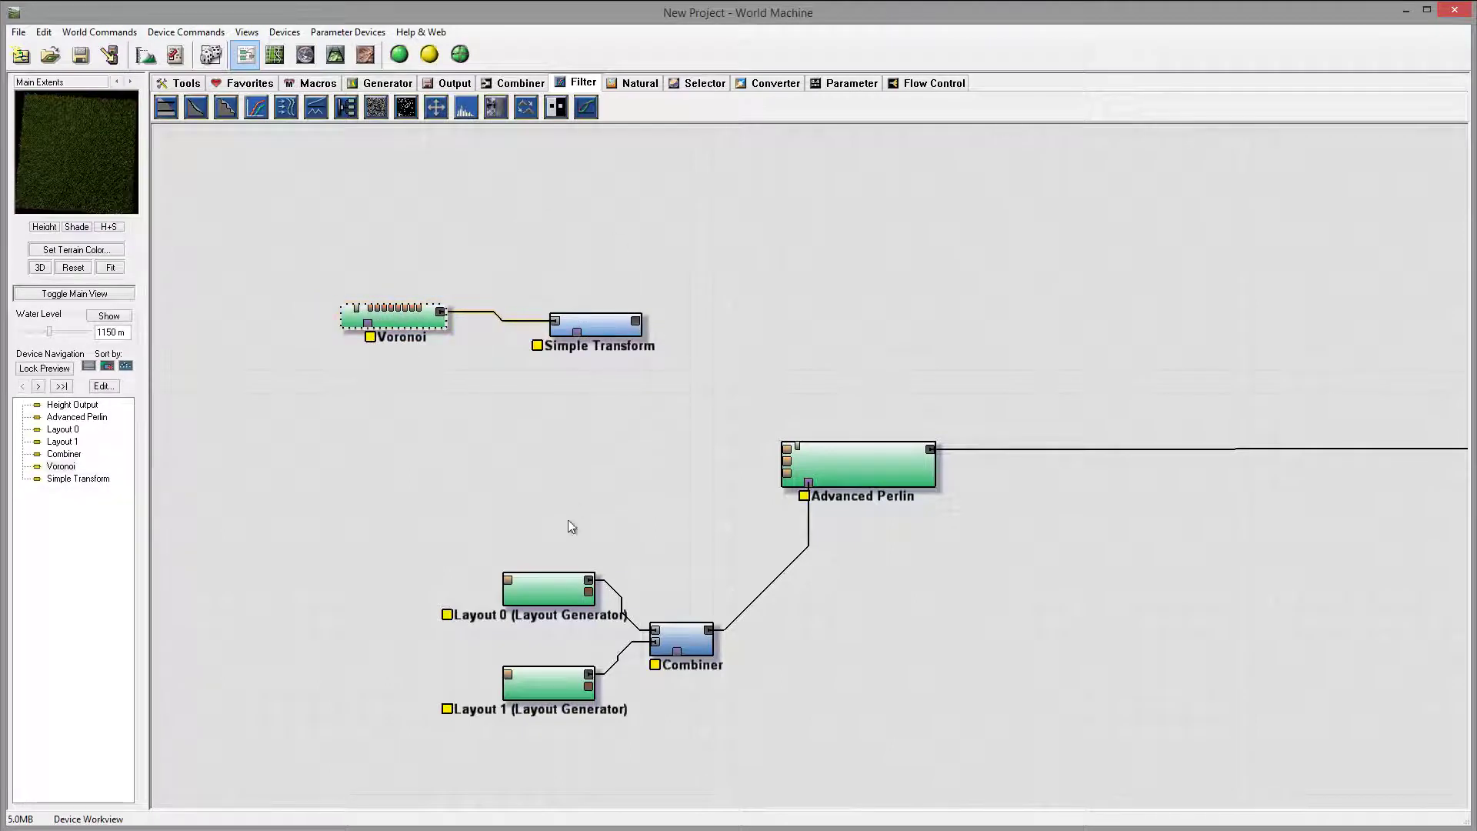
{"action": "left_click_drag", "start_coordinate": [588, 579], "coordinate": [381, 320]}
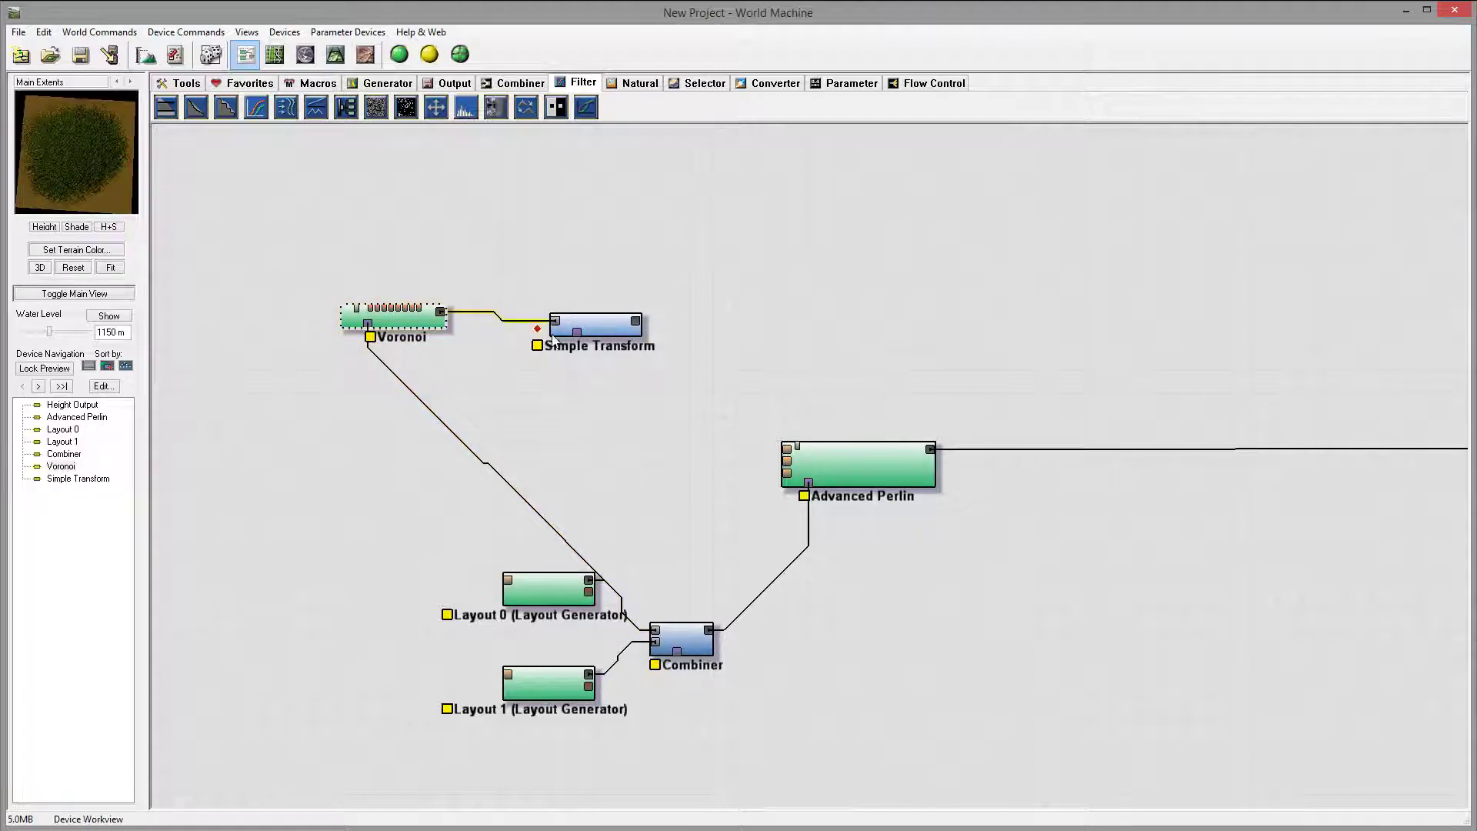
{"action": "left_click", "coordinate": [575, 327]}
{"action": "left_click", "coordinate": [336, 54]}
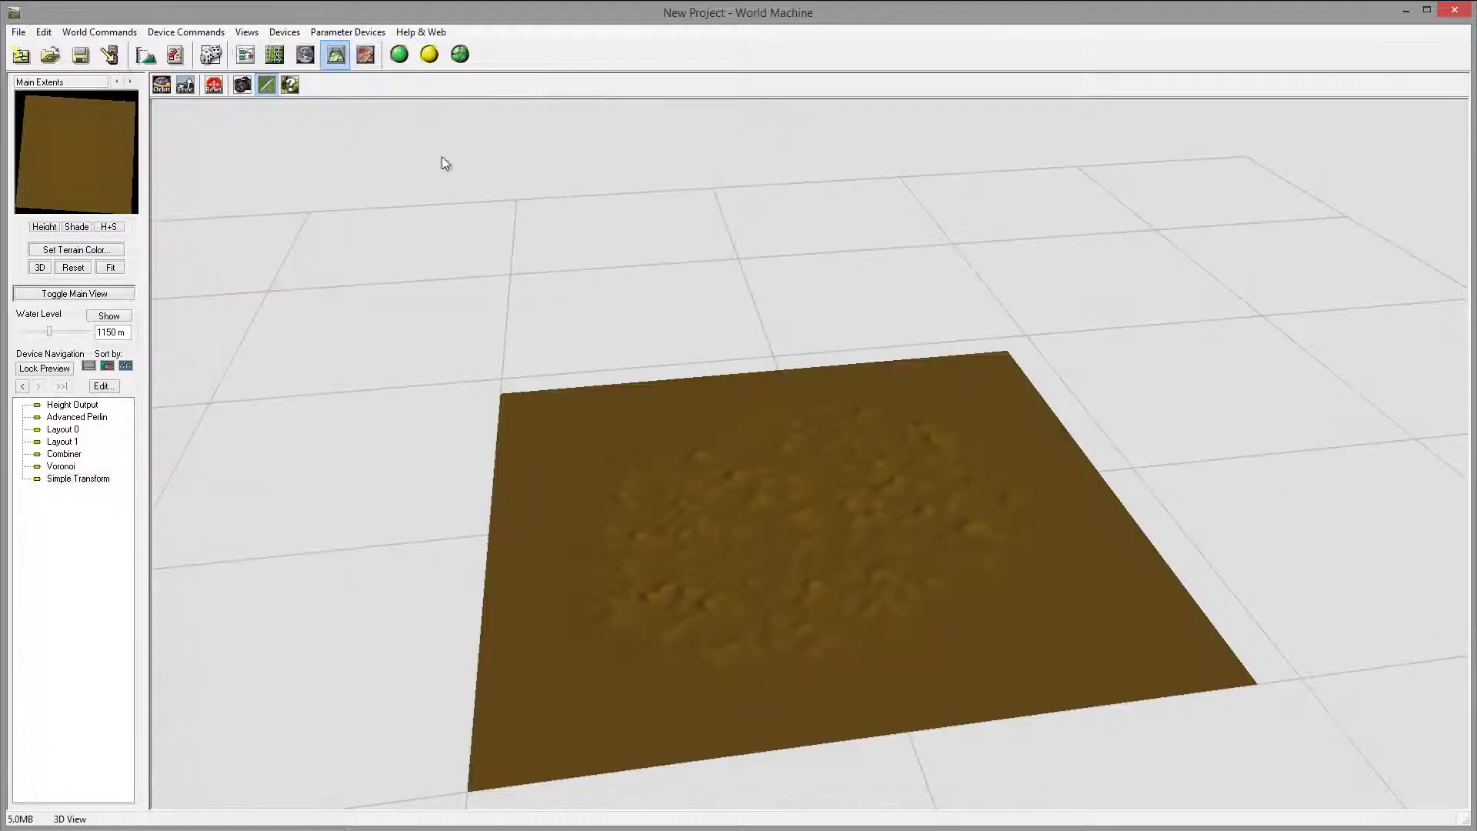
{"action": "left_click_drag", "start_coordinate": [846, 520], "coordinate": [917, 385]}
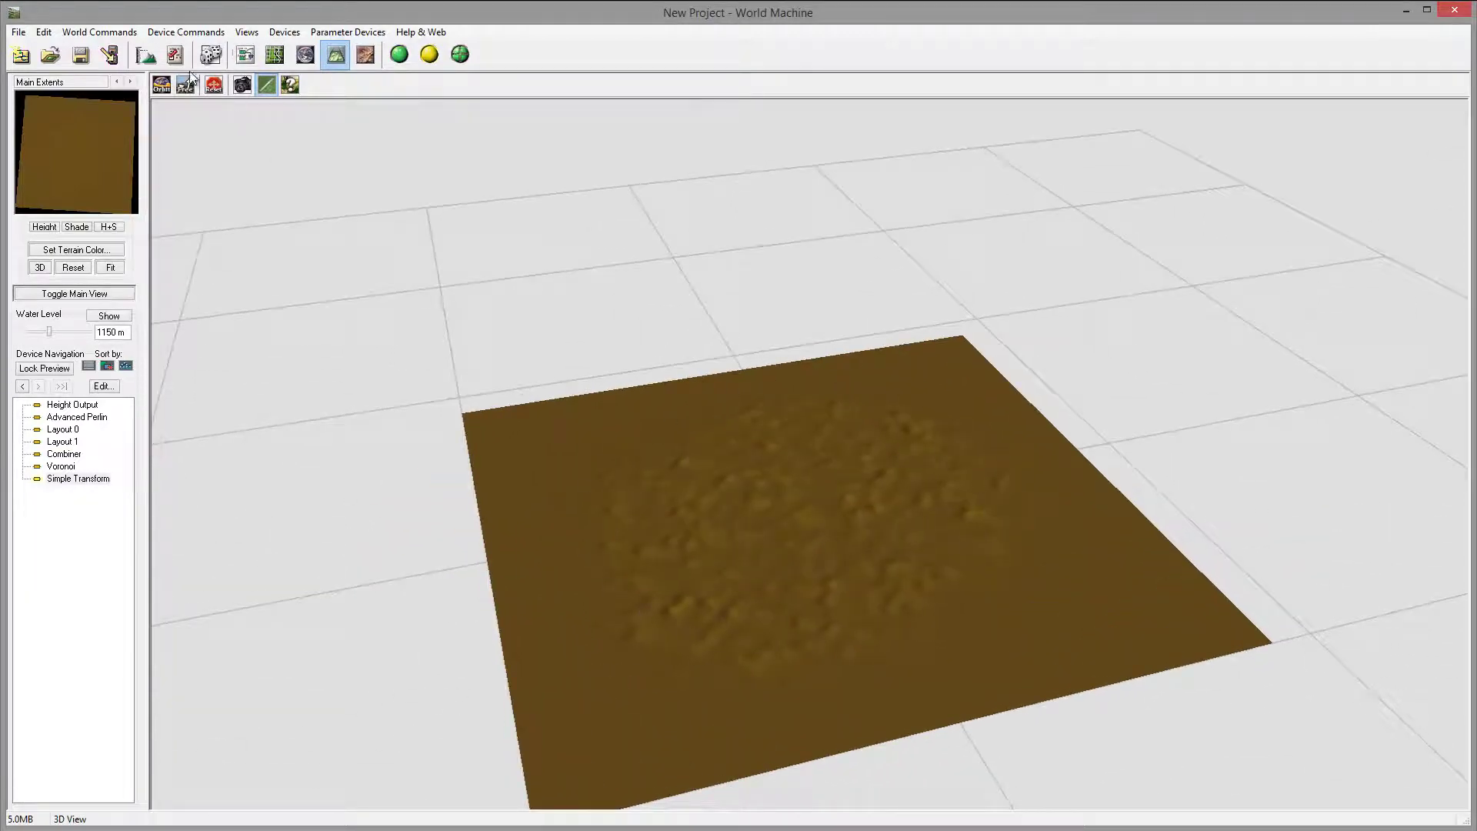
{"action": "left_click", "coordinate": [245, 54]}
Shift the Voronoi and Simple Transform nodes further right in the graph
{"action": "left_click_drag", "start_coordinate": [400, 316], "coordinate": [427, 317]}
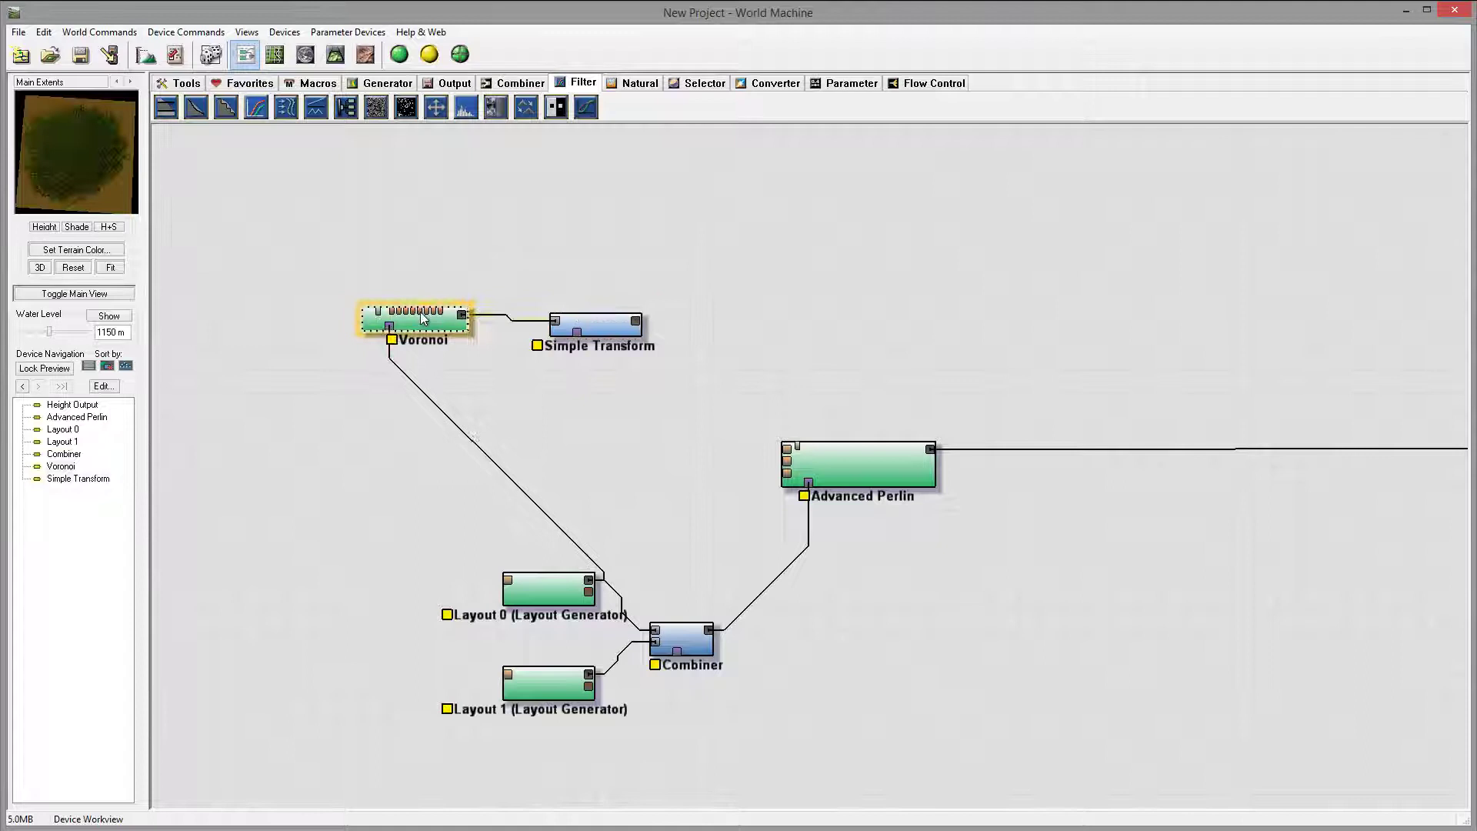
{"action": "left_click_drag", "start_coordinate": [592, 323], "coordinate": [657, 310]}
{"action": "left_click_drag", "start_coordinate": [443, 322], "coordinate": [521, 312]}
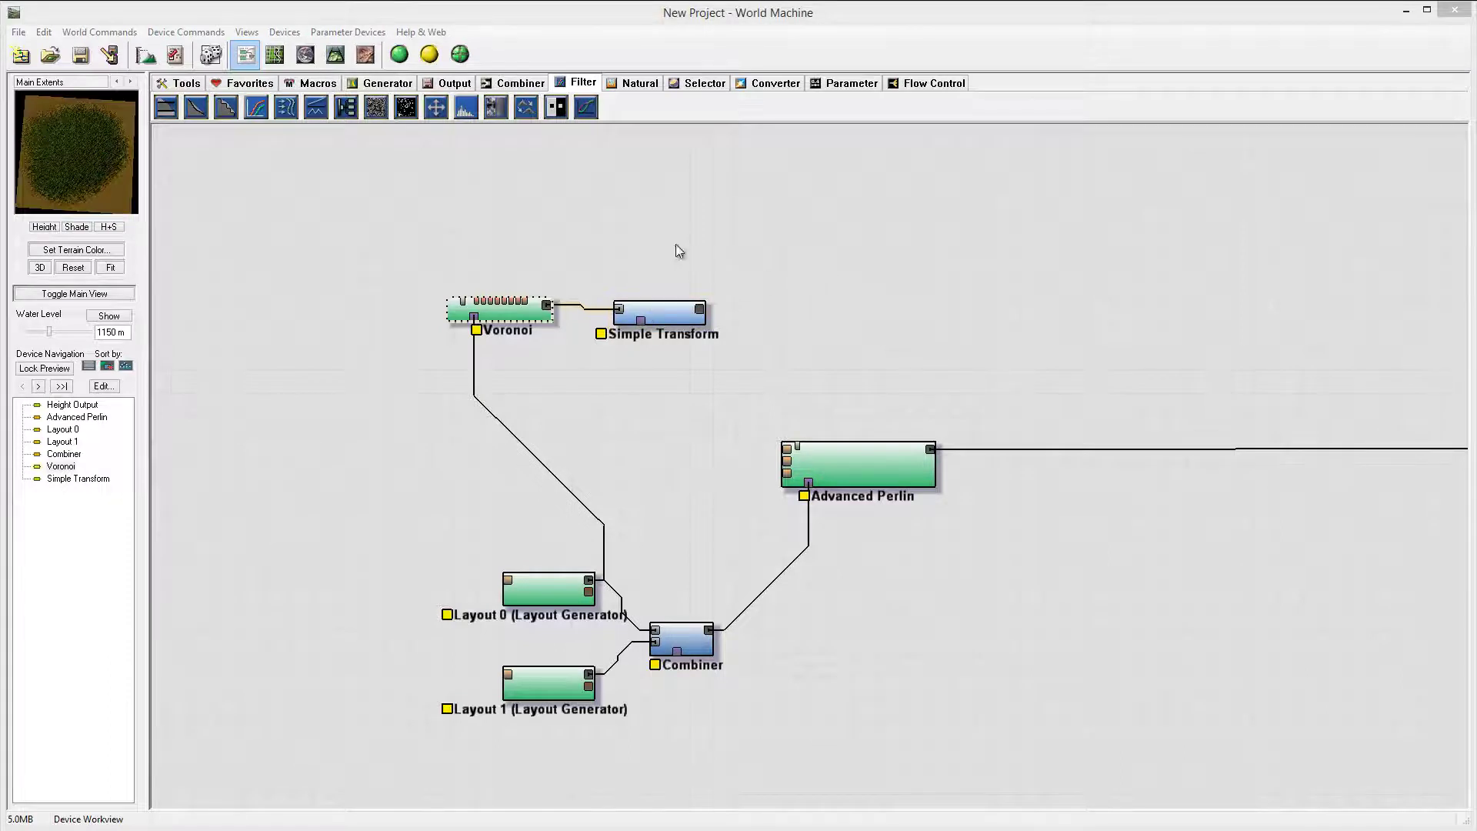
Duplicate the Advanced Perlin and feed Simple Transform into the copy's Shaping Guide input
{"action": "left_click_drag", "start_coordinate": [846, 471], "coordinate": [921, 606]}
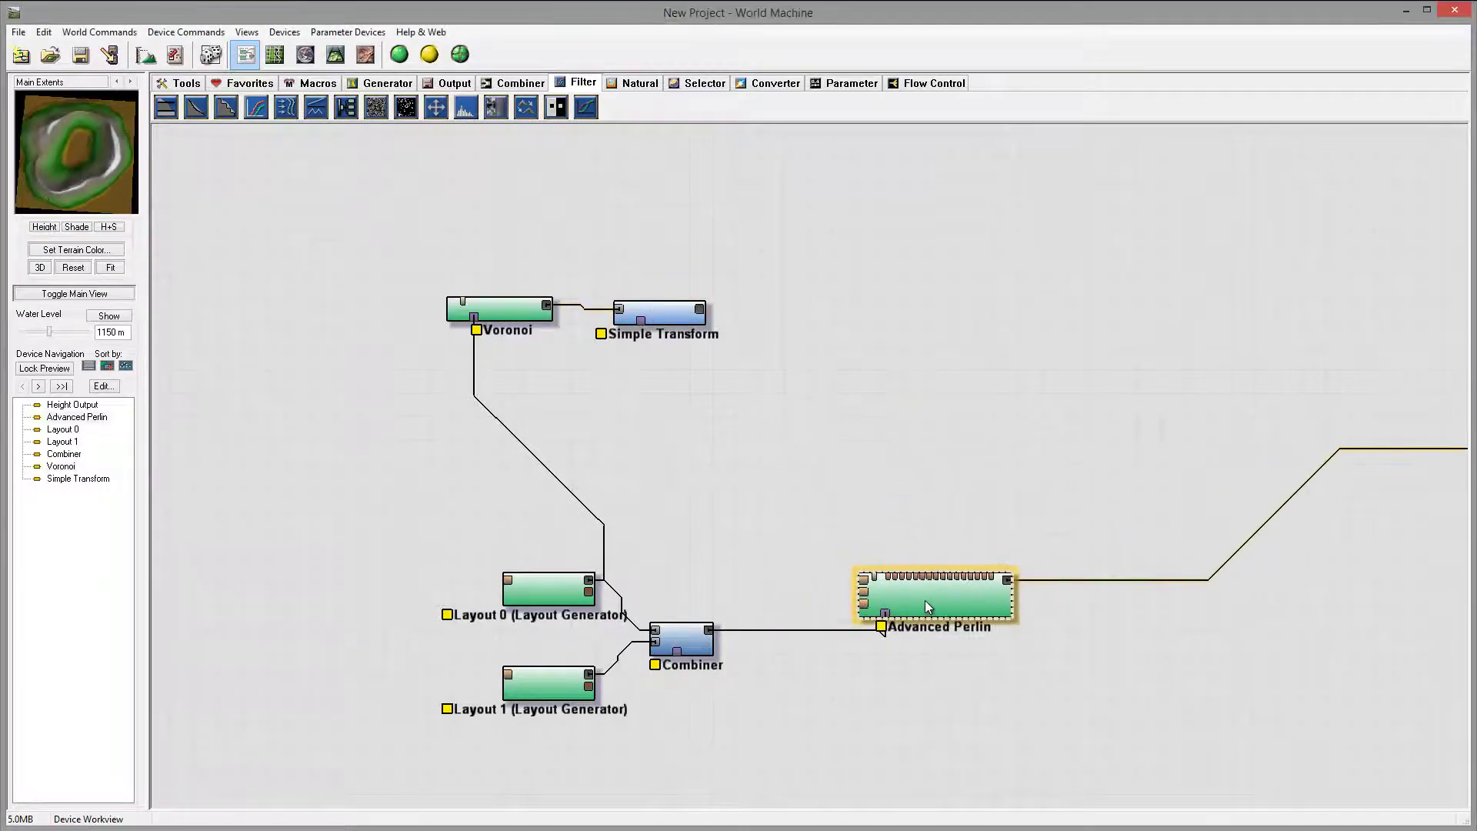
{"action": "key", "text": "ctrl+c"}
{"action": "key", "text": "ctrl+v"}
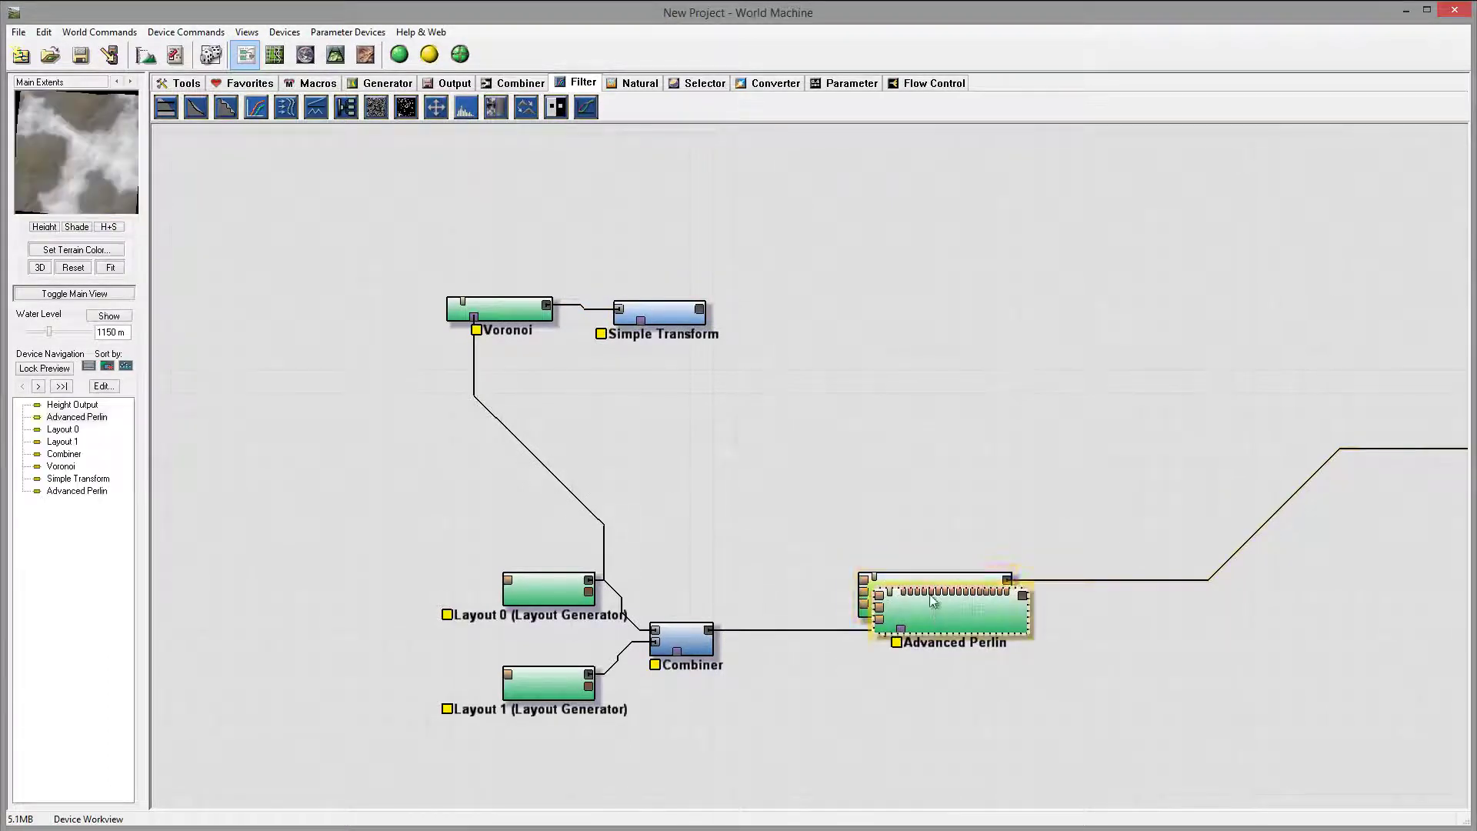
{"action": "left_click_drag", "start_coordinate": [946, 608], "coordinate": [901, 414]}
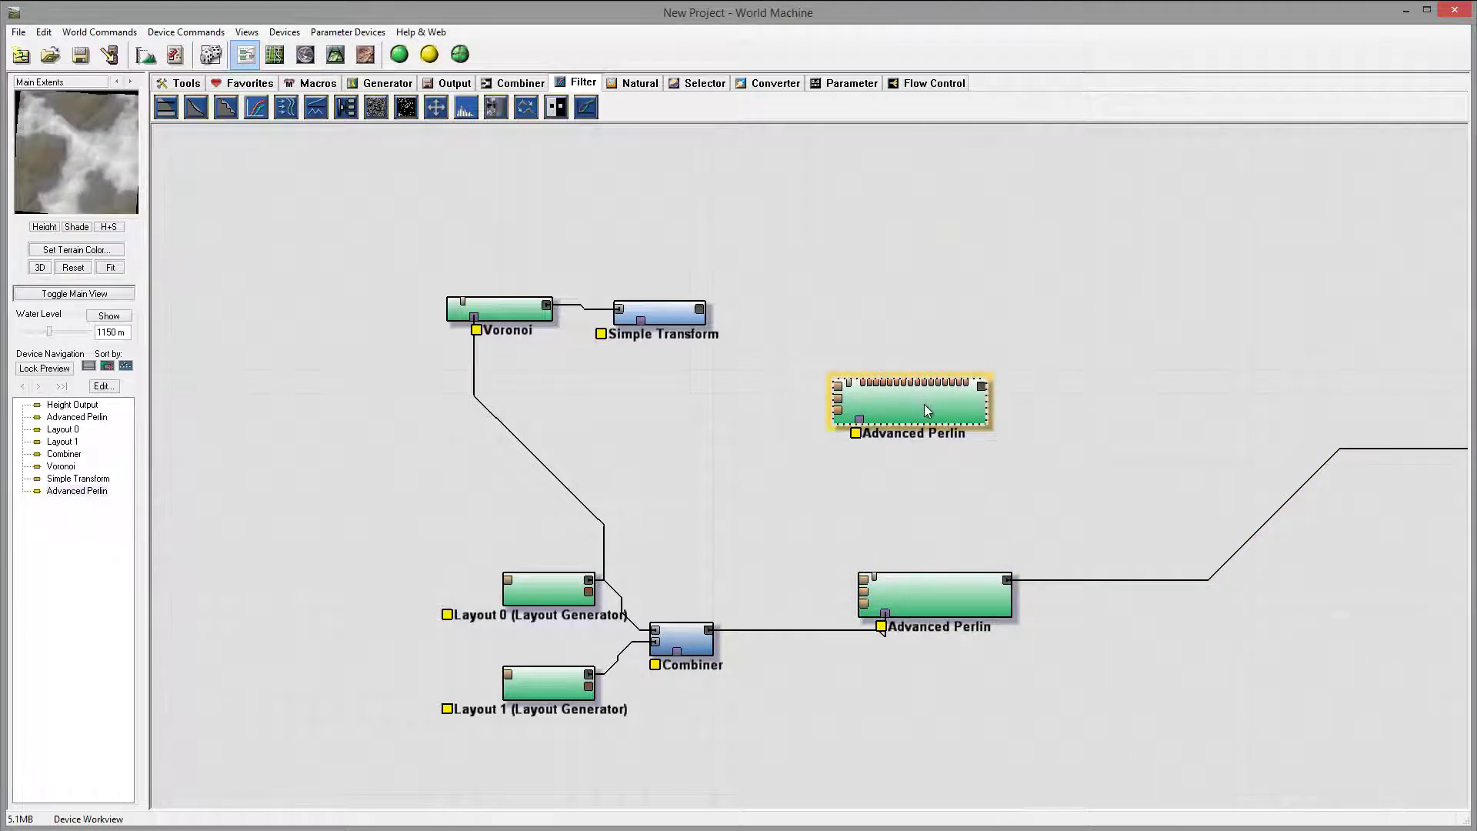
{"action": "left_click_drag", "start_coordinate": [925, 404], "coordinate": [924, 387]}
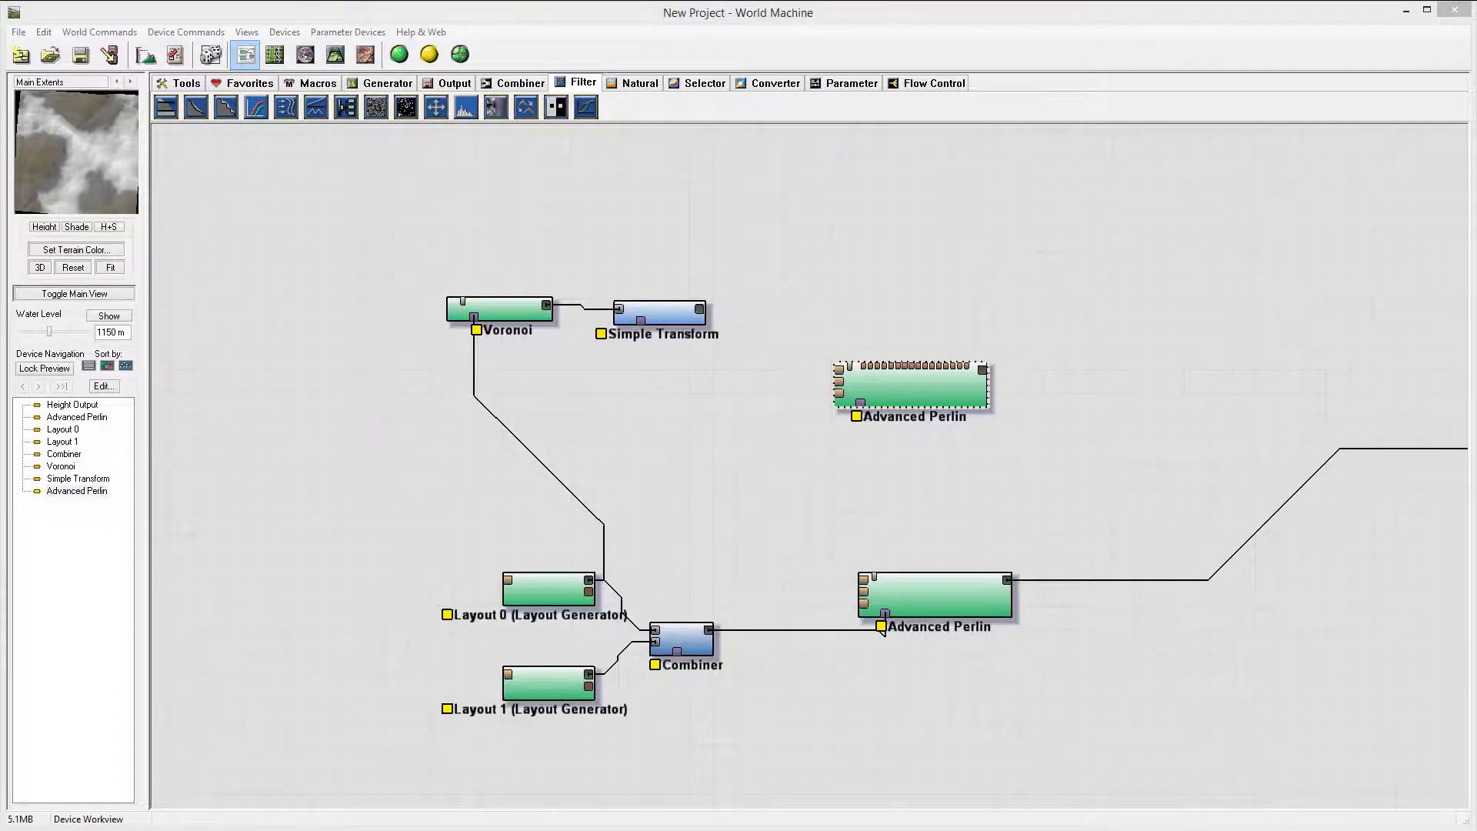
{"action": "left_click_drag", "start_coordinate": [699, 308], "coordinate": [850, 375]}
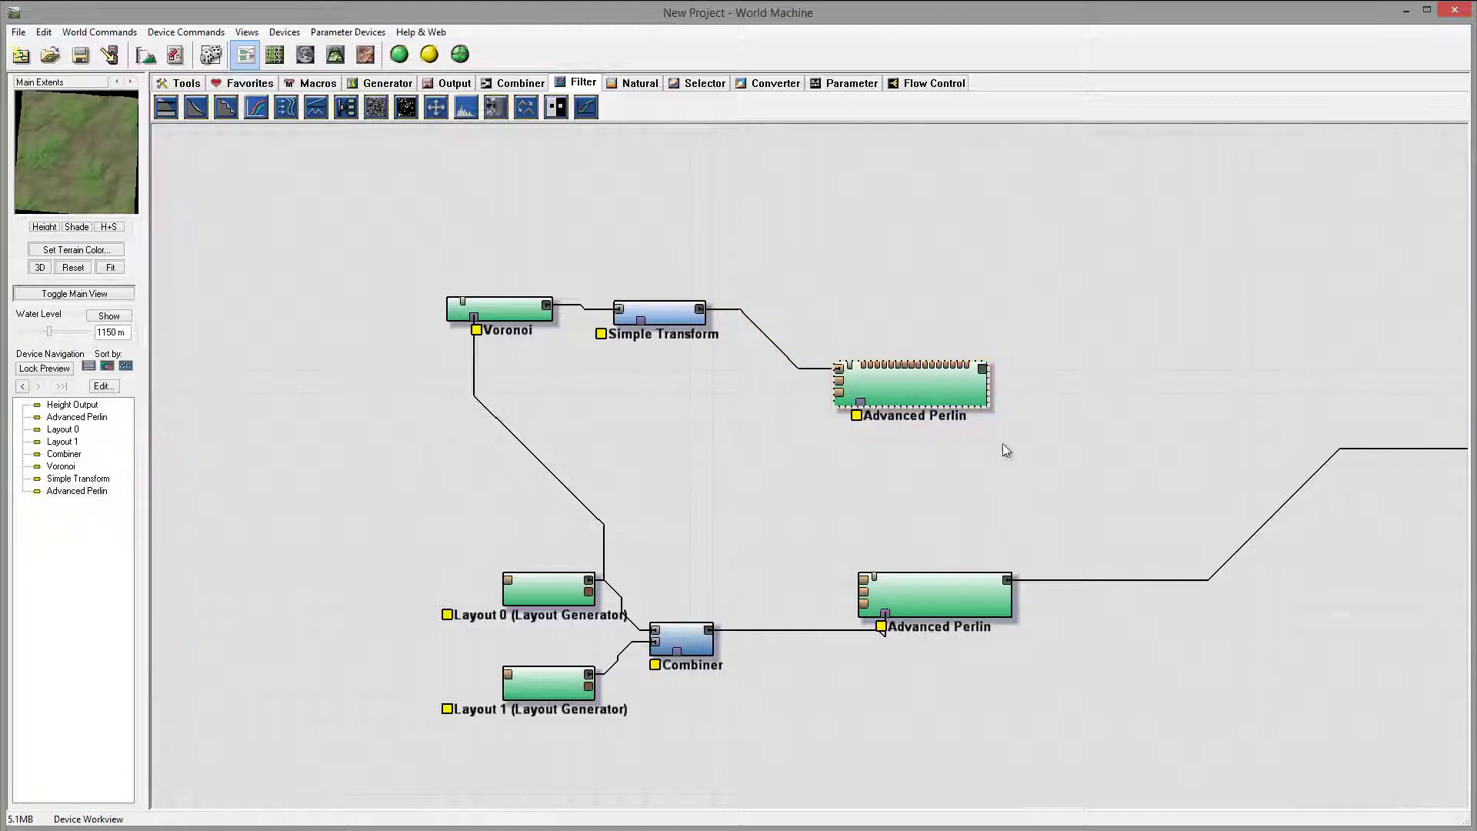
Set the copy's feature scale to 13.4543 km, elevation centre 1312.5 and steepness 0.844
{"action": "double_click", "coordinate": [902, 394]}
{"action": "left_click_drag", "start_coordinate": [783, 249], "coordinate": [1069, 178]}
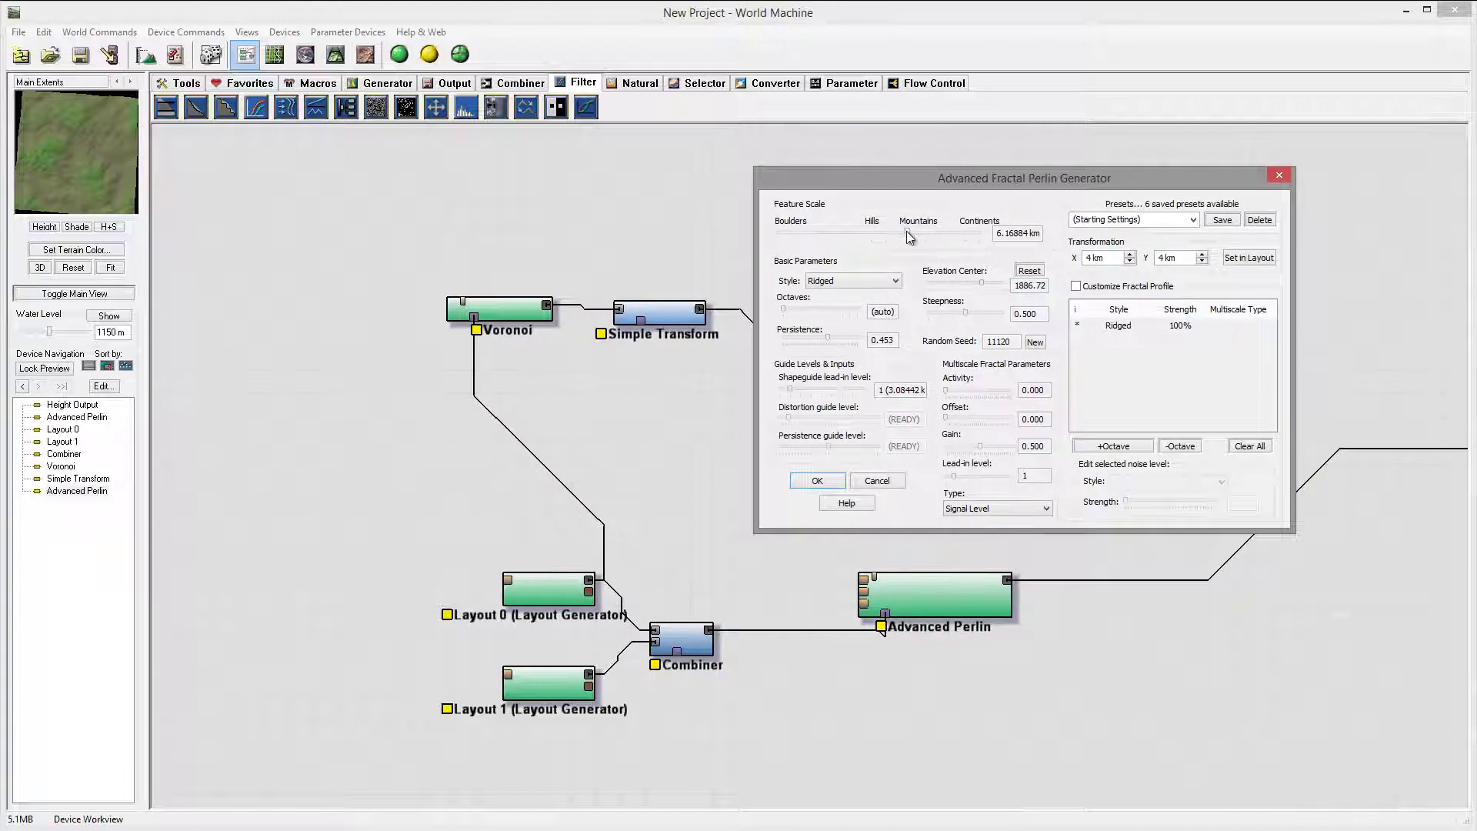
{"action": "left_click_drag", "start_coordinate": [908, 233], "coordinate": [921, 232]}
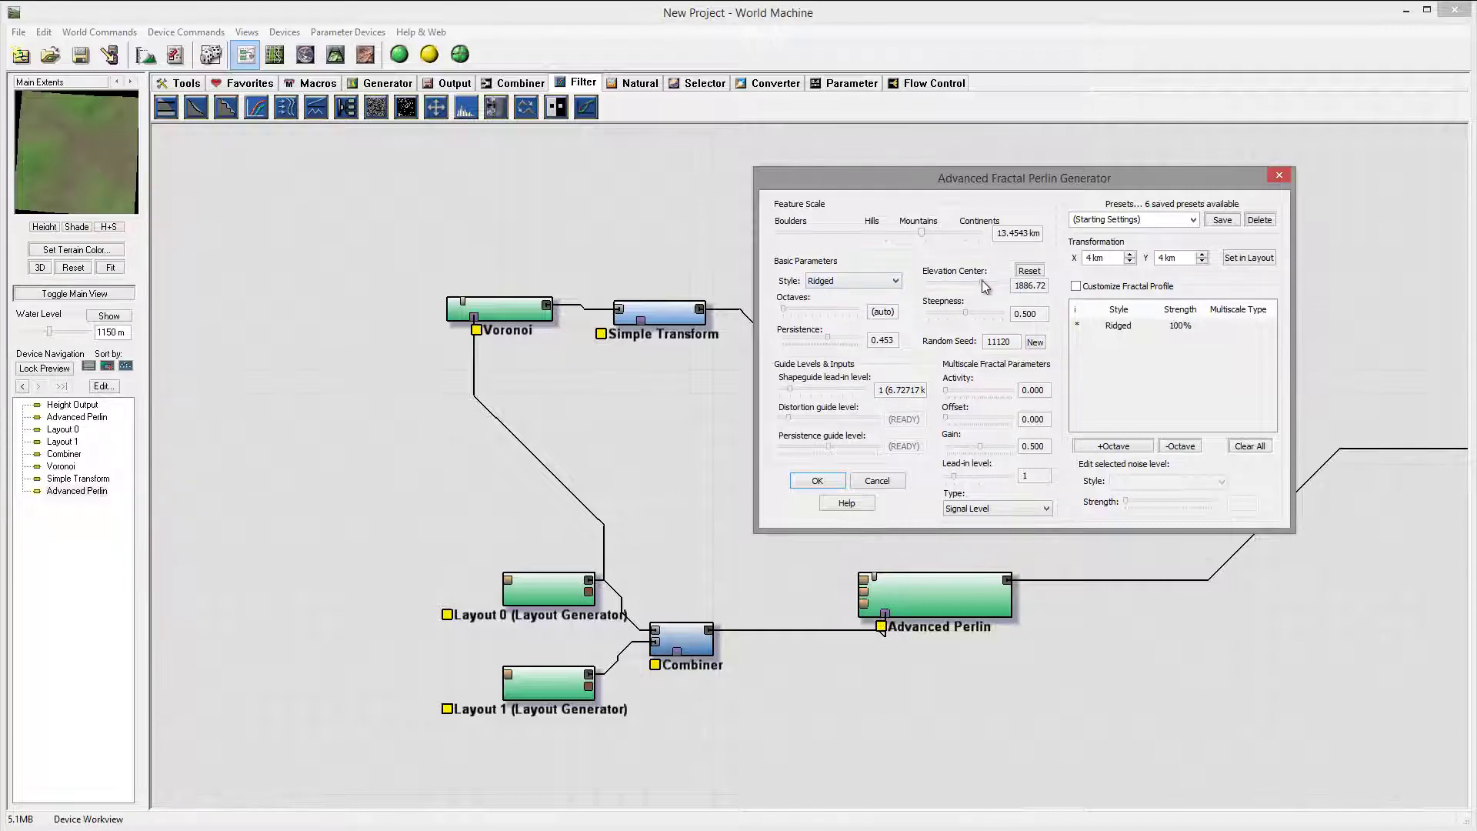
{"action": "left_click_drag", "start_coordinate": [984, 287], "coordinate": [966, 283]}
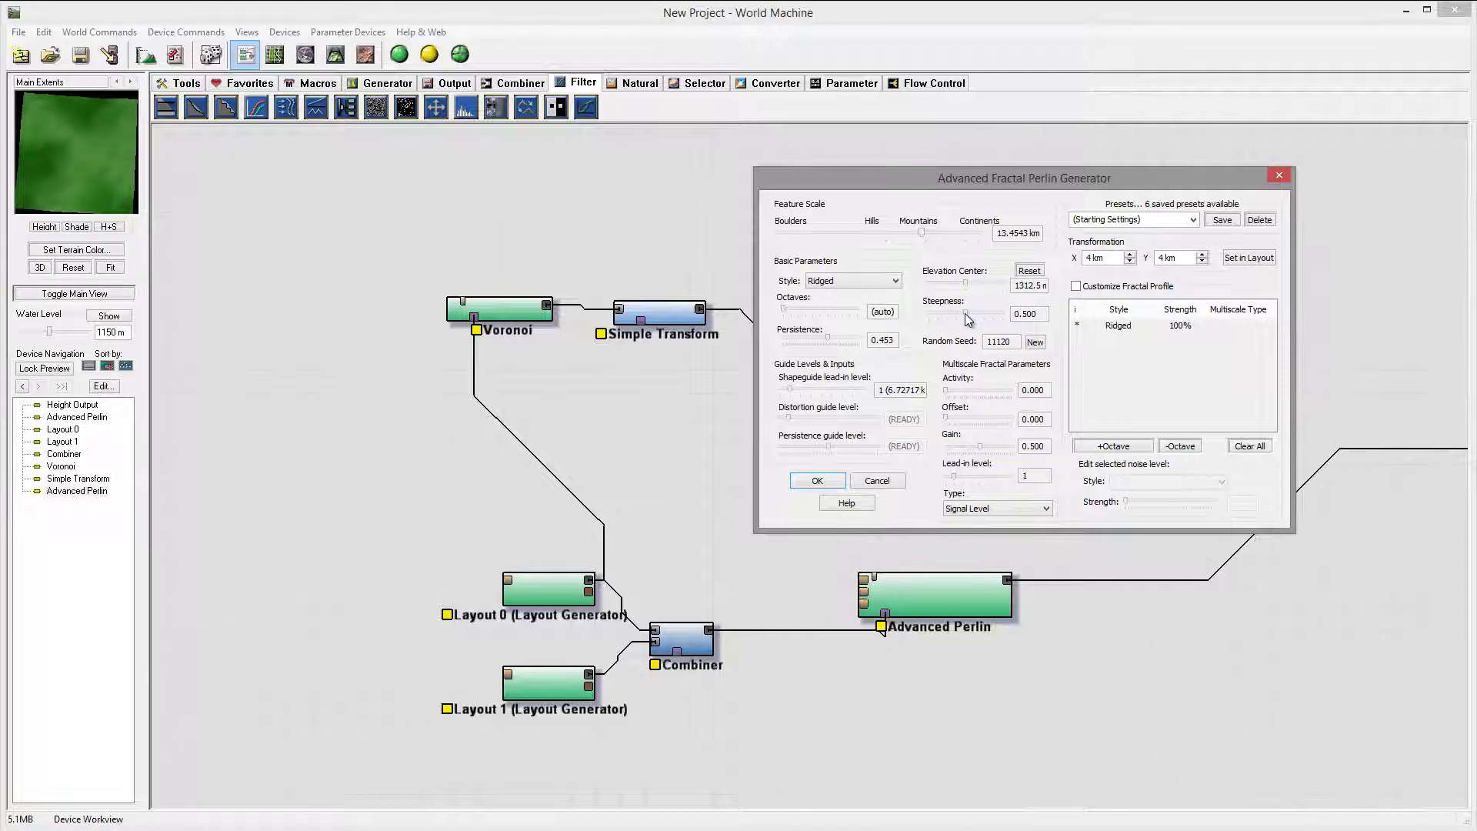
{"action": "left_click_drag", "start_coordinate": [968, 318], "coordinate": [995, 319]}
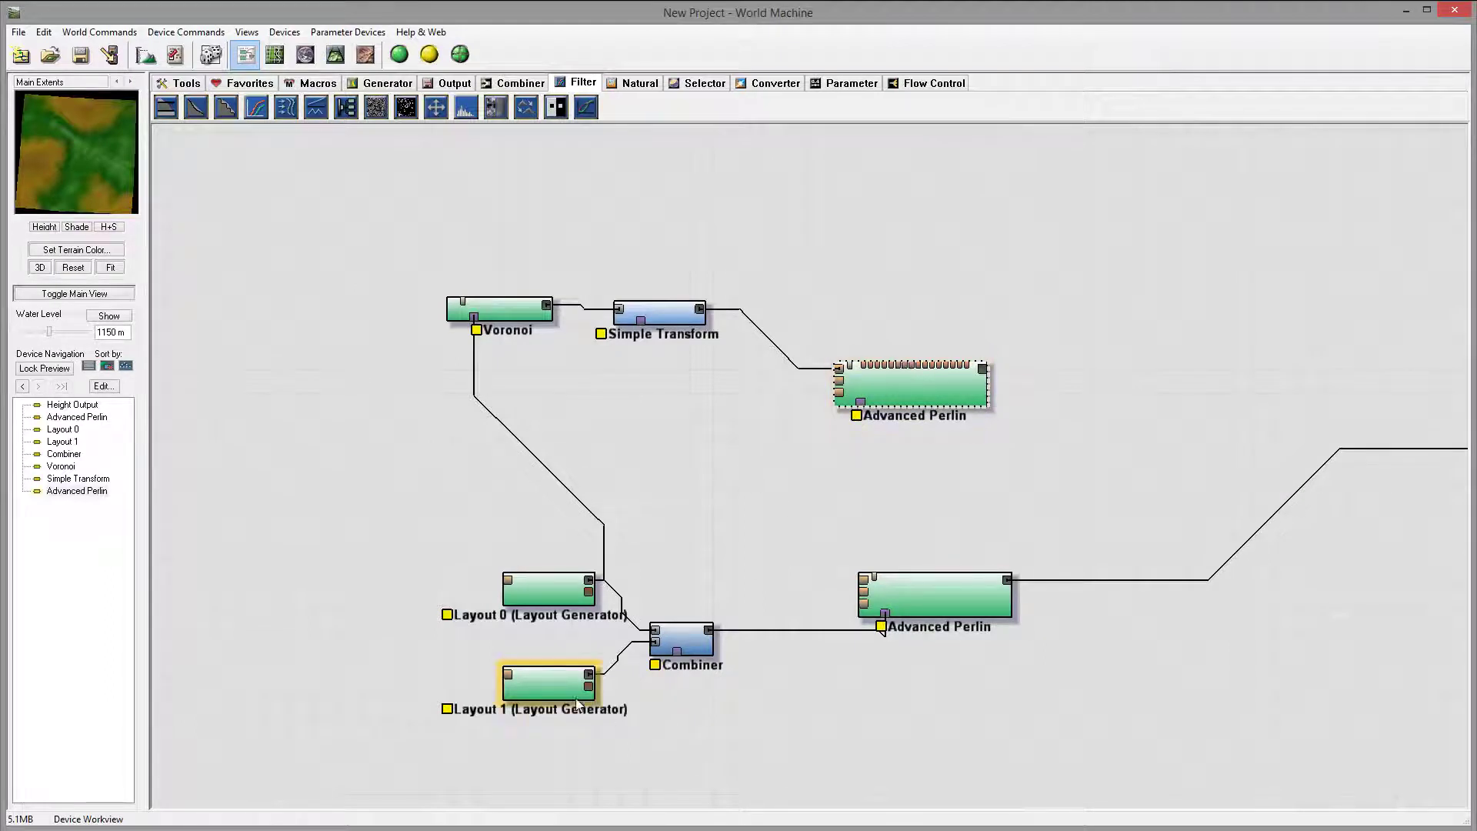
Connect Layout 1's output to the upper Advanced Perlin's Mask Input, then pan right
{"action": "left_click", "coordinate": [551, 678]}
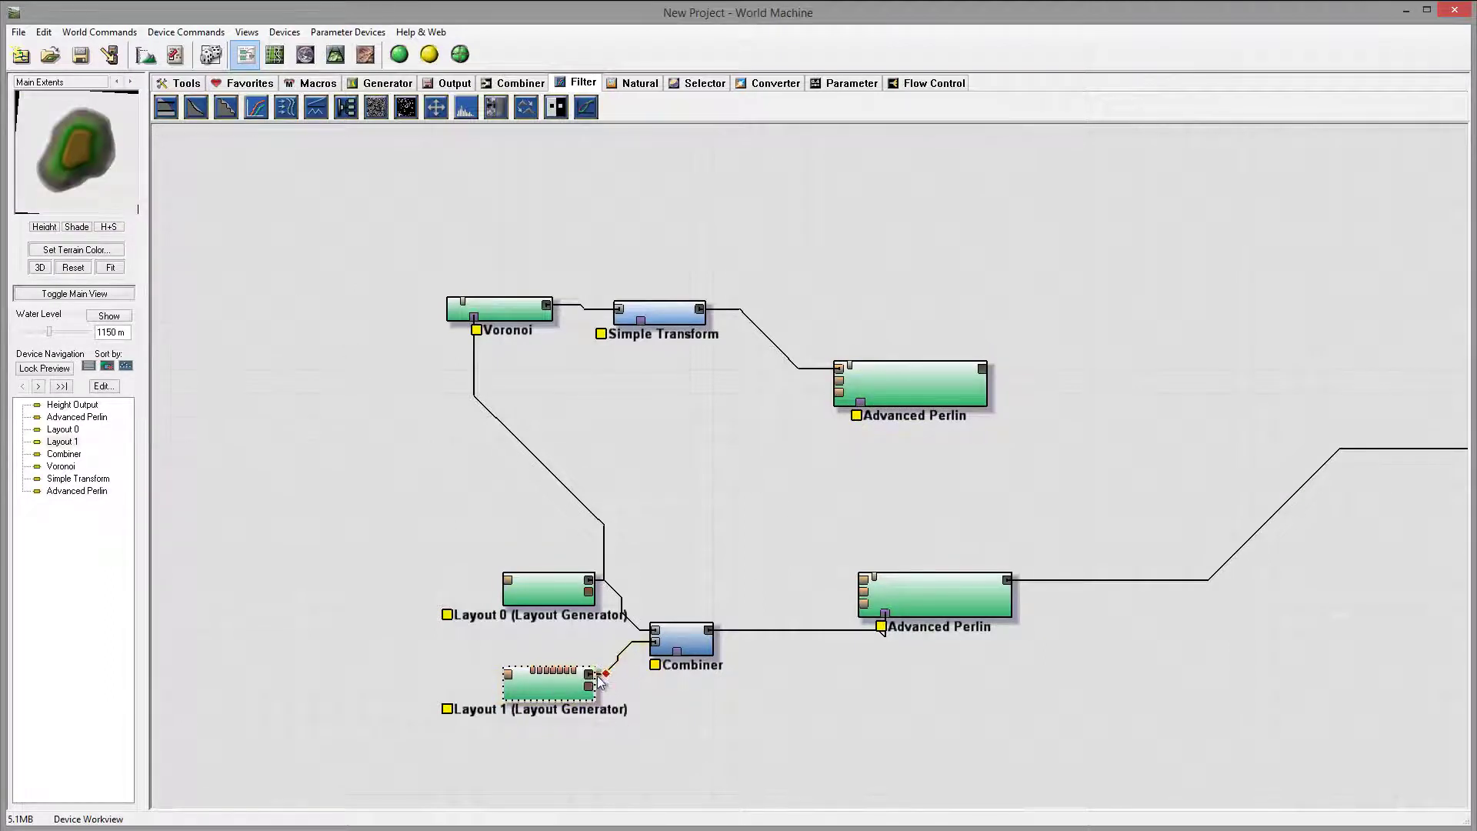
{"action": "left_click_drag", "start_coordinate": [588, 674], "coordinate": [918, 381]}
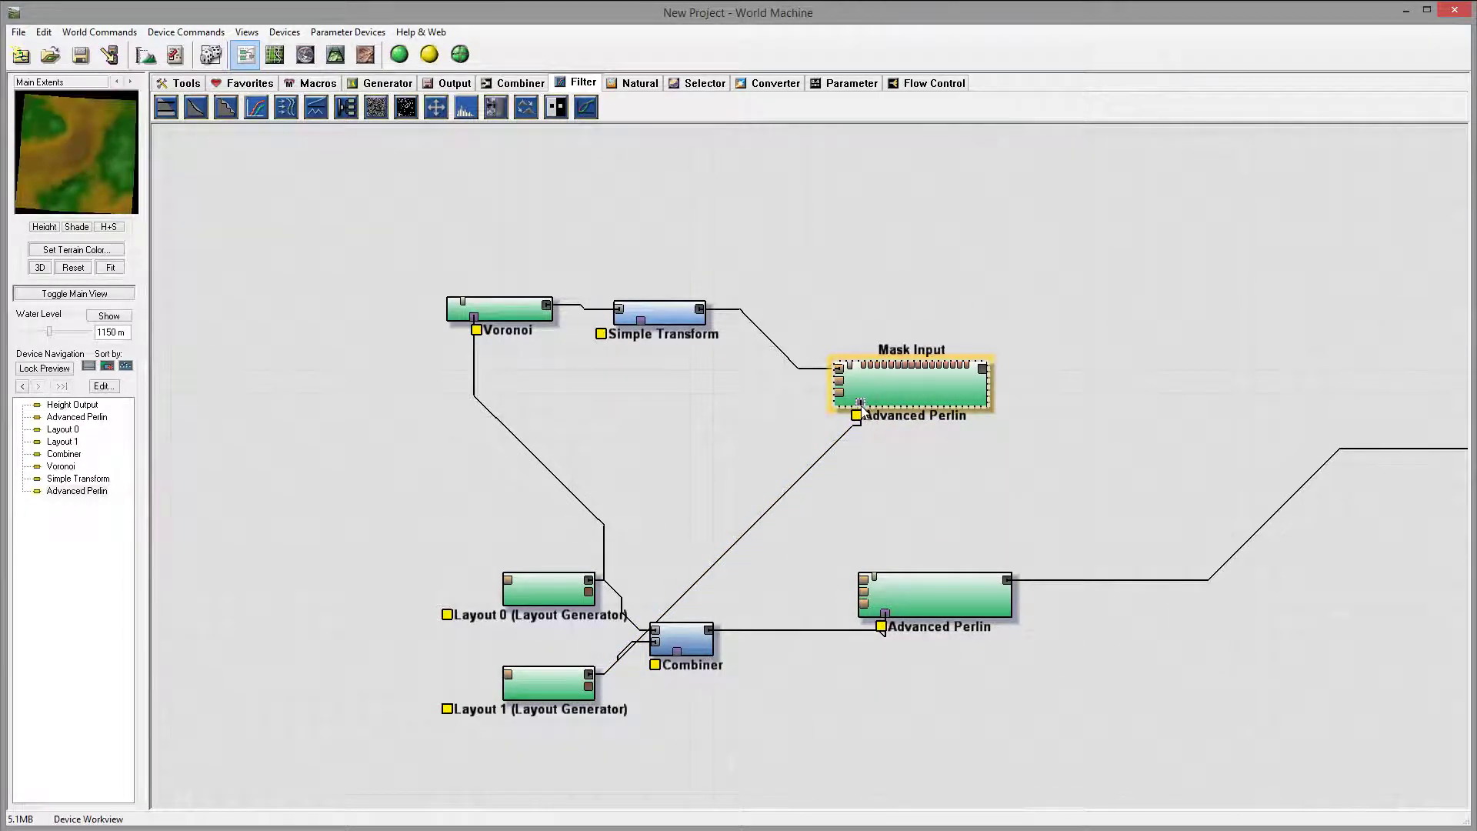
{"action": "left_click_drag", "start_coordinate": [862, 411], "coordinate": [863, 416]}
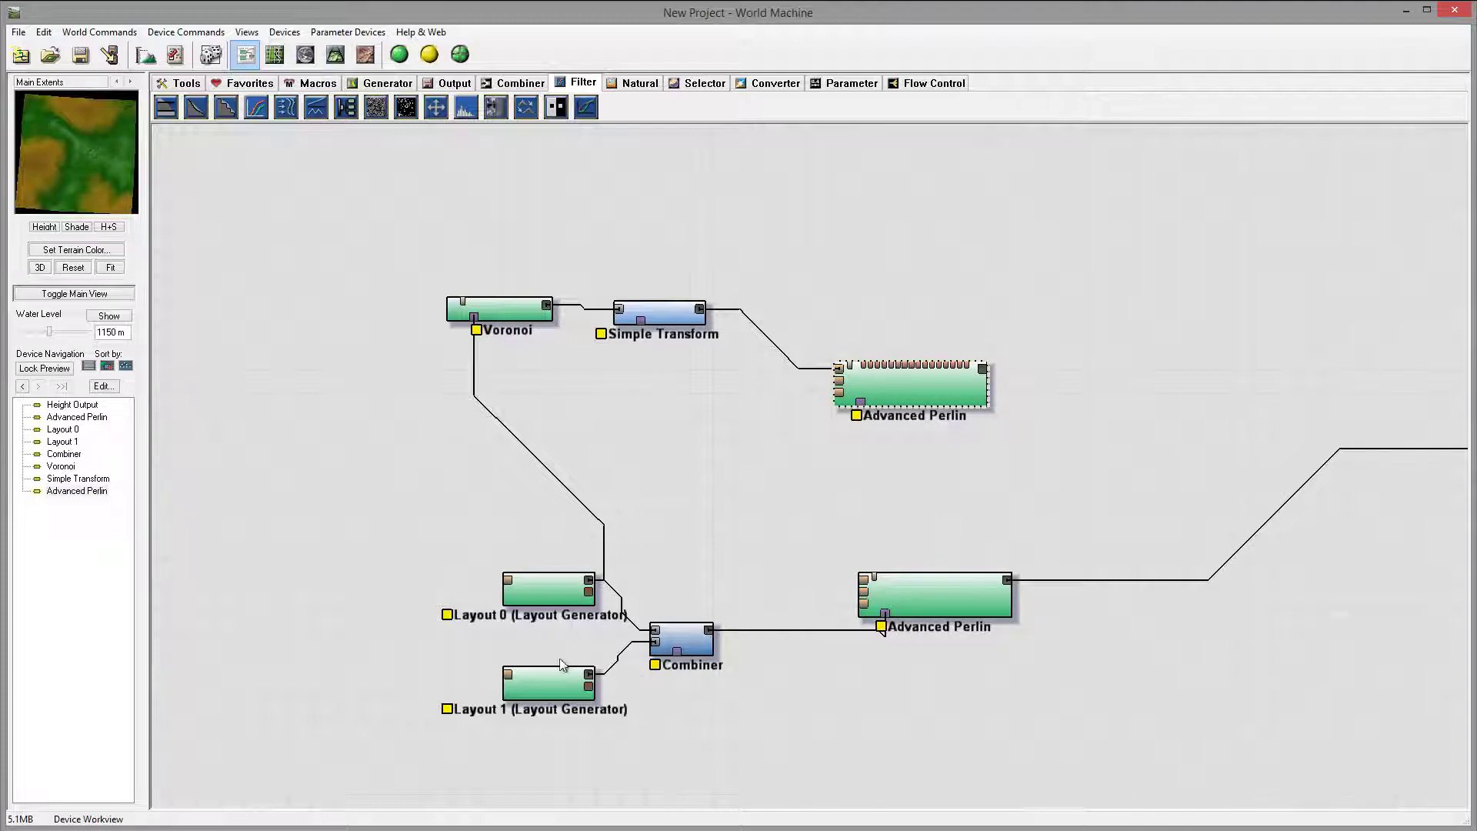
{"action": "left_click_drag", "start_coordinate": [590, 677], "coordinate": [861, 403]}
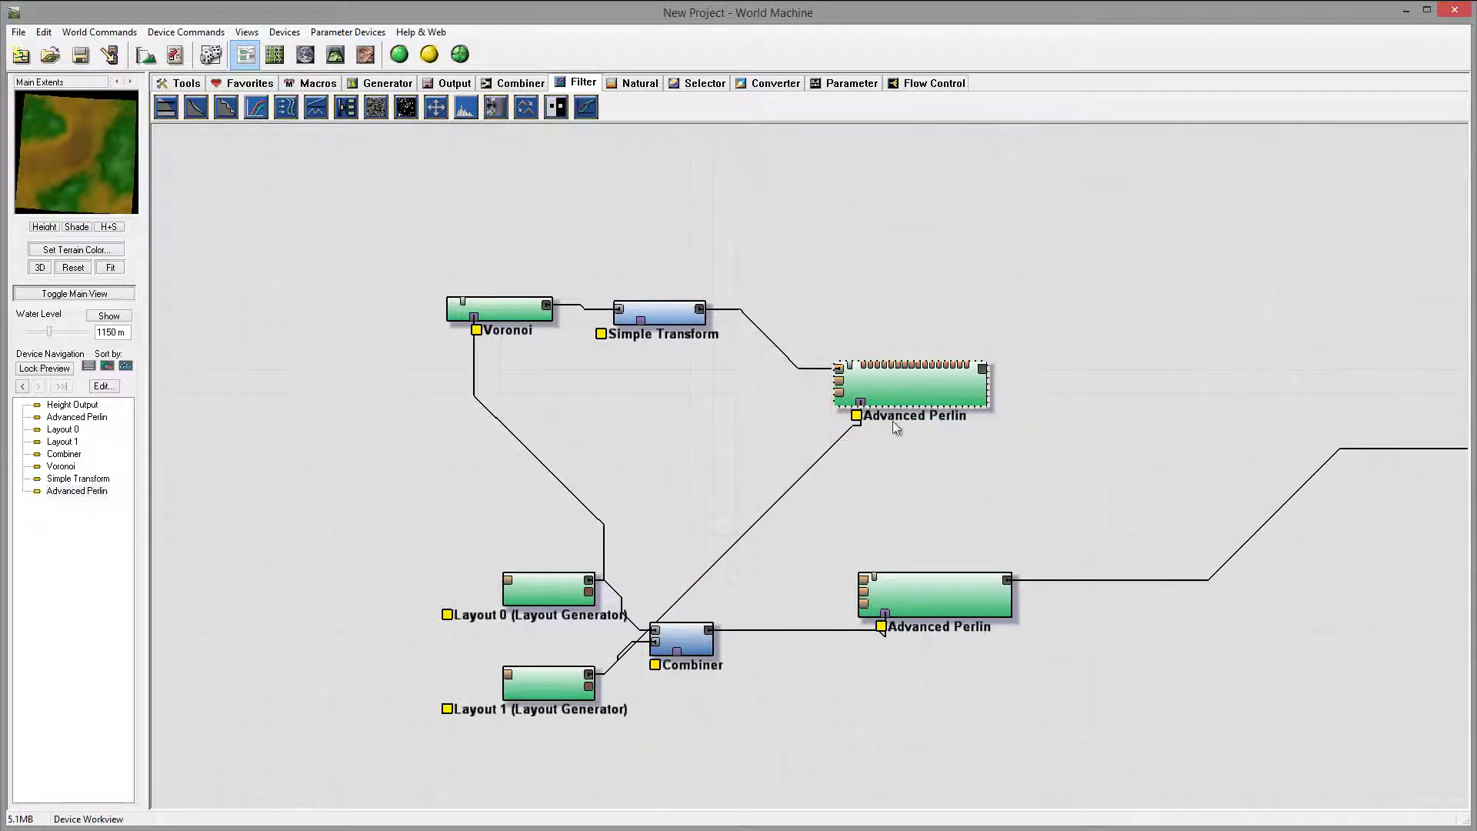
{"action": "right_click_drag", "start_coordinate": [896, 428], "coordinate": [680, 372]}
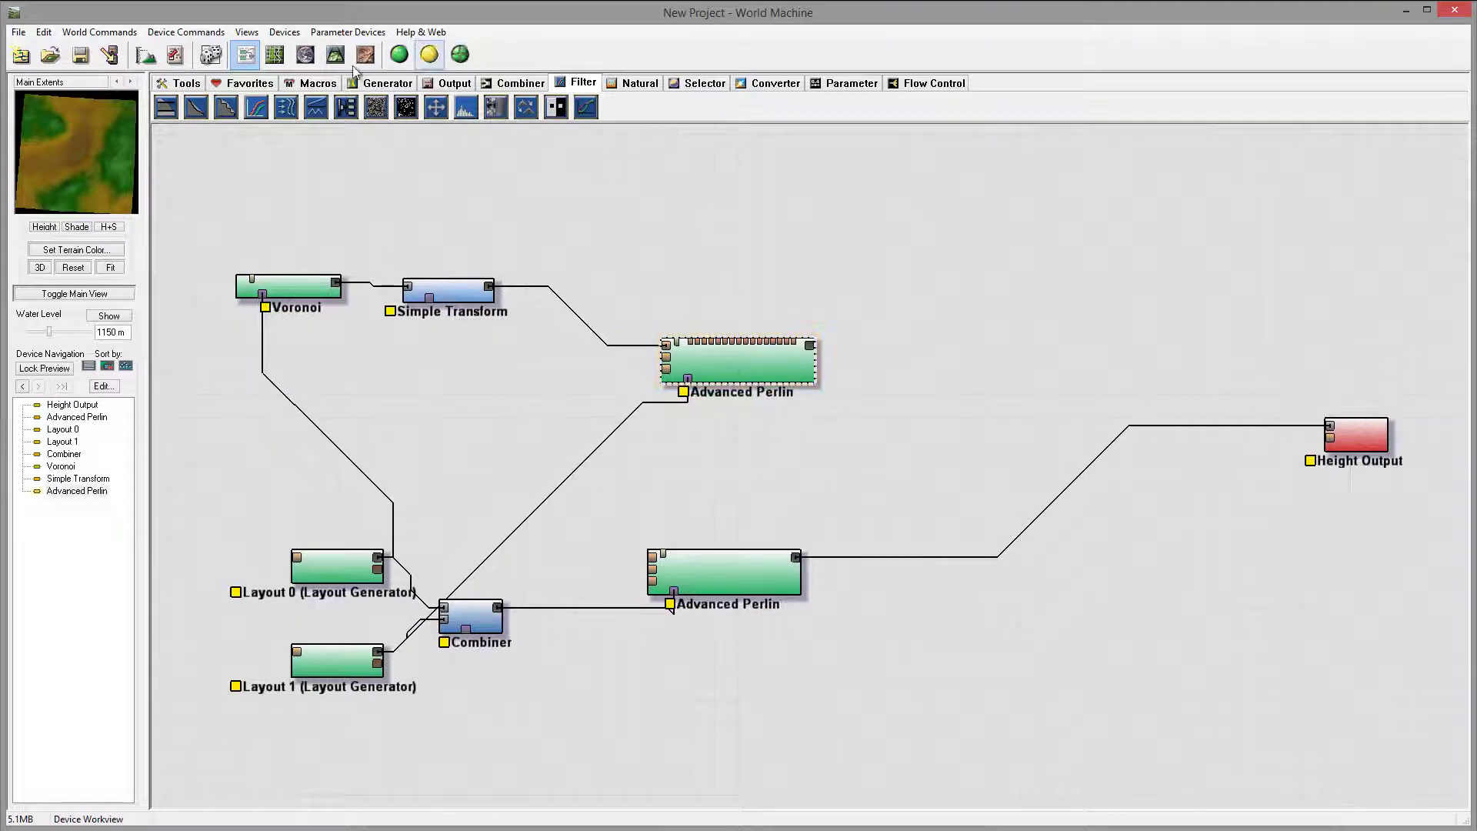
Build the terrain at full detail and orbit the 3D view to inspect the bumpy slopes
{"action": "left_click", "coordinate": [335, 54]}
{"action": "left_click_drag", "start_coordinate": [666, 447], "coordinate": [640, 443]}
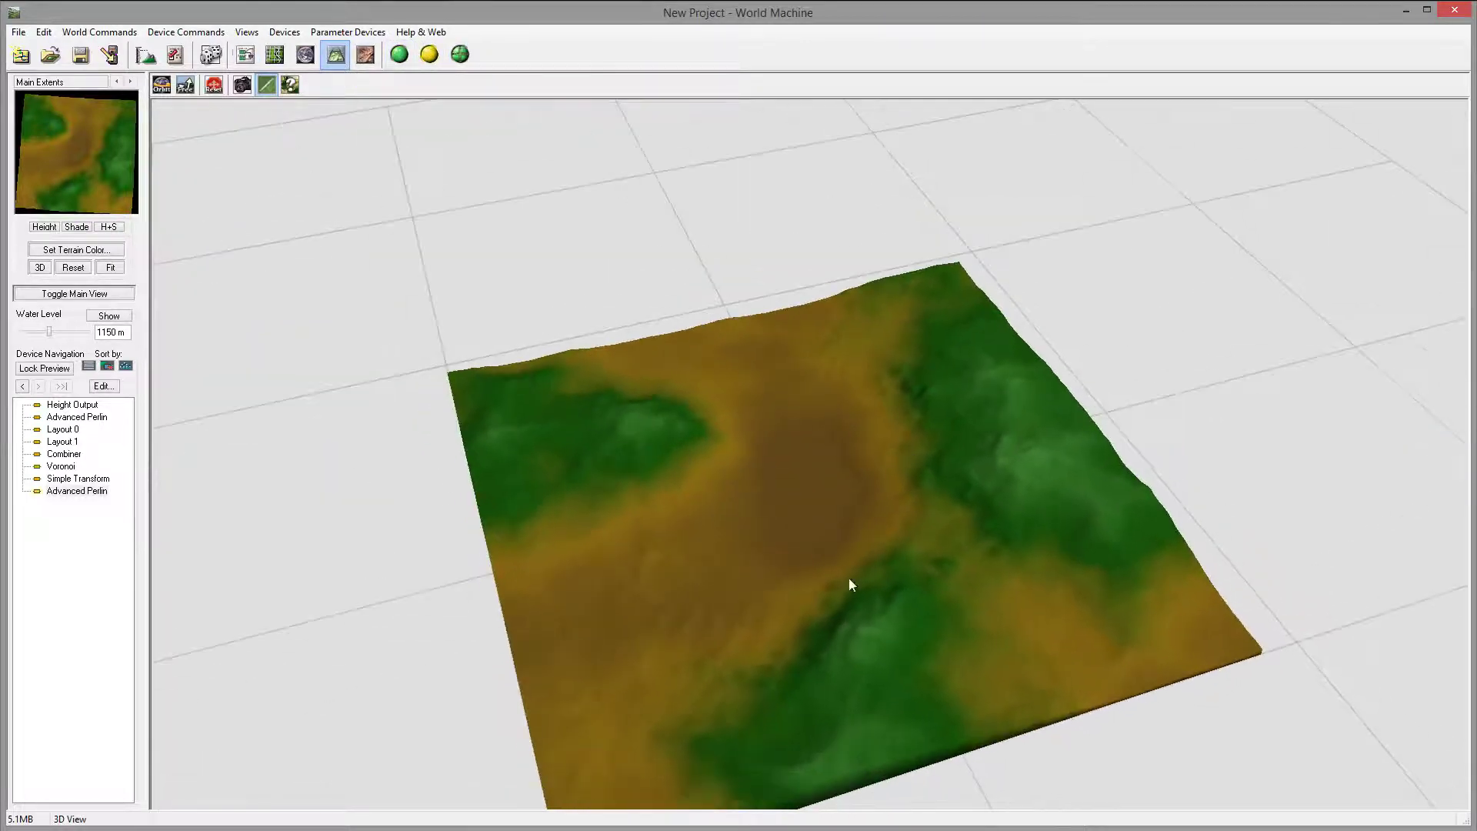
{"action": "left_click", "coordinate": [400, 55]}
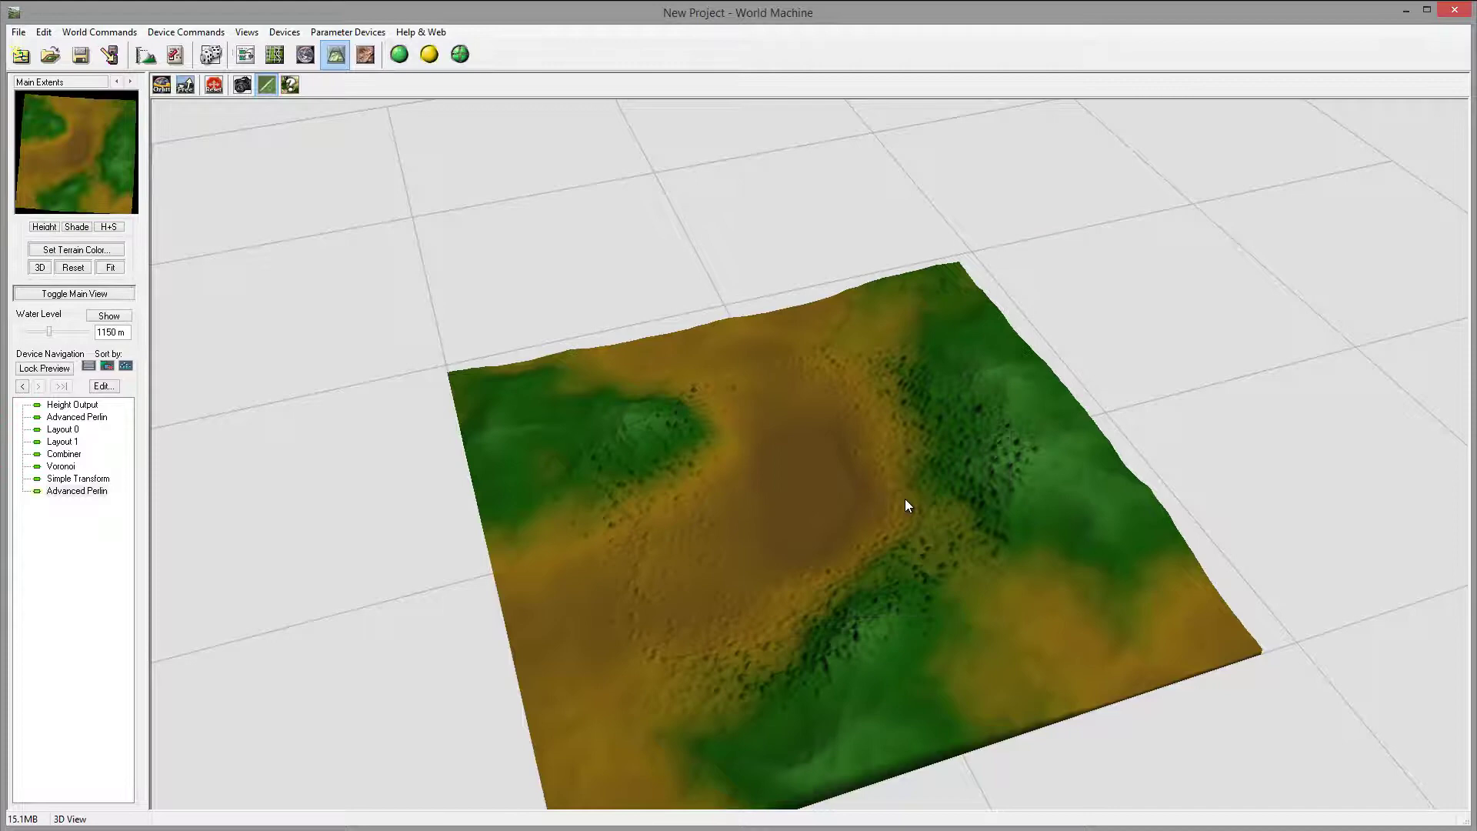
{"action": "left_click_drag", "start_coordinate": [905, 500], "coordinate": [795, 392]}
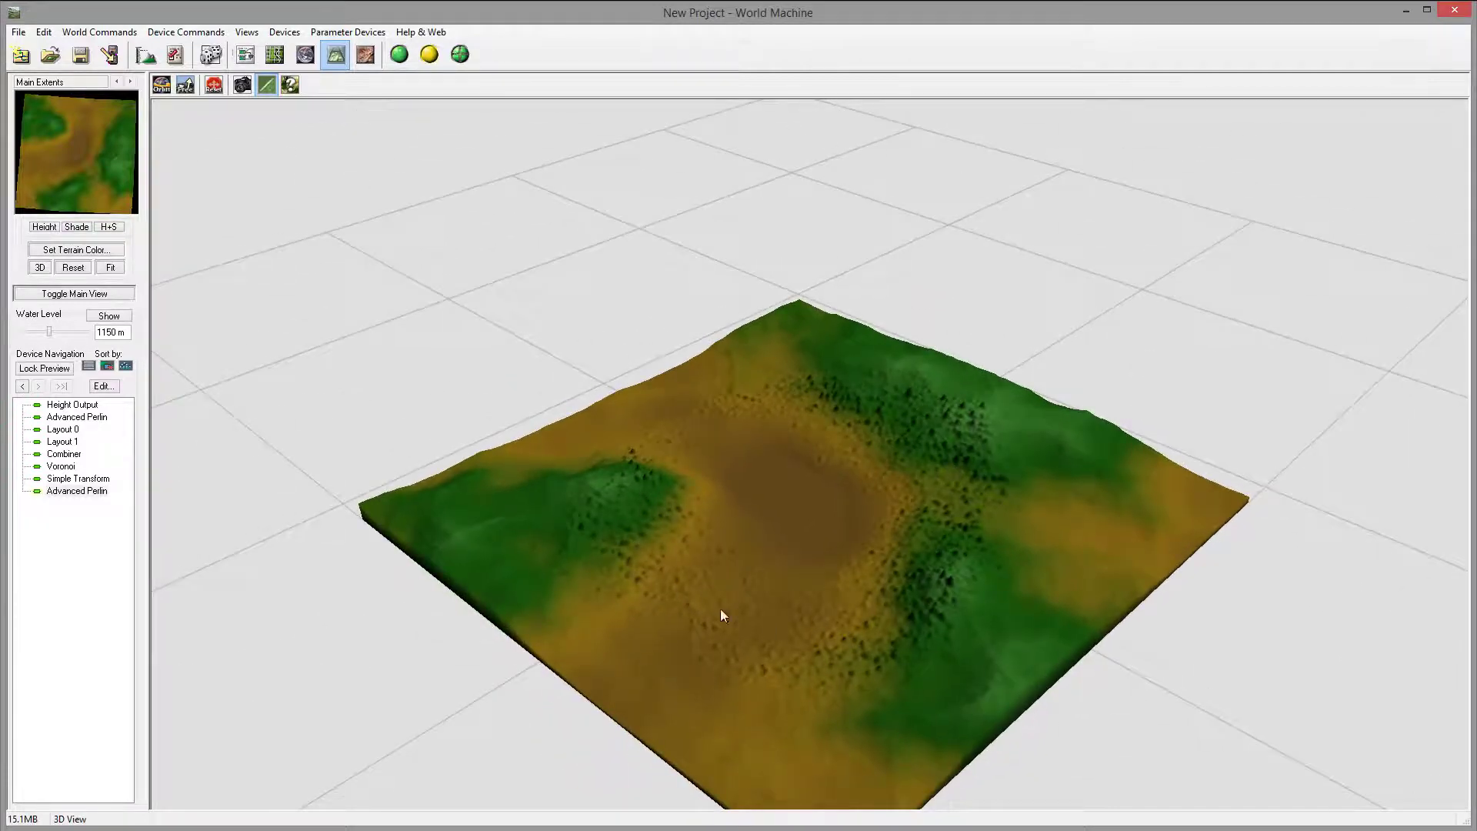
{"action": "left_click_drag", "start_coordinate": [870, 420], "coordinate": [472, 514]}
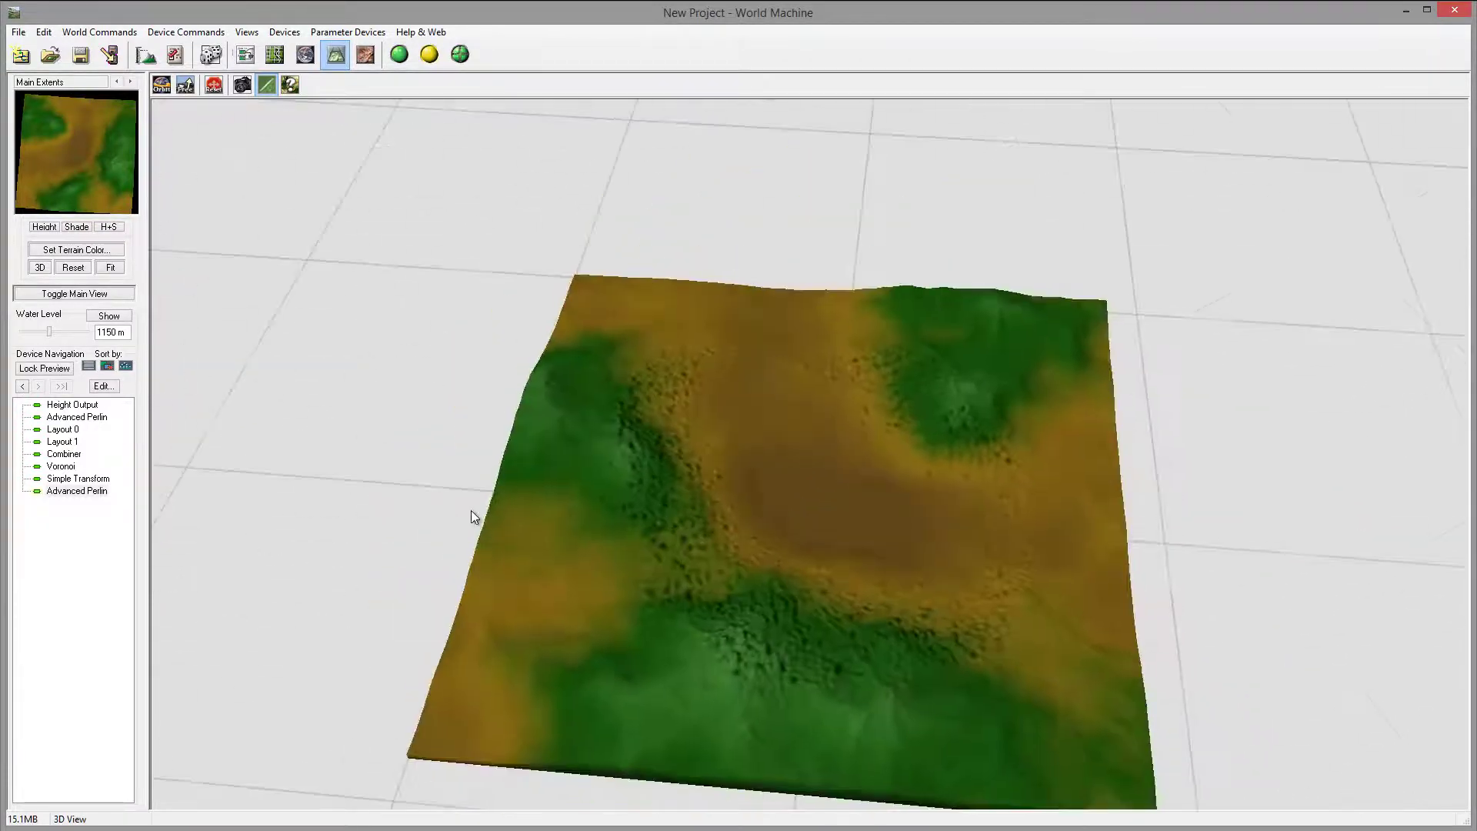
{"action": "left_click_drag", "start_coordinate": [961, 589], "coordinate": [813, 307]}
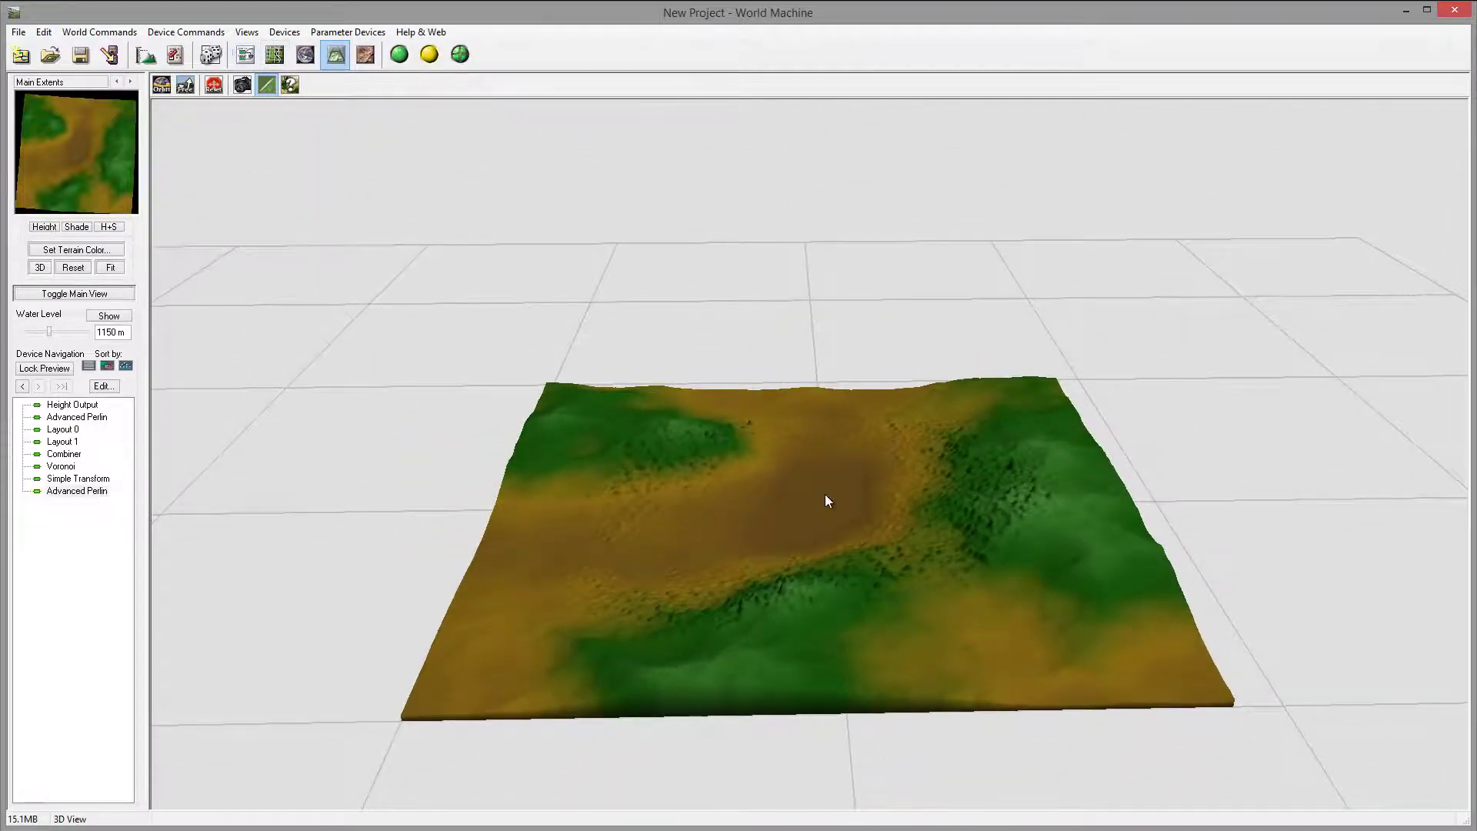
{"action": "left_click_drag", "start_coordinate": [825, 494], "coordinate": [840, 463]}
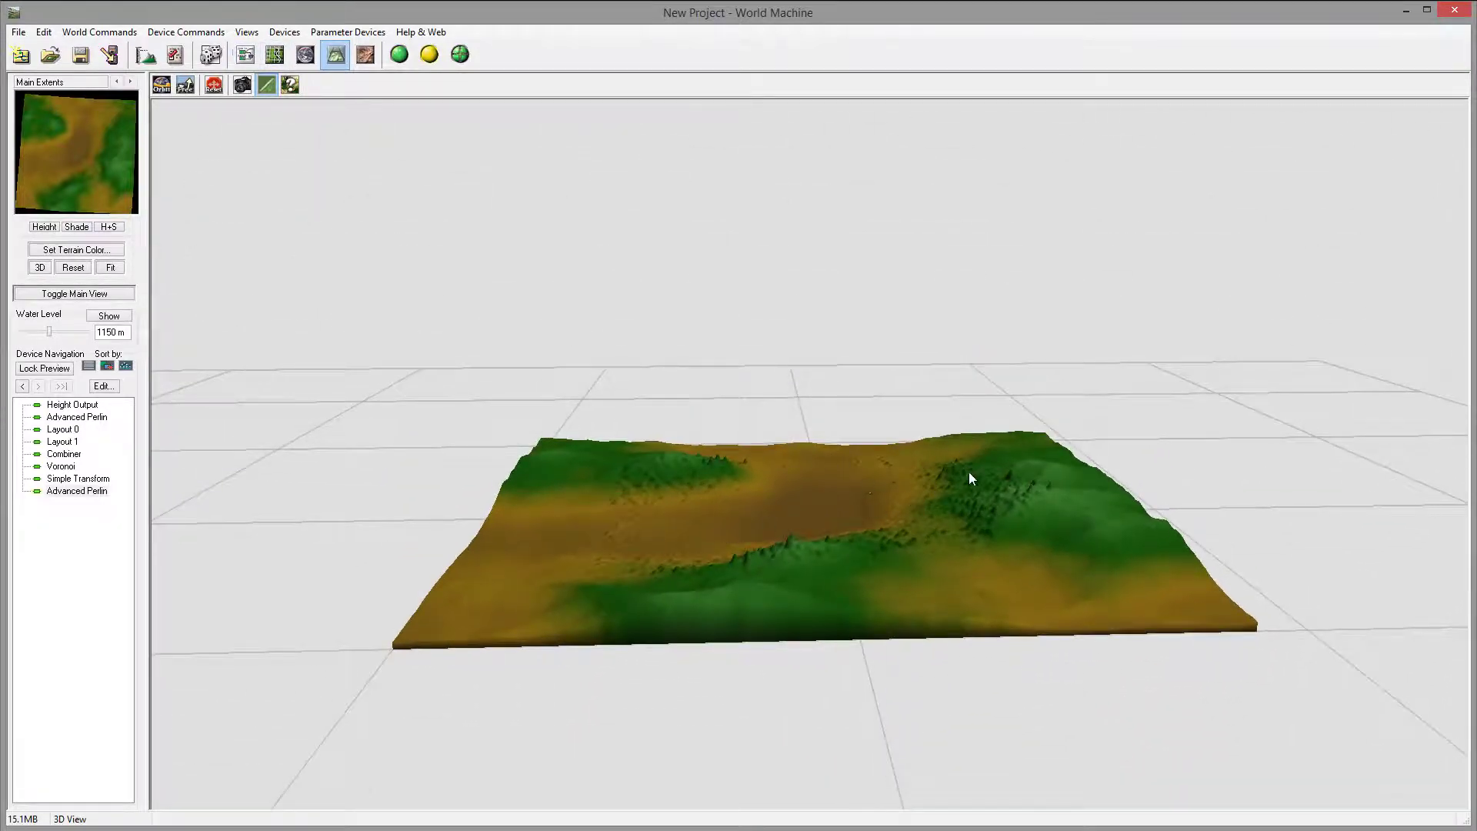
{"action": "left_click_drag", "start_coordinate": [971, 479], "coordinate": [938, 548]}
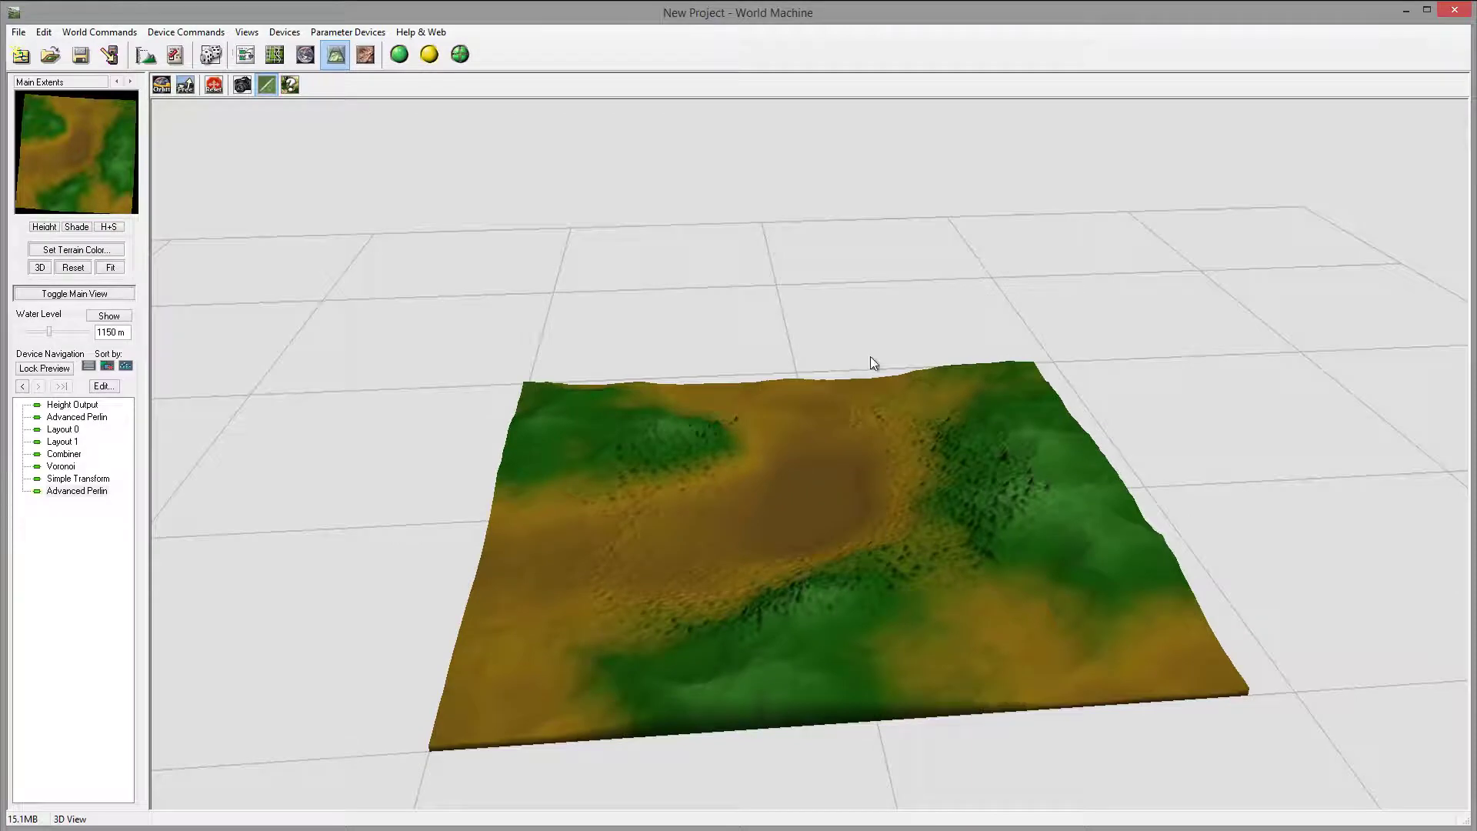
Bring the two Advanced Perlin nodes closer together in the device graph
{"action": "left_click", "coordinate": [246, 55]}
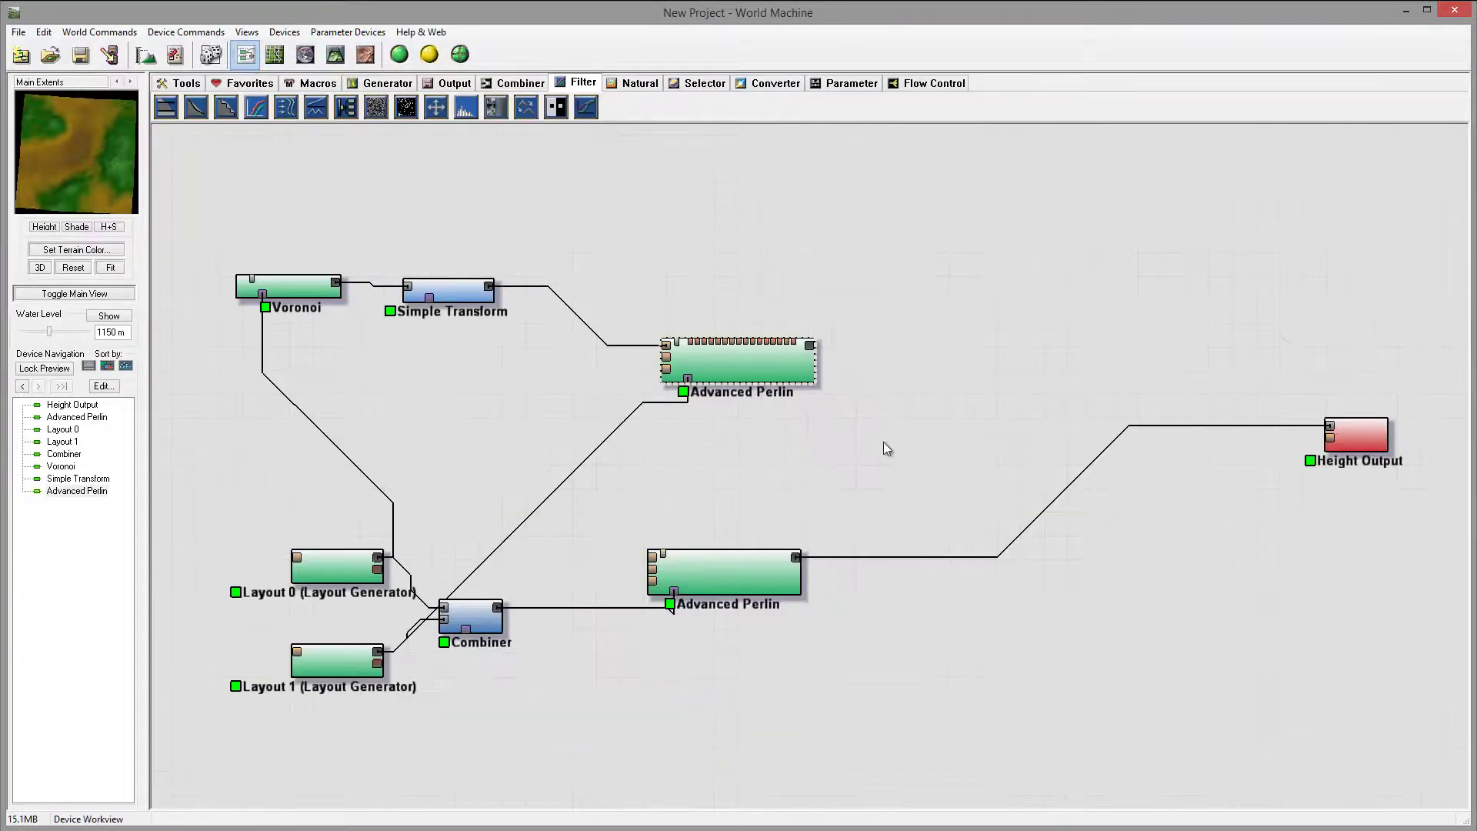
{"action": "left_click", "coordinate": [779, 374]}
{"action": "left_click_drag", "start_coordinate": [779, 375], "coordinate": [734, 377]}
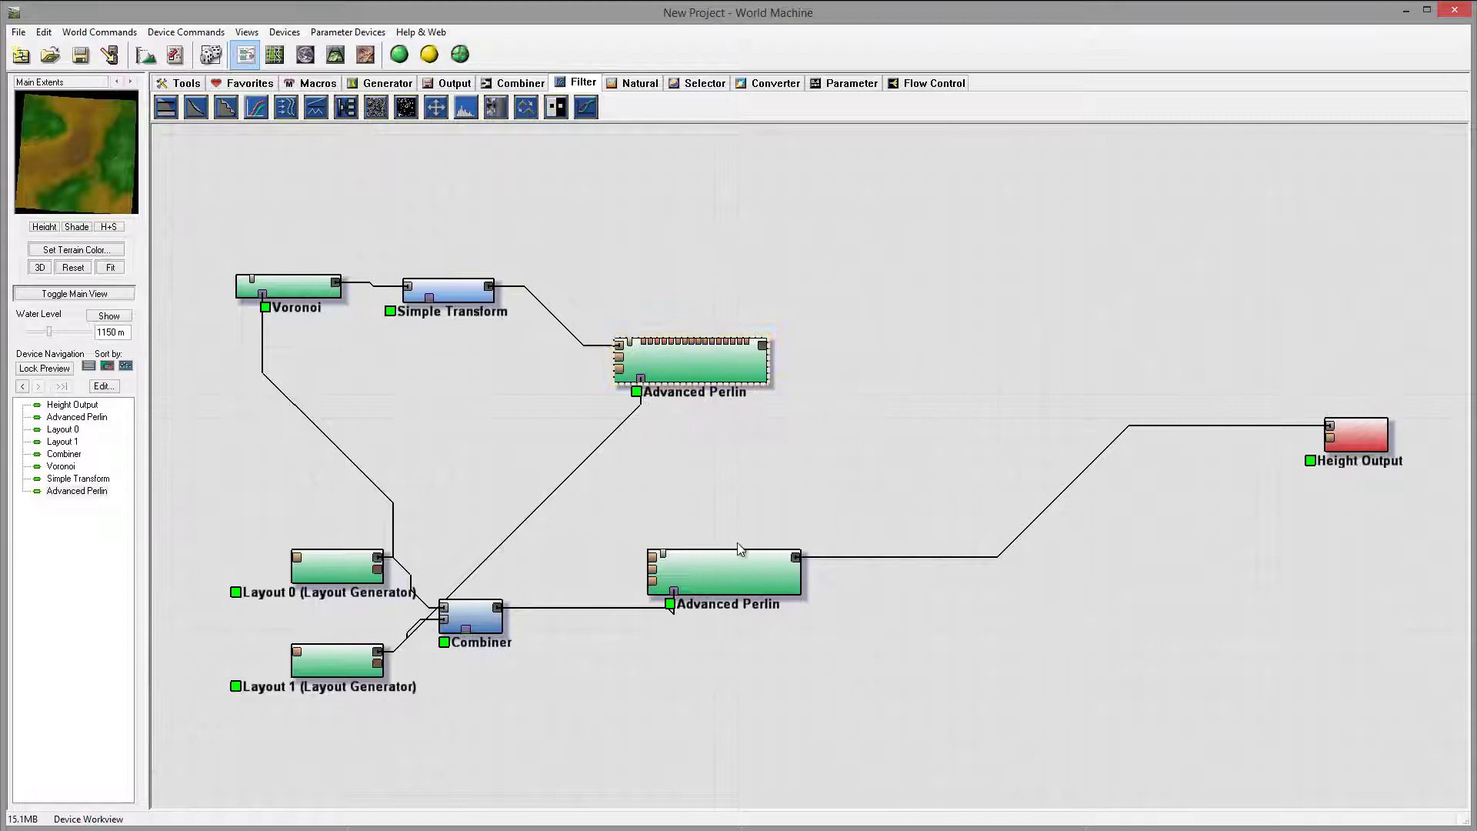
{"action": "left_click_drag", "start_coordinate": [704, 579], "coordinate": [669, 507]}
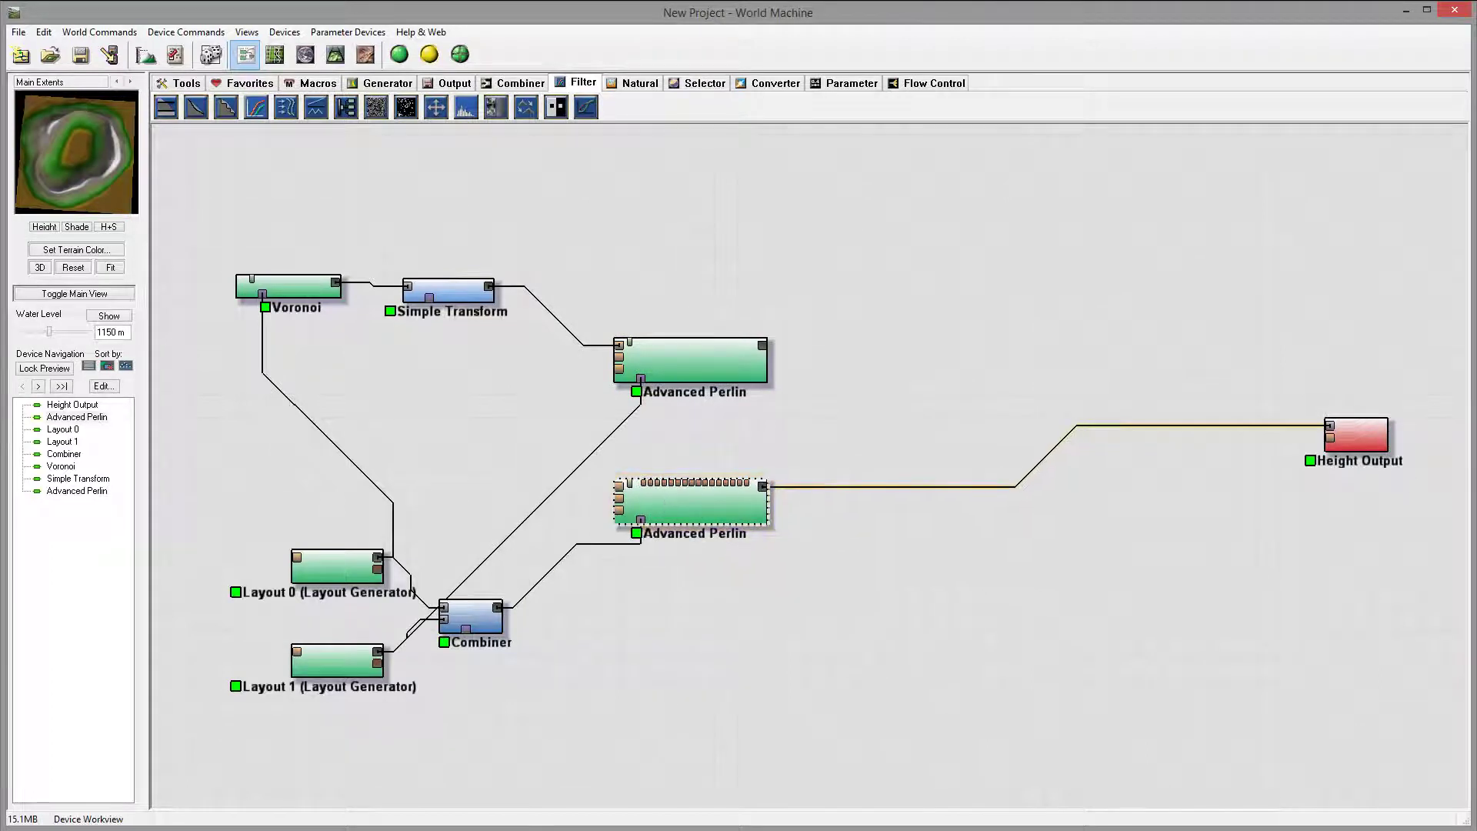
{"action": "left_click", "coordinate": [730, 378]}
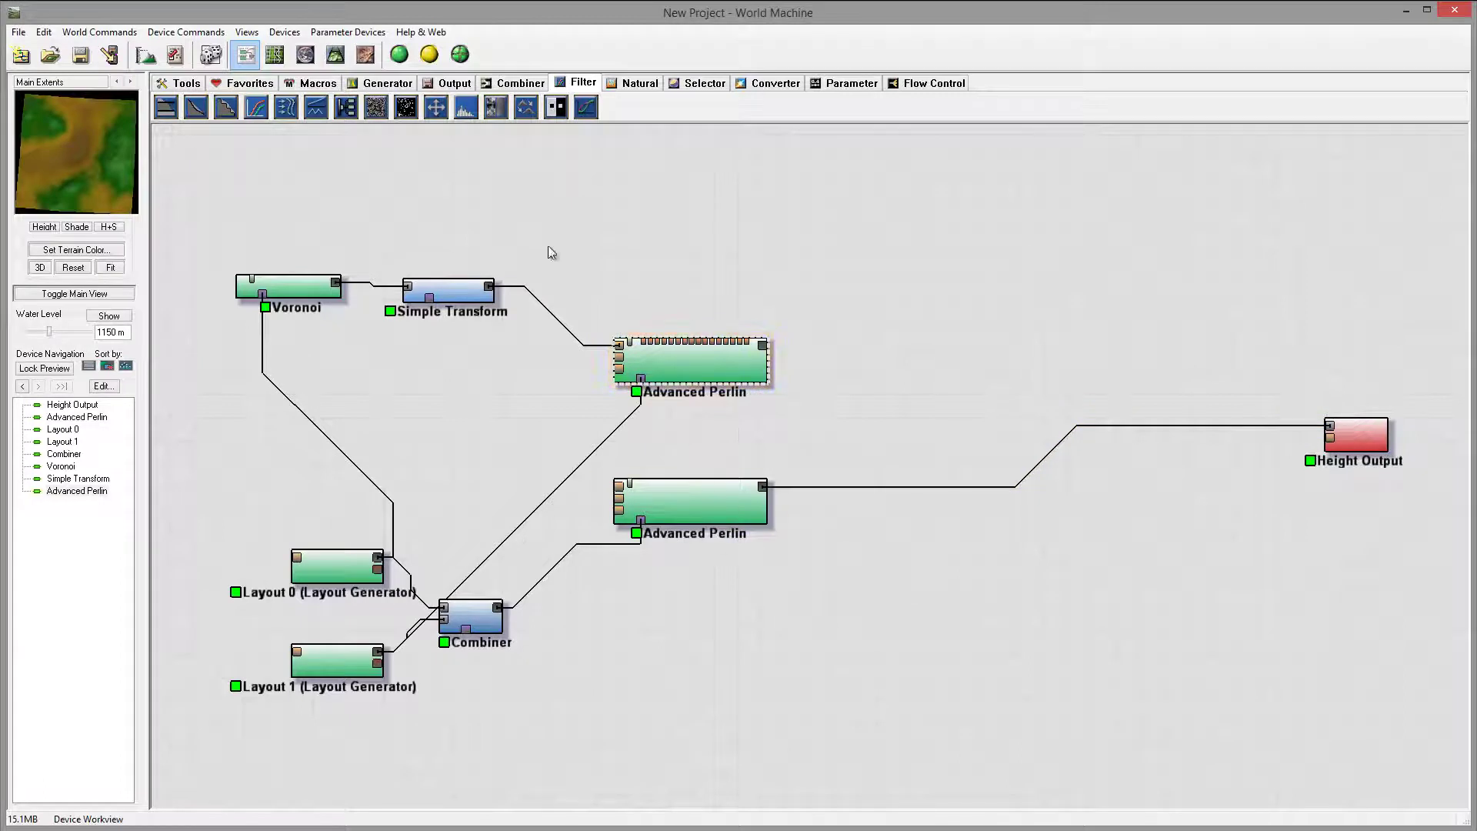
Place a Combiner right of the Perlins and wire both Perlin outputs into it
{"action": "left_click", "coordinate": [527, 83]}
{"action": "left_click", "coordinate": [227, 107]}
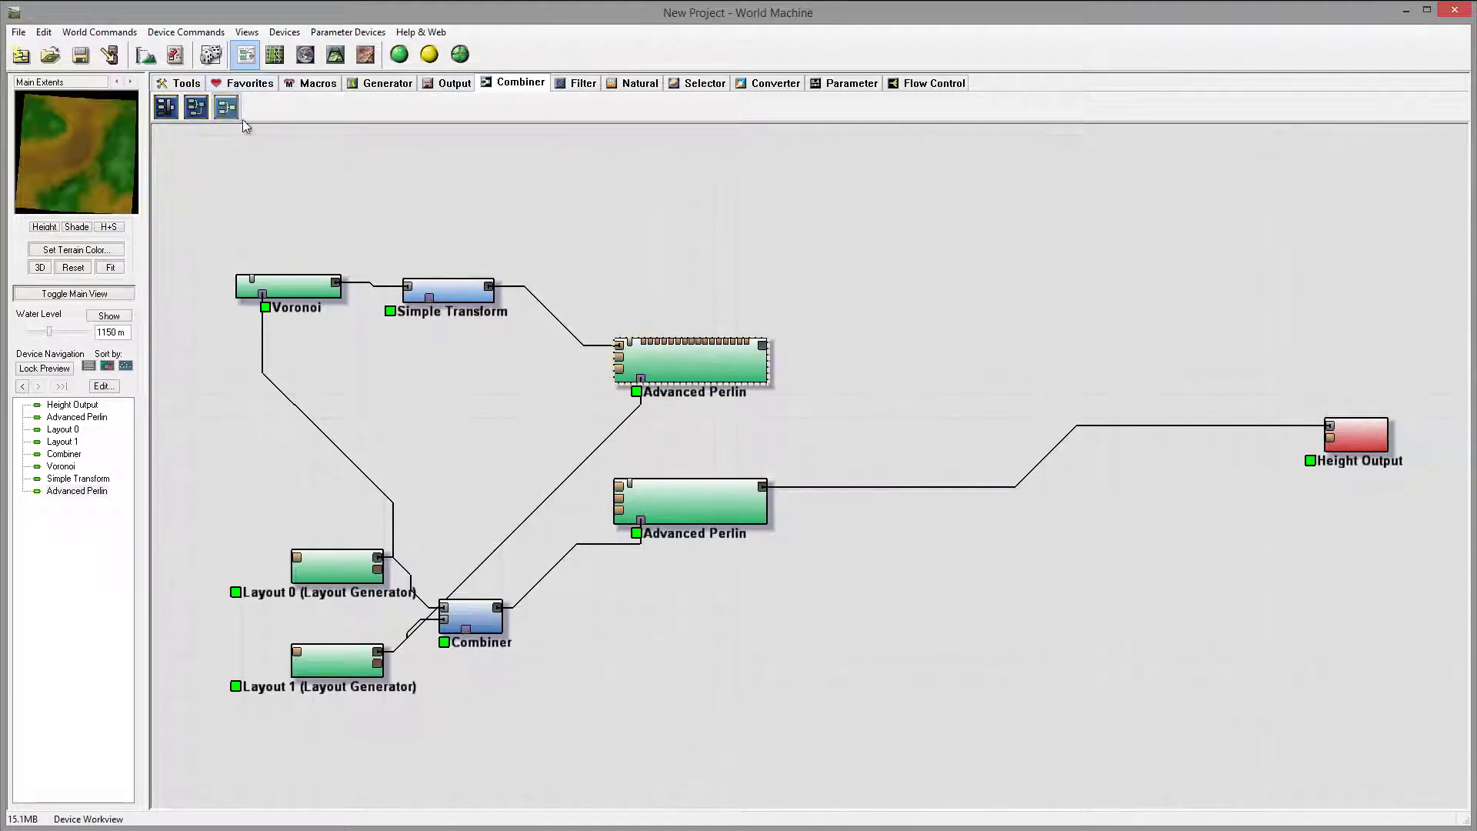
{"action": "left_click", "coordinate": [876, 425]}
{"action": "key", "text": "Escape"}
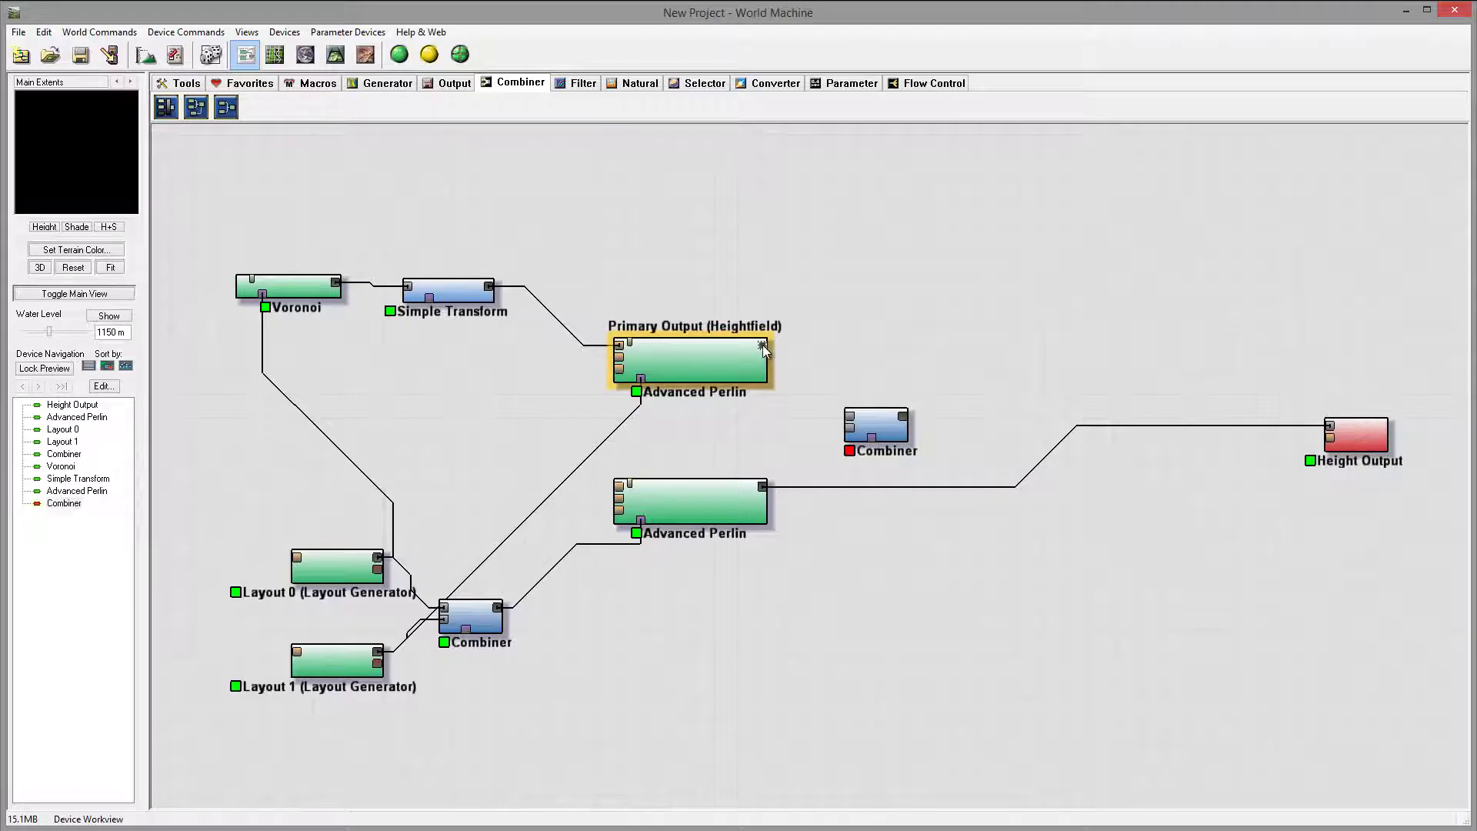
{"action": "left_click_drag", "start_coordinate": [764, 347], "coordinate": [850, 416]}
{"action": "left_click_drag", "start_coordinate": [764, 487], "coordinate": [849, 428]}
{"action": "left_click", "coordinate": [905, 419]}
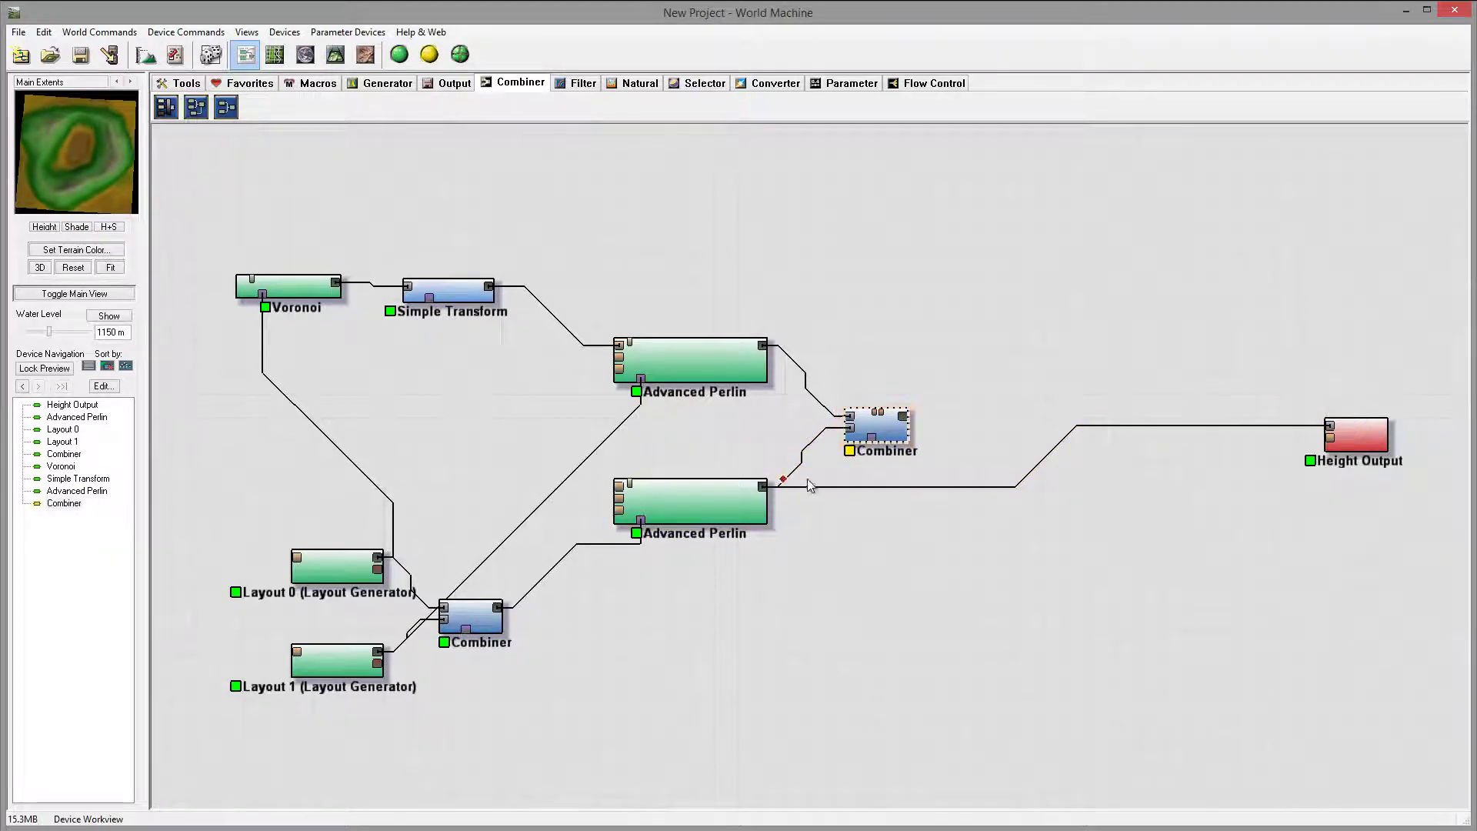
{"action": "left_click_drag", "start_coordinate": [764, 487], "coordinate": [892, 446]}
Set the Combiner to Add at 1.0 strength and wire the lower Advanced Perlin into its mask
{"action": "double_click", "coordinate": [893, 437]}
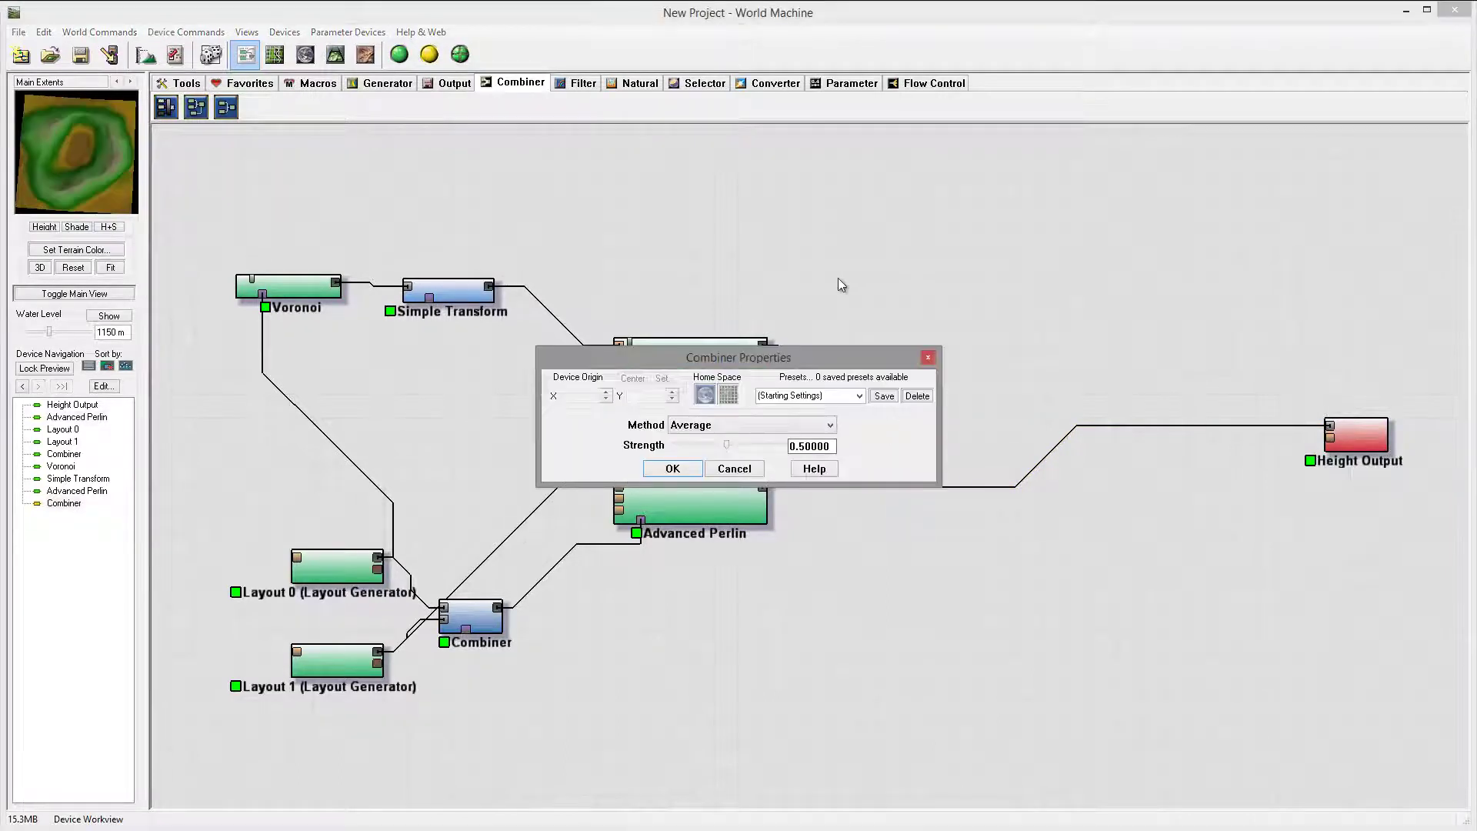
{"action": "left_click_drag", "start_coordinate": [907, 371], "coordinate": [958, 241]}
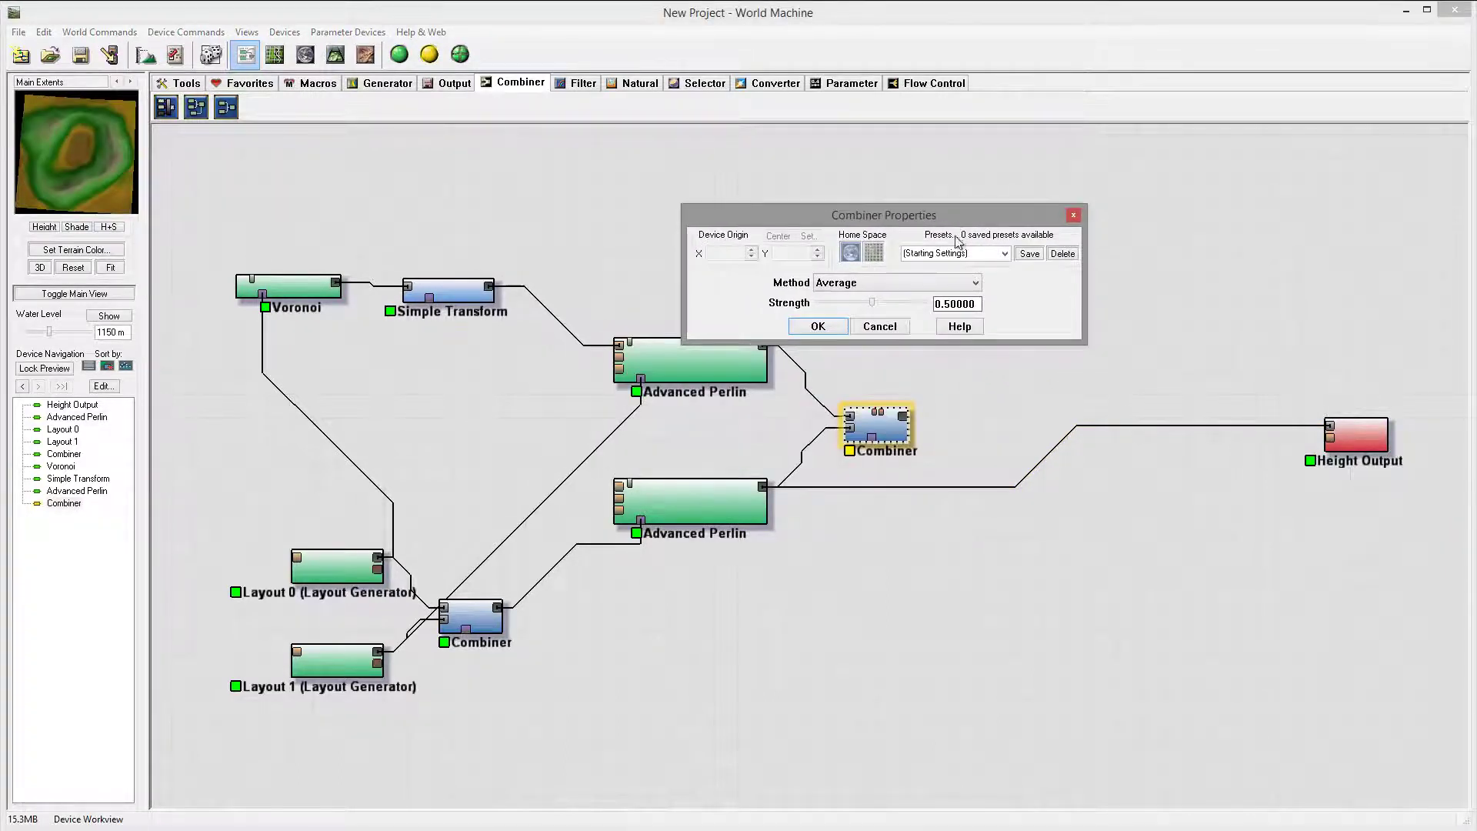
{"action": "left_click", "coordinate": [960, 282]}
{"action": "left_click", "coordinate": [861, 307]}
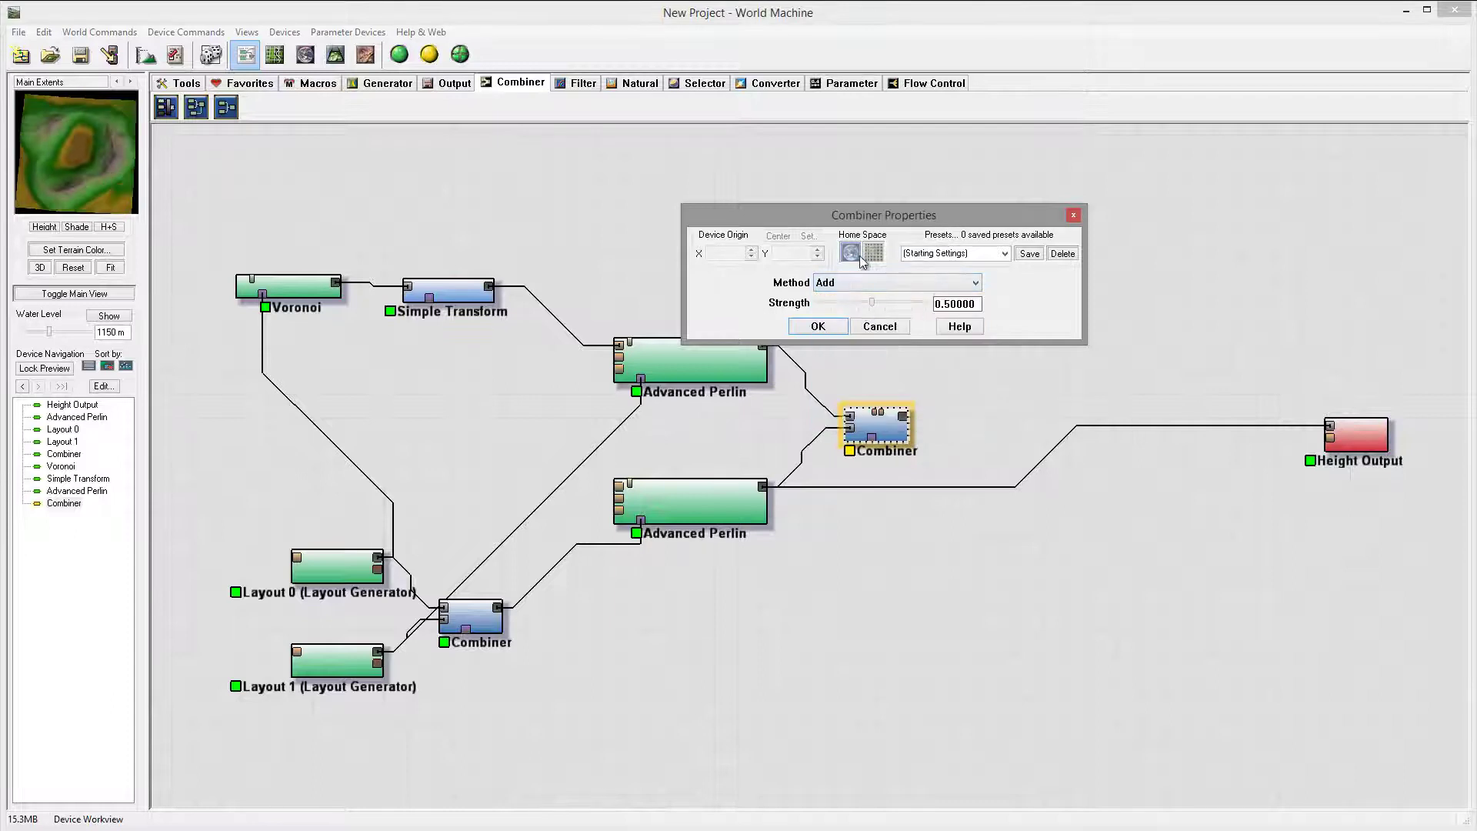
{"action": "left_click_drag", "start_coordinate": [874, 310], "coordinate": [990, 308]}
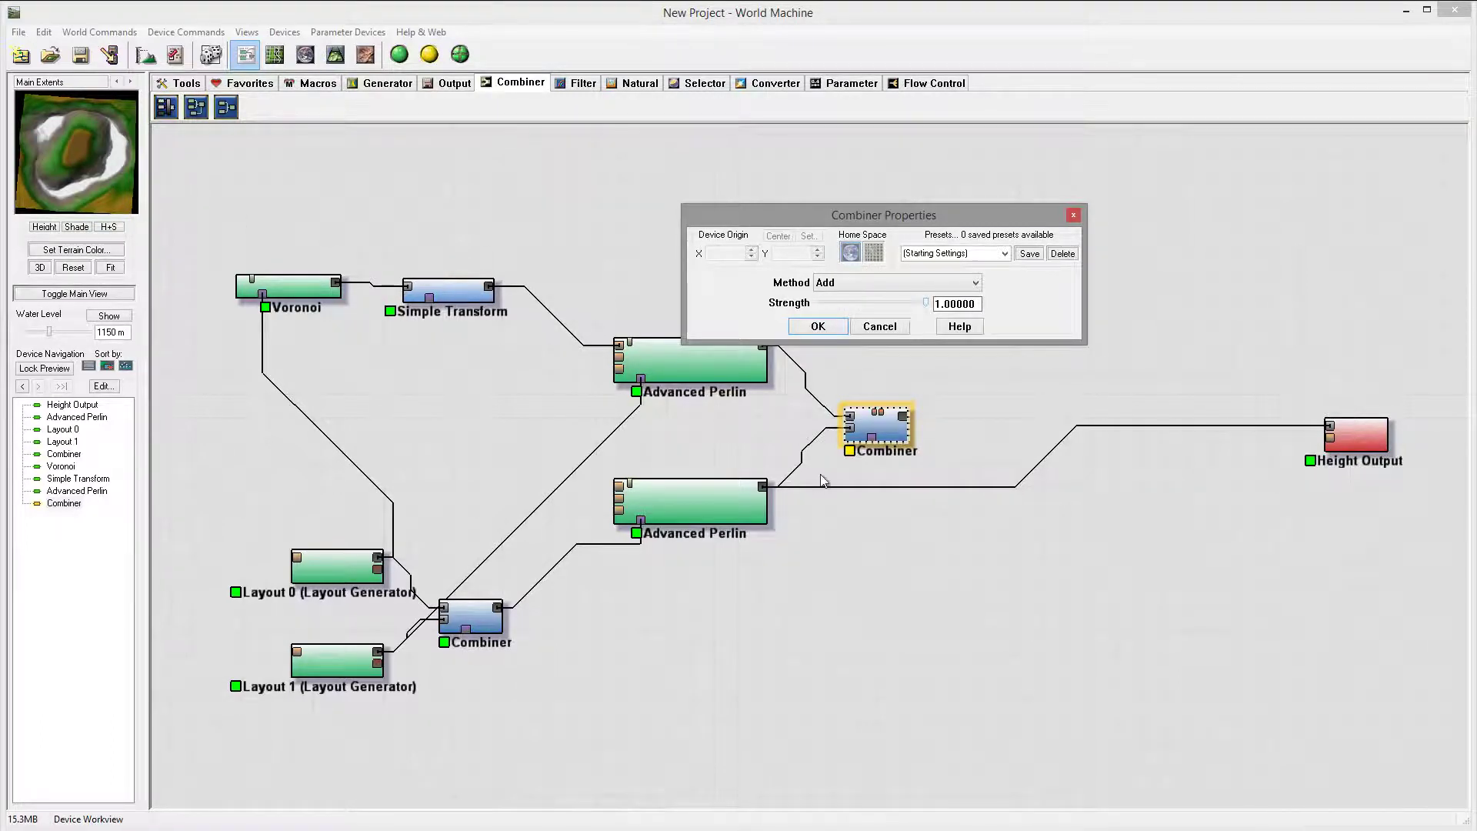
{"action": "left_click", "coordinate": [819, 327]}
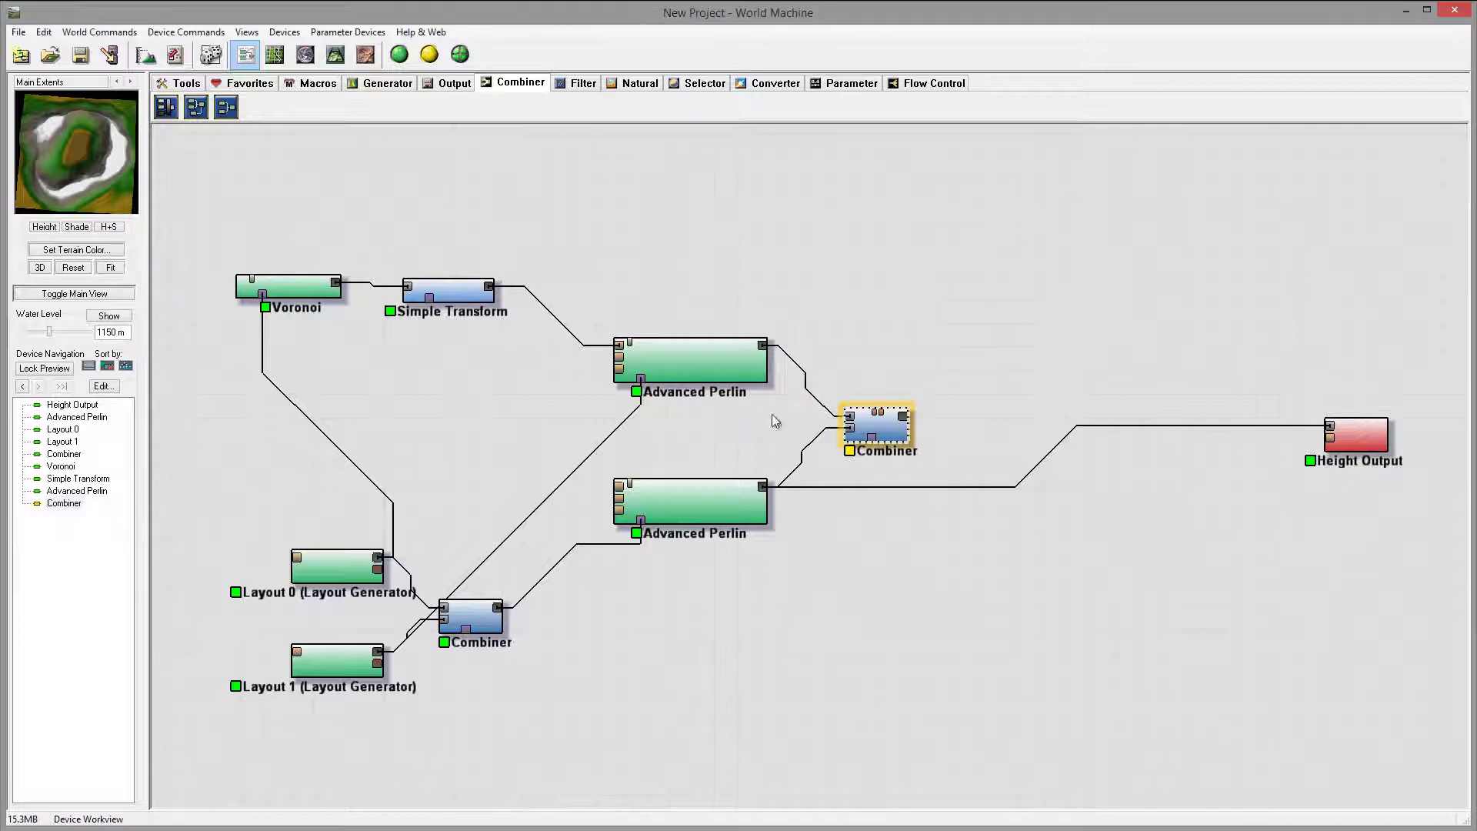
{"action": "left_click_drag", "start_coordinate": [762, 486], "coordinate": [874, 446]}
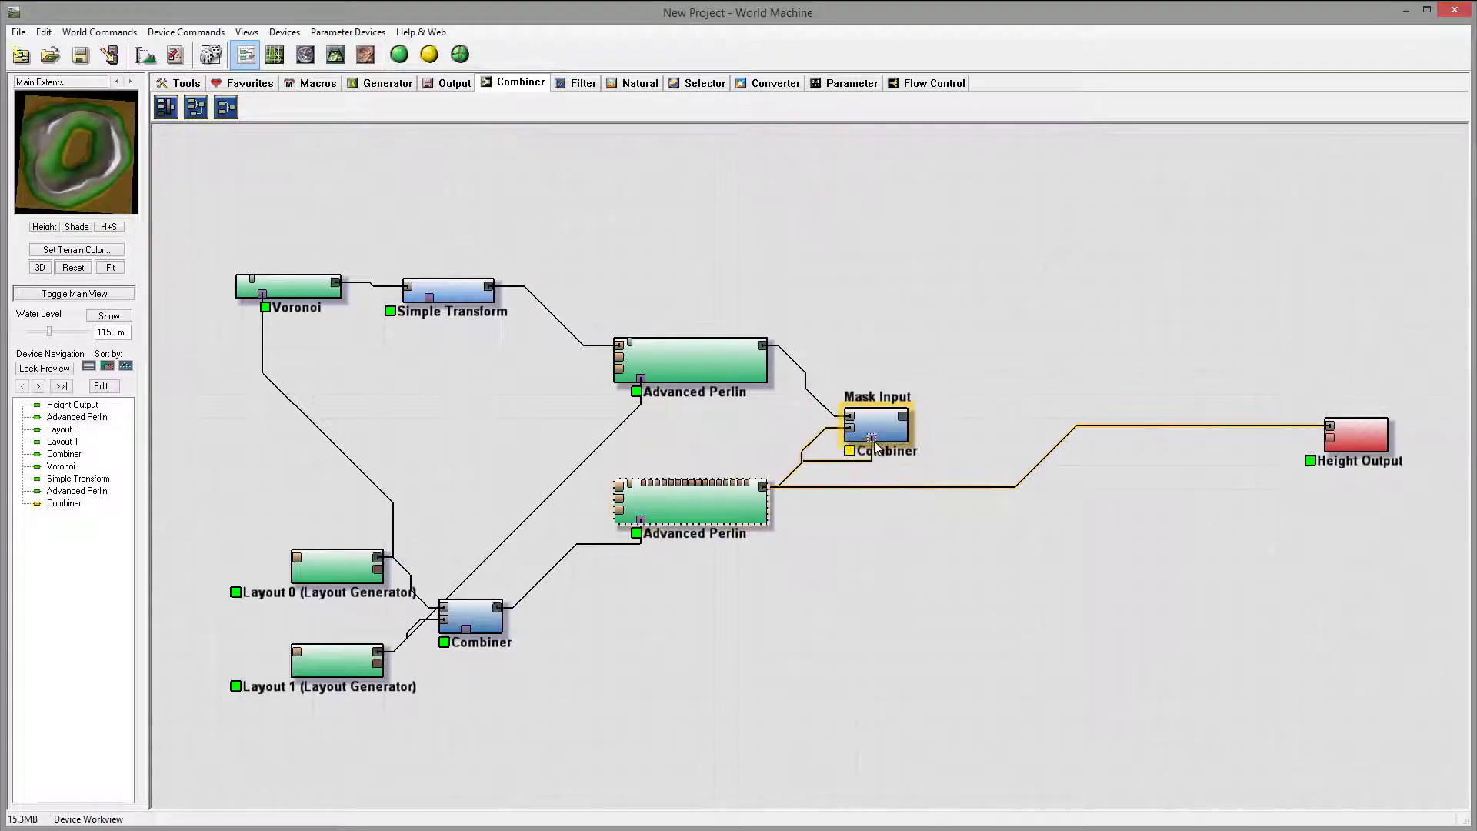
{"action": "left_click", "coordinate": [874, 434]}
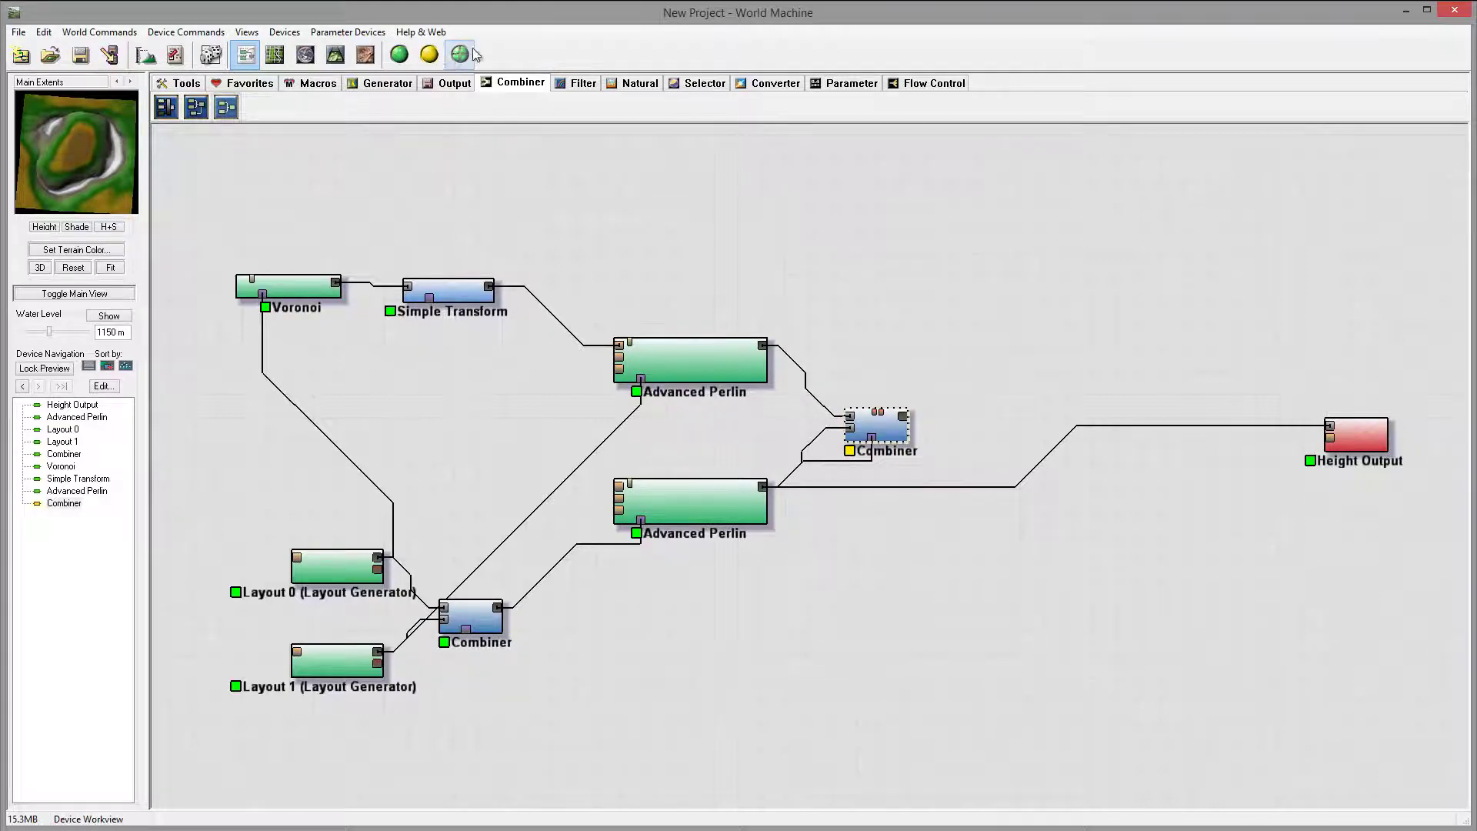
Build at full detail and orbit around the pitted crater rim from above and the side
{"action": "left_click", "coordinate": [335, 53]}
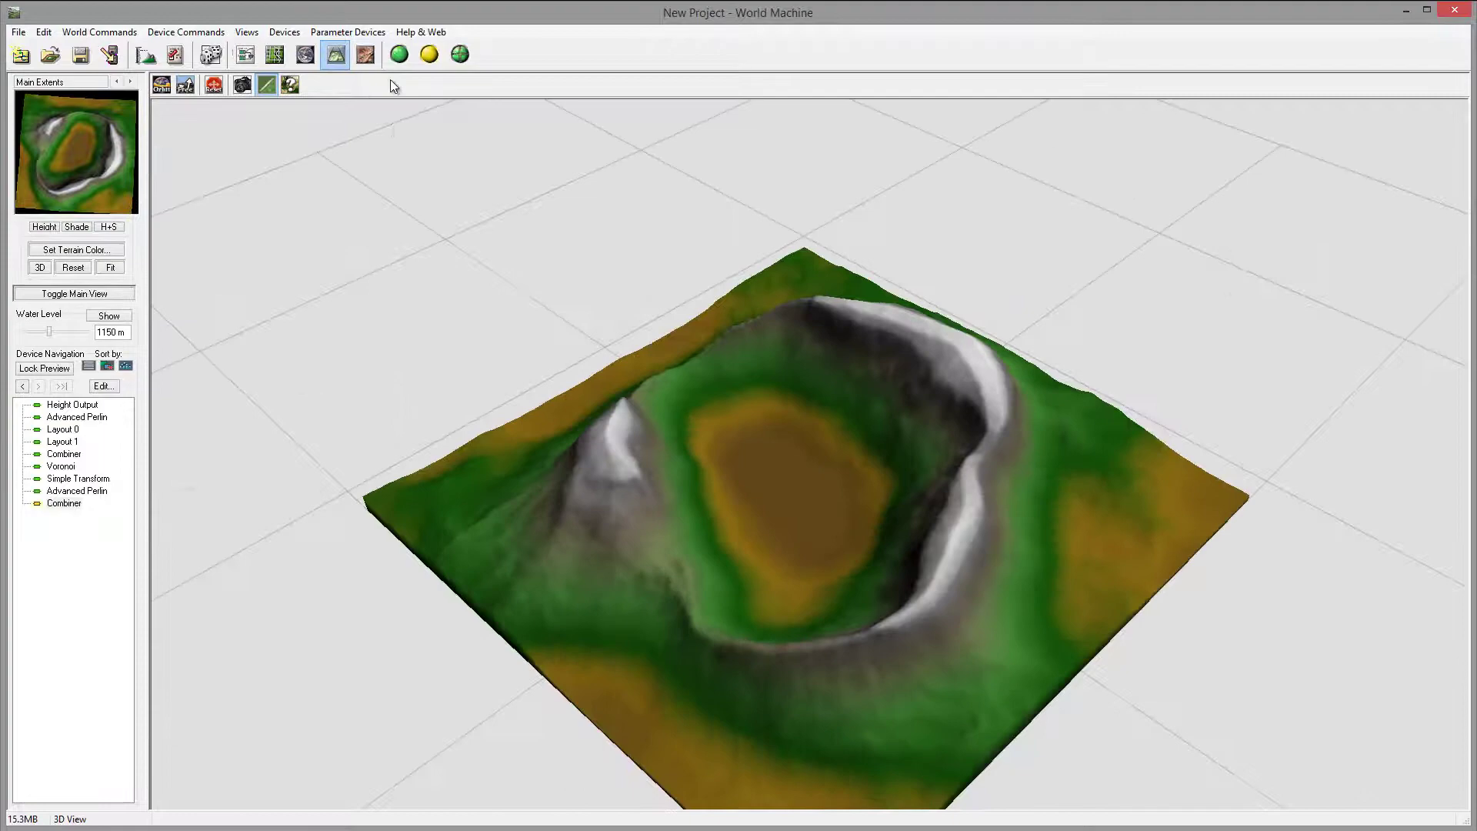
{"action": "left_click", "coordinate": [397, 57]}
{"action": "left_click_drag", "start_coordinate": [860, 450], "coordinate": [877, 324]}
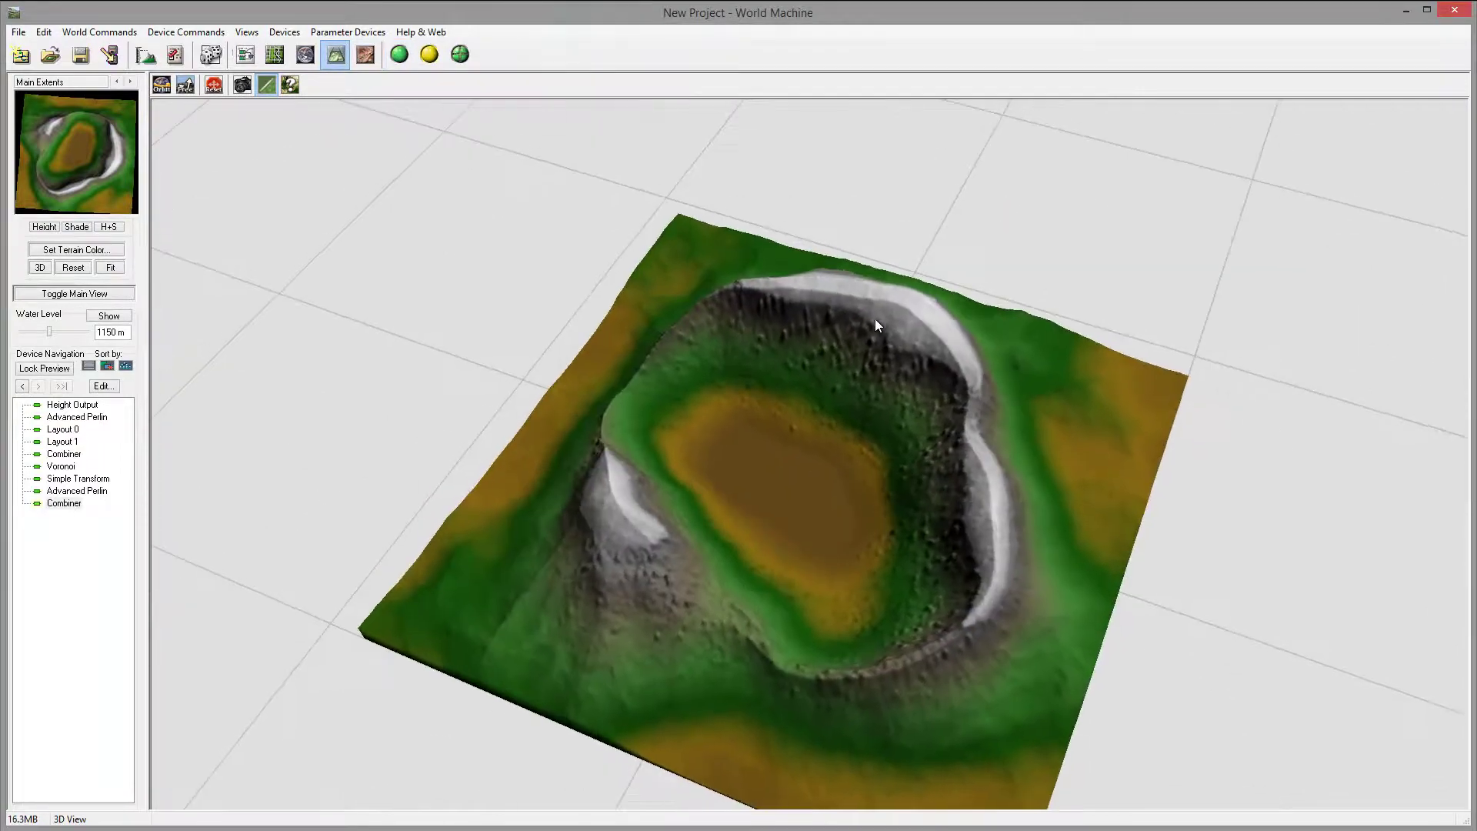
{"action": "left_click_drag", "start_coordinate": [859, 436], "coordinate": [615, 525]}
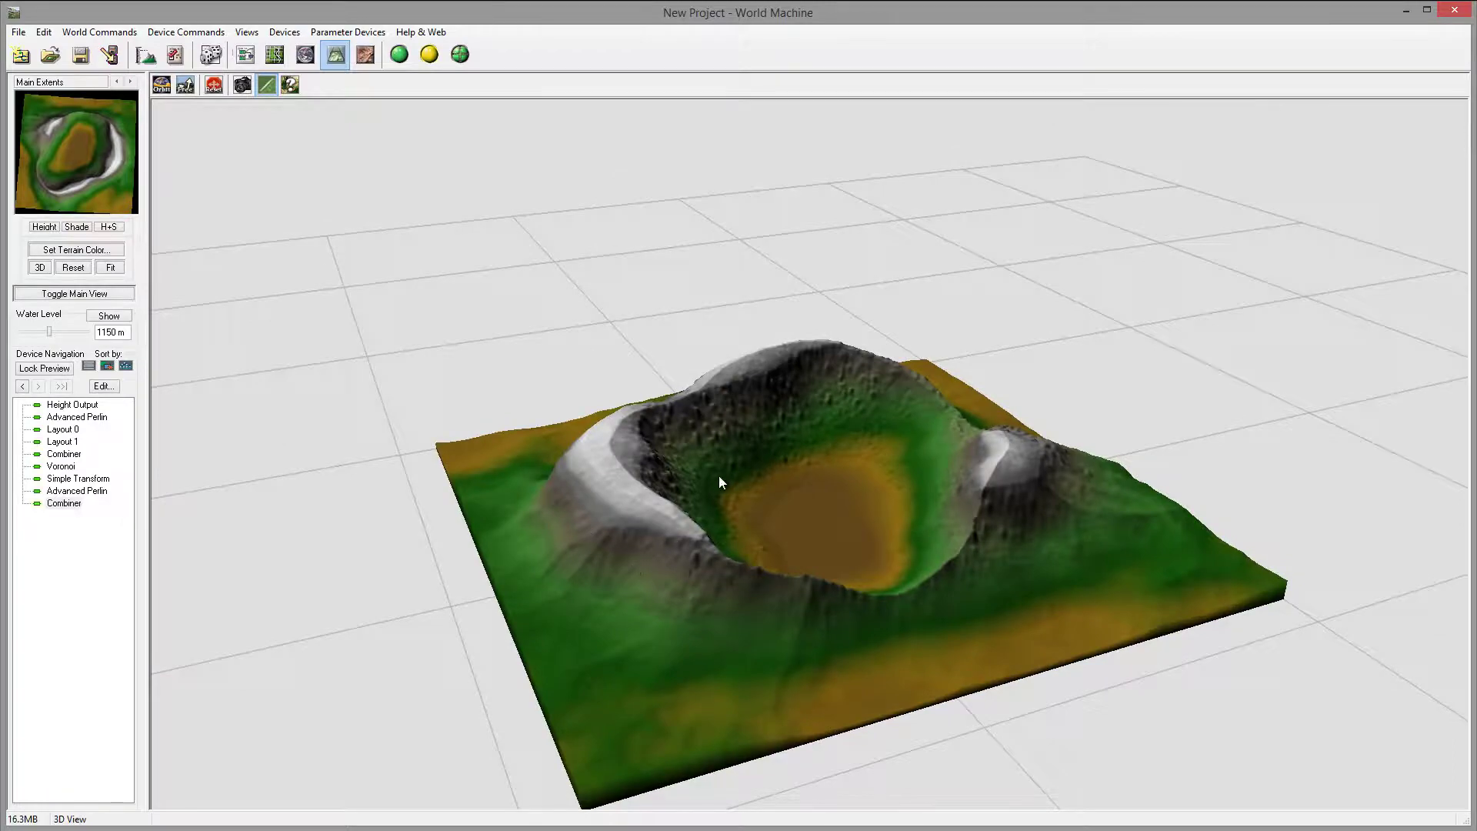
{"action": "left_click_drag", "start_coordinate": [721, 482], "coordinate": [378, 103]}
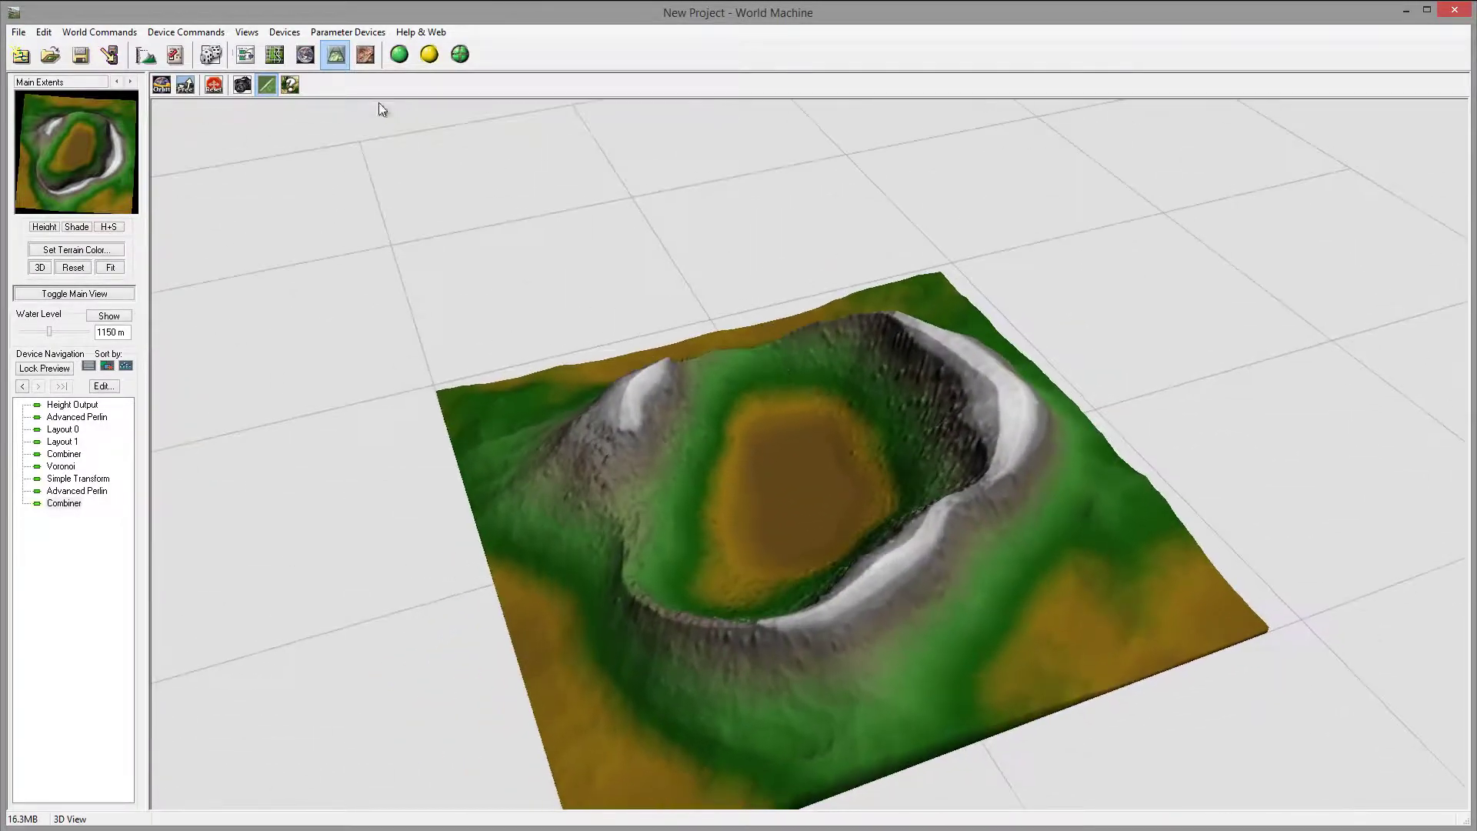
{"action": "left_click", "coordinate": [246, 54]}
Pan the graph and move Height Output aside to make room right of the Combiner
{"action": "left_click_drag", "start_coordinate": [952, 428], "coordinate": [646, 362]}
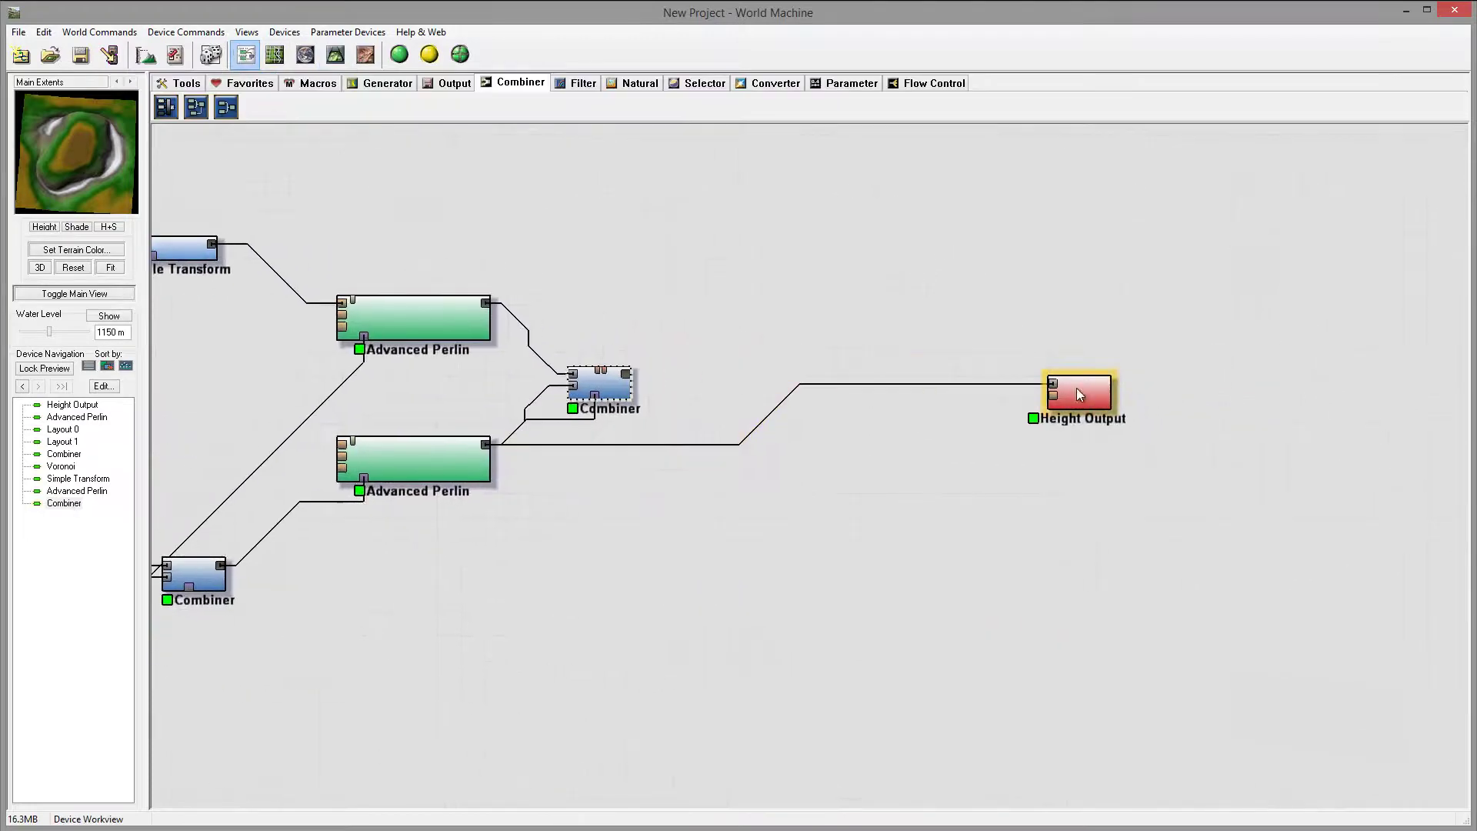
{"action": "left_click_drag", "start_coordinate": [1080, 395], "coordinate": [1360, 514]}
{"action": "mouse_move", "coordinate": [616, 379]}
{"action": "left_mouse_down"}
{"action": "mouse_move", "coordinate": [673, 348]}
{"action": "mouse_move", "coordinate": [625, 369]}
{"action": "left_mouse_up"}
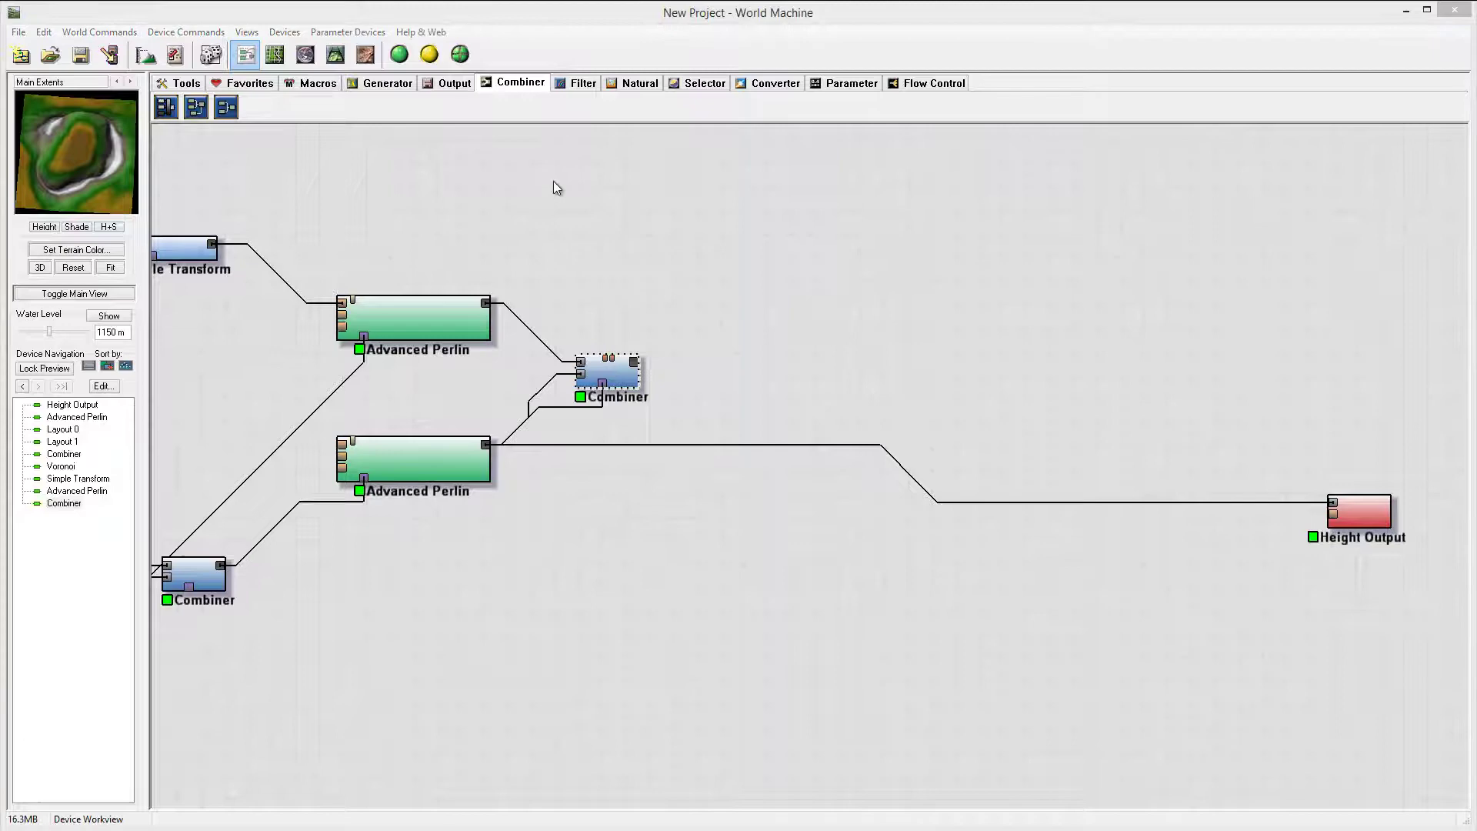
Place an Erosion device right of the Combiner and wire the Combiner's output into it
{"action": "left_click", "coordinate": [638, 84]}
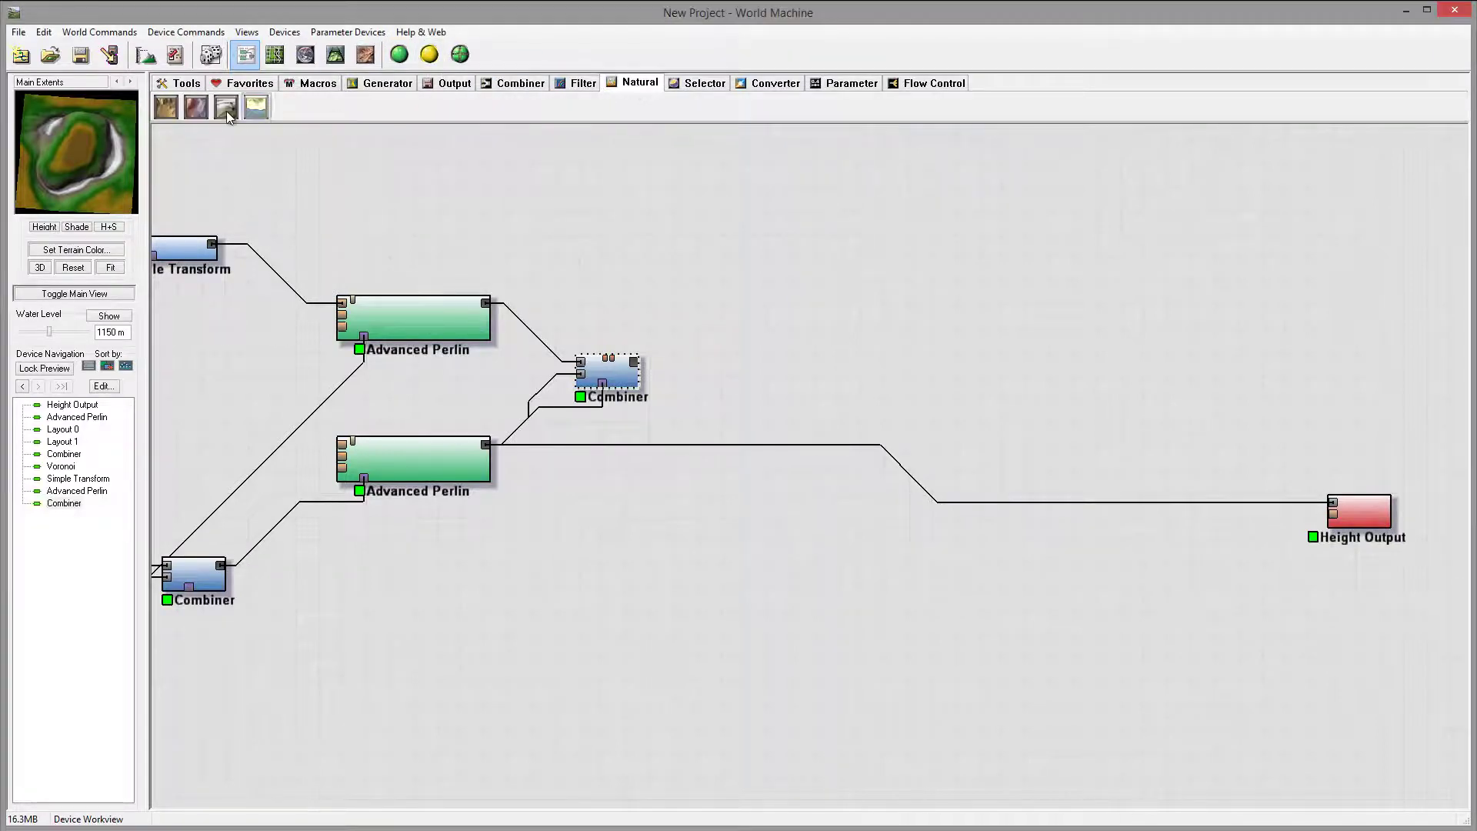
{"action": "left_click", "coordinate": [167, 107]}
{"action": "left_click", "coordinate": [827, 371]}
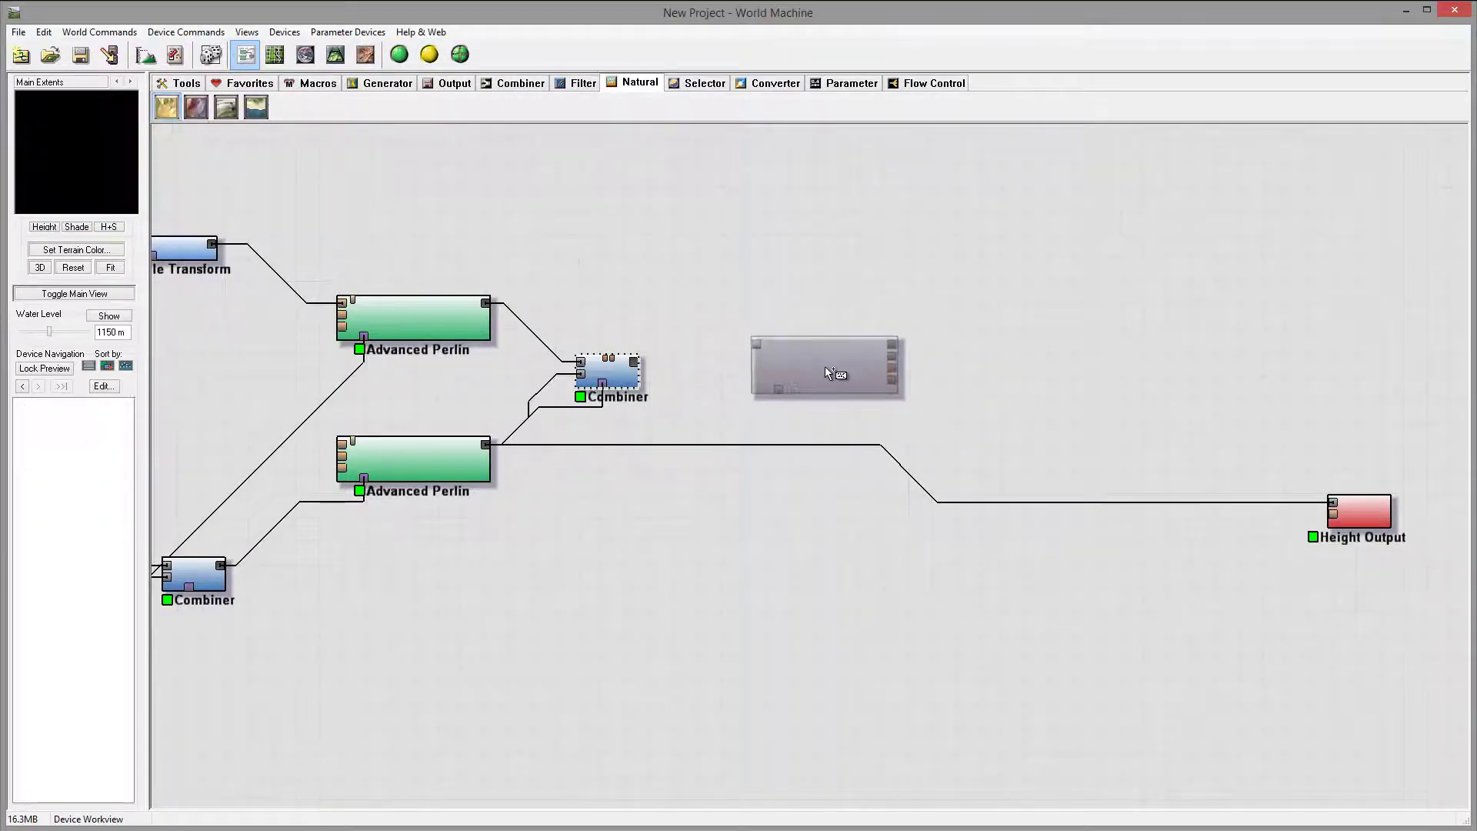
{"action": "left_click_drag", "start_coordinate": [634, 362], "coordinate": [756, 345]}
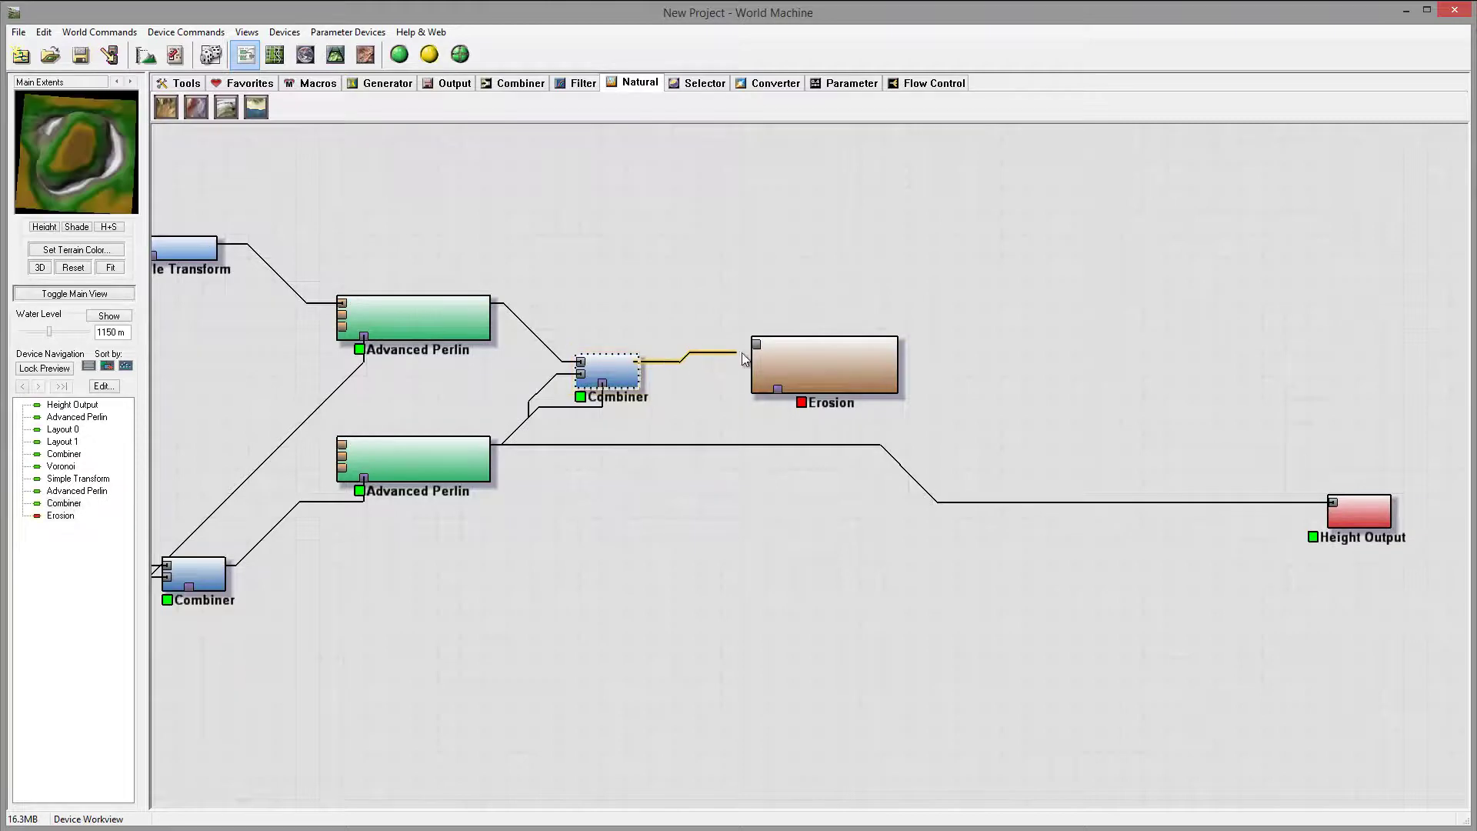
{"action": "left_click", "coordinate": [831, 371]}
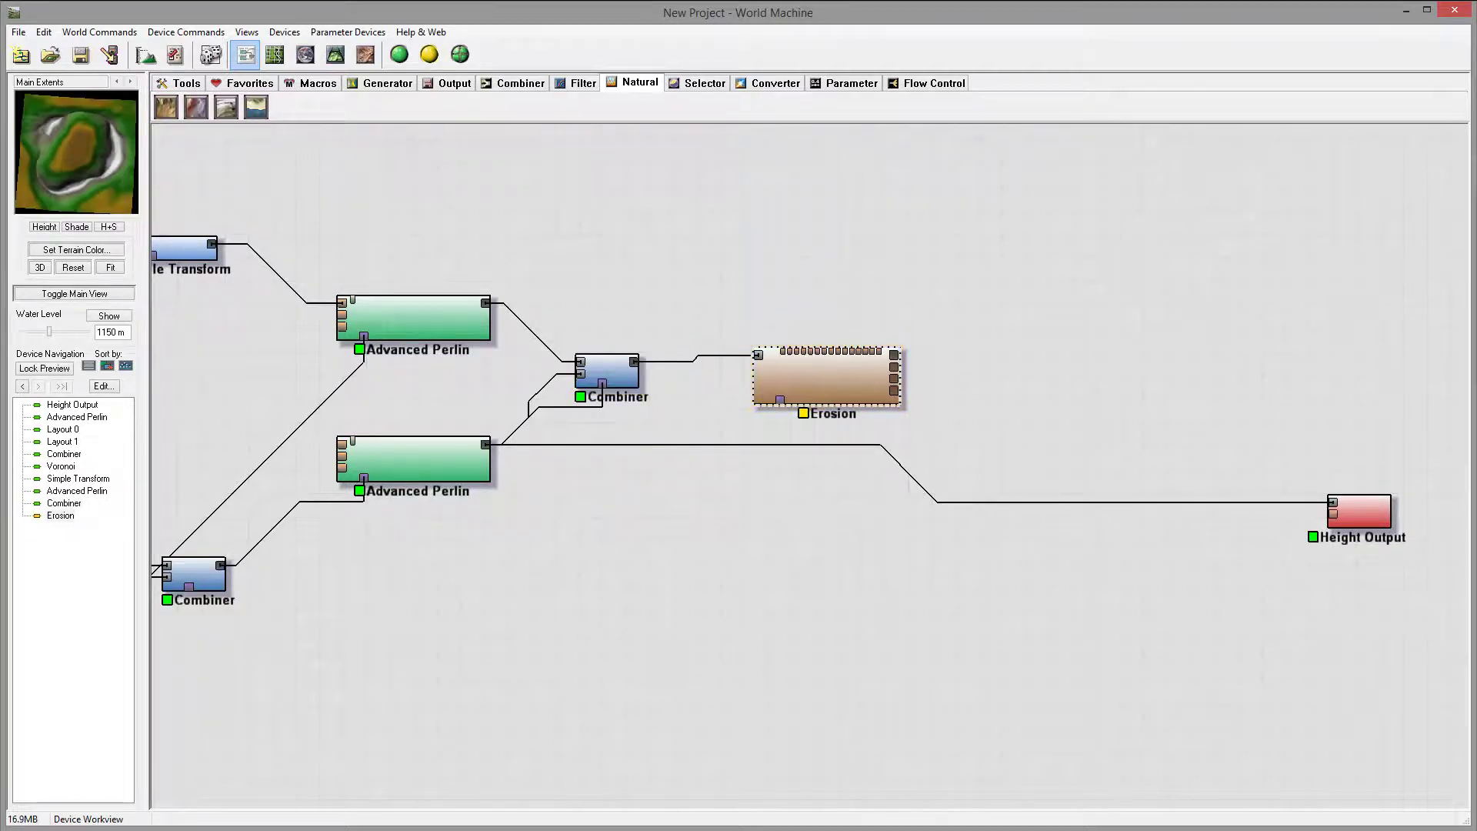
Switch the Erosion device's method to Channeled Erosion
{"action": "double_click", "coordinate": [837, 376]}
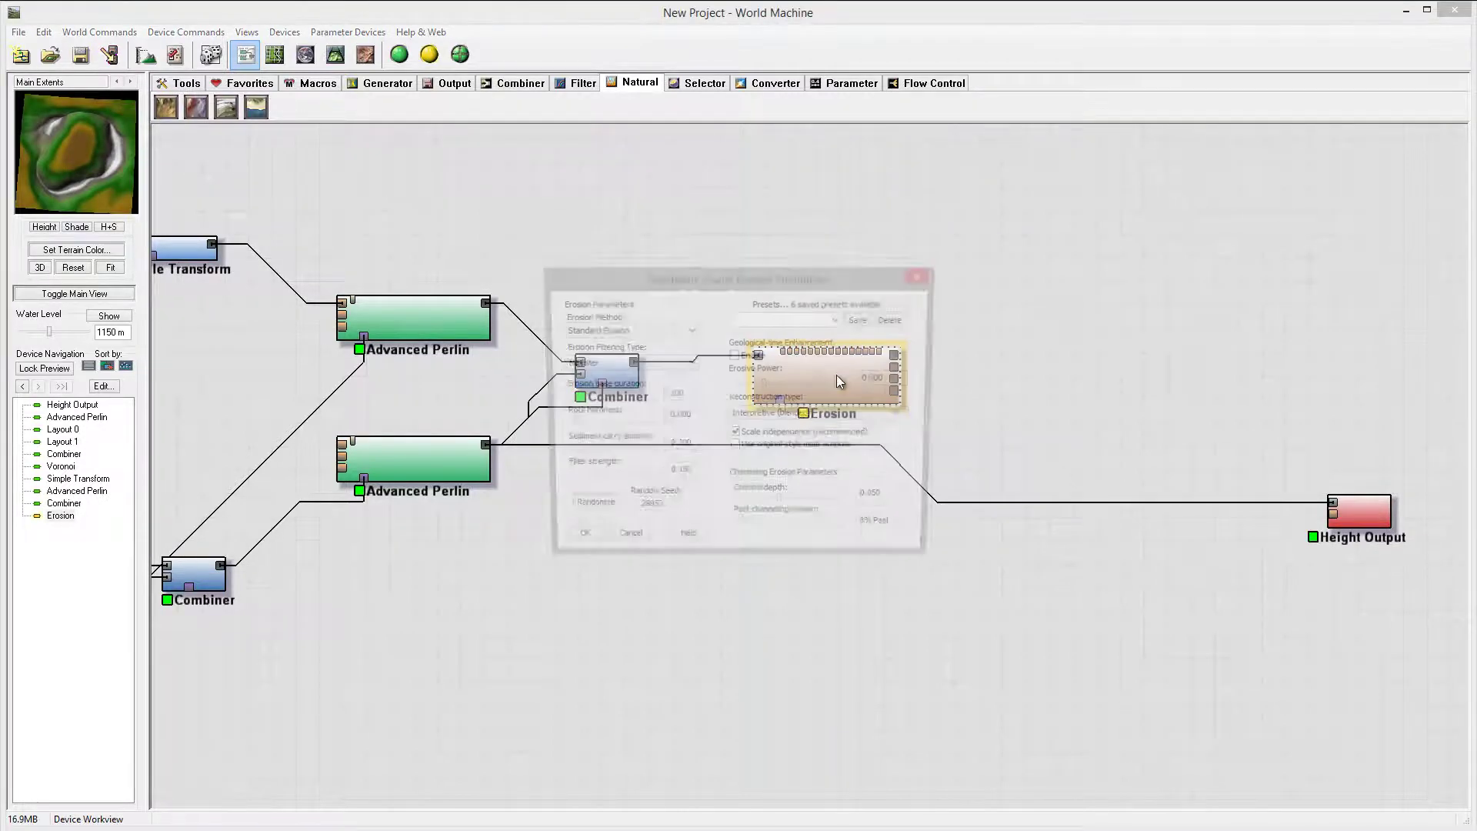
{"action": "left_click_drag", "start_coordinate": [1004, 266], "coordinate": [1134, 155]}
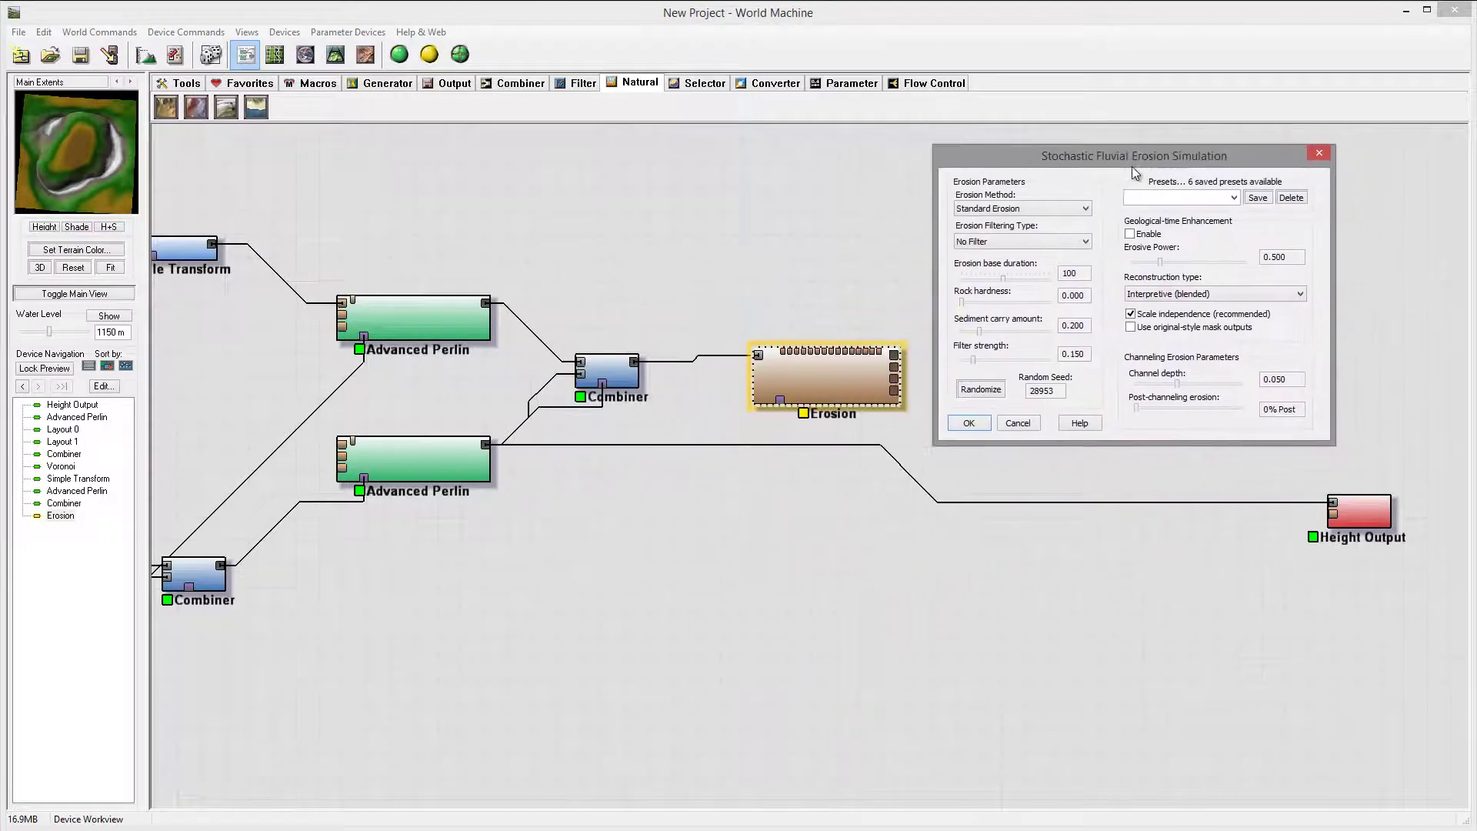
{"action": "left_click", "coordinate": [1015, 209]}
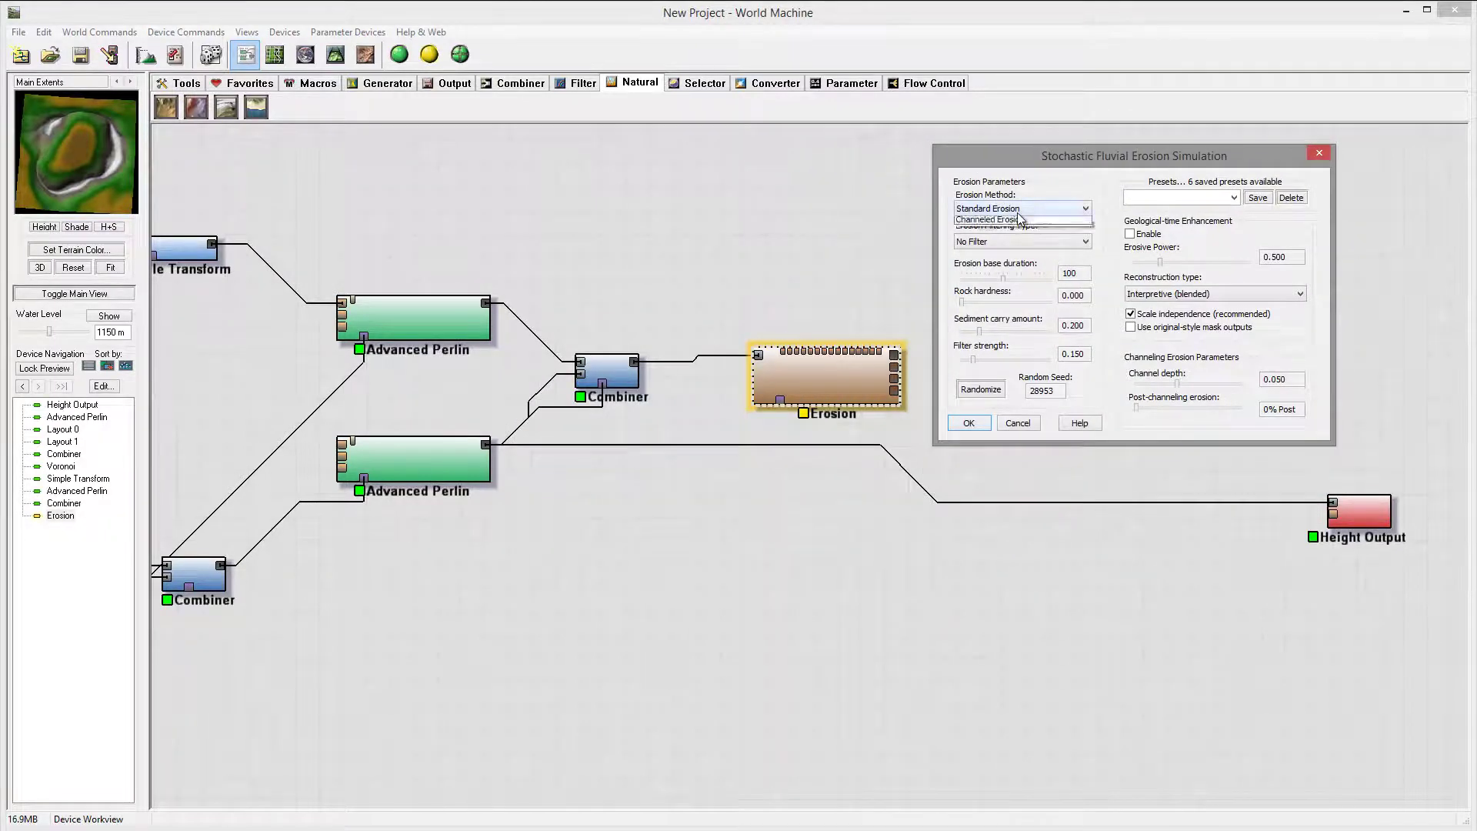
{"action": "left_click", "coordinate": [1017, 233]}
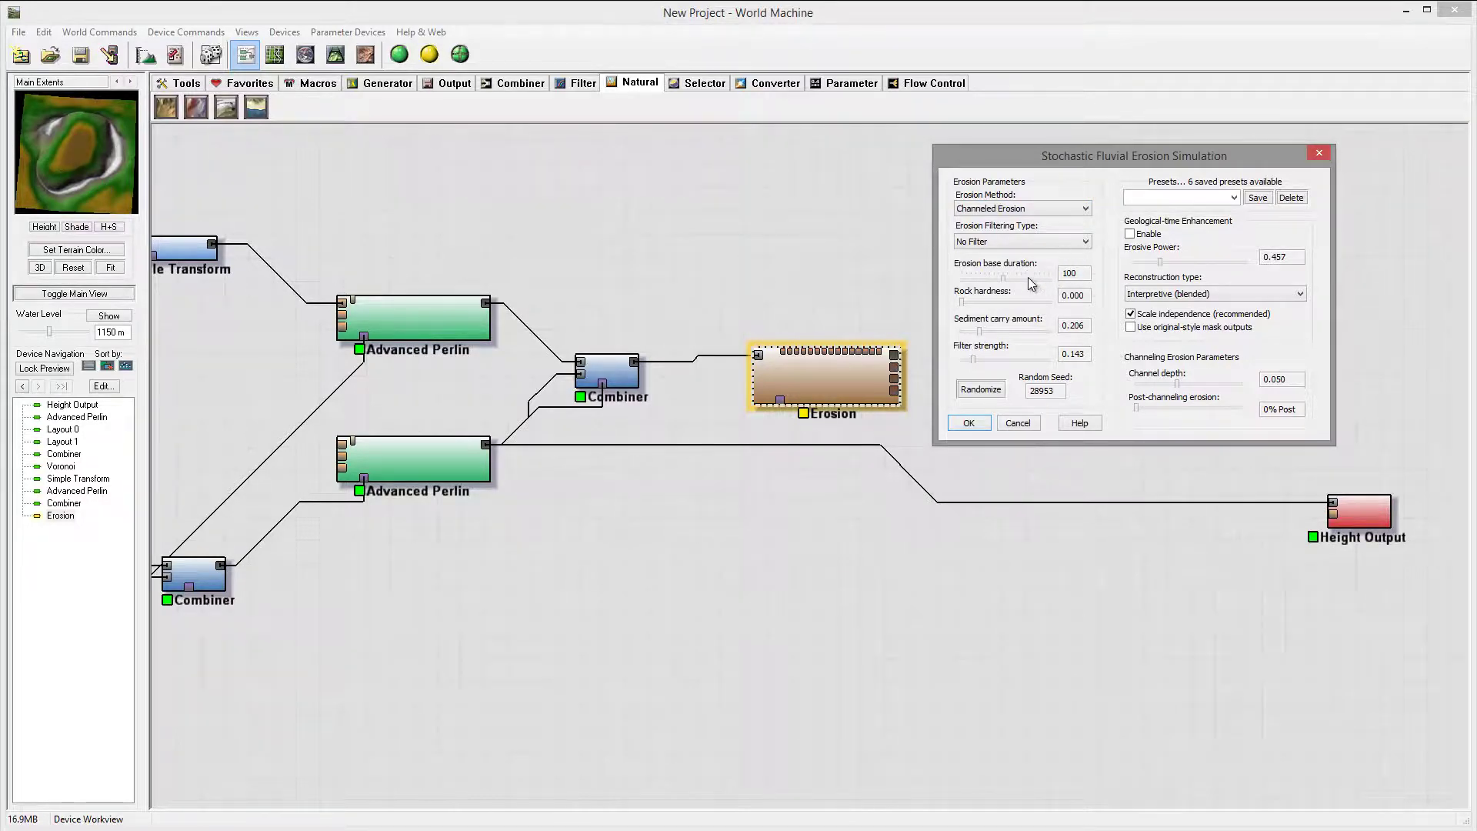
Set base duration 150, hardness and sediment carry 0.333, erosive power 0.878, with geological-time enhancement enabled
{"action": "left_click_drag", "start_coordinate": [1003, 280], "coordinate": [1015, 281]}
{"action": "left_click_drag", "start_coordinate": [962, 302], "coordinate": [992, 305]}
{"action": "left_click_drag", "start_coordinate": [979, 331], "coordinate": [991, 331]}
{"action": "left_click_drag", "start_coordinate": [1162, 264], "coordinate": [1190, 262]}
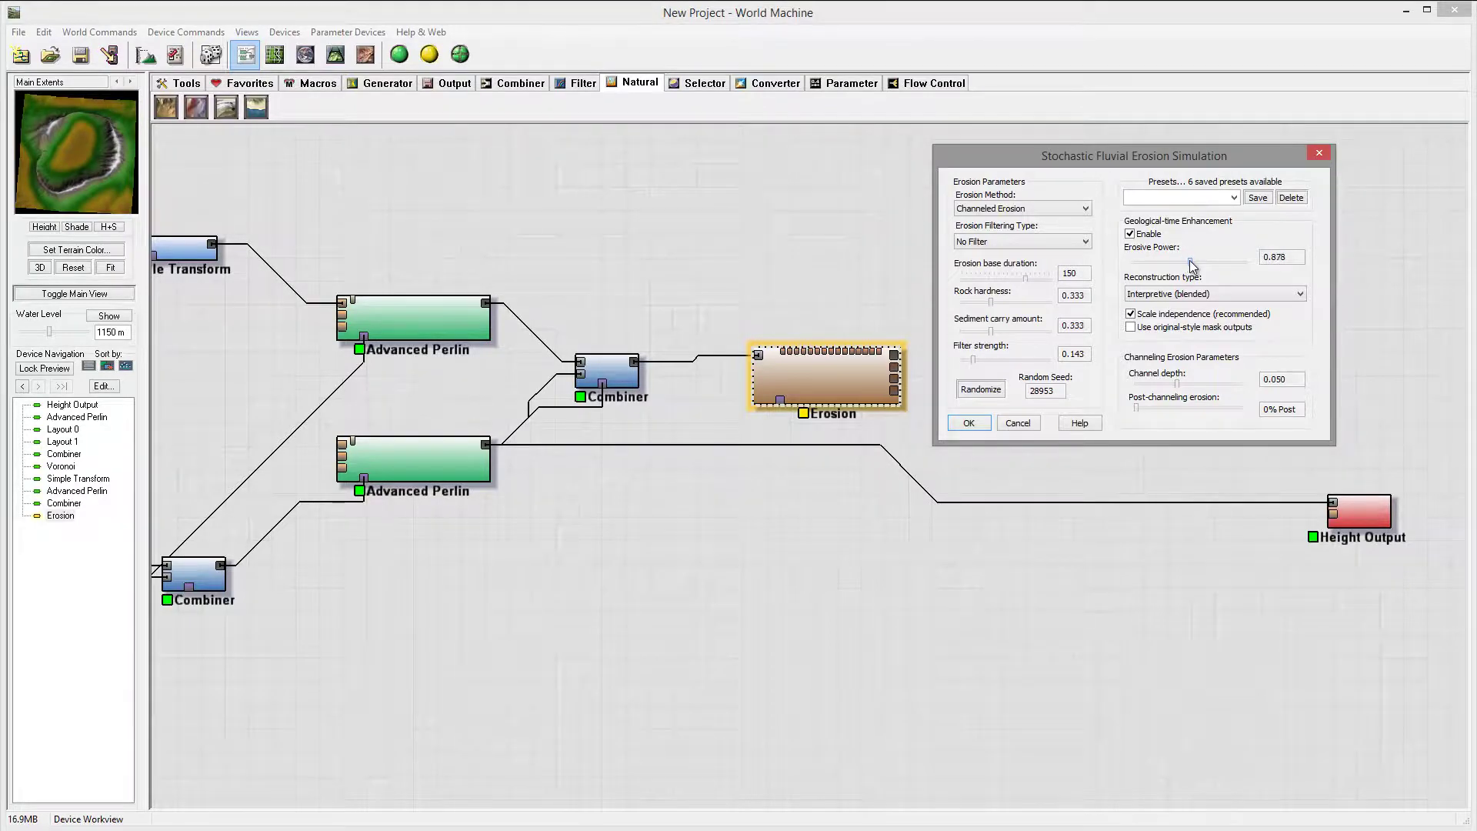
{"action": "left_click", "coordinate": [969, 423]}
Preview the eroded crater in 3D from several angles, including a low side view, then return to the device graph
{"action": "left_click", "coordinate": [335, 54]}
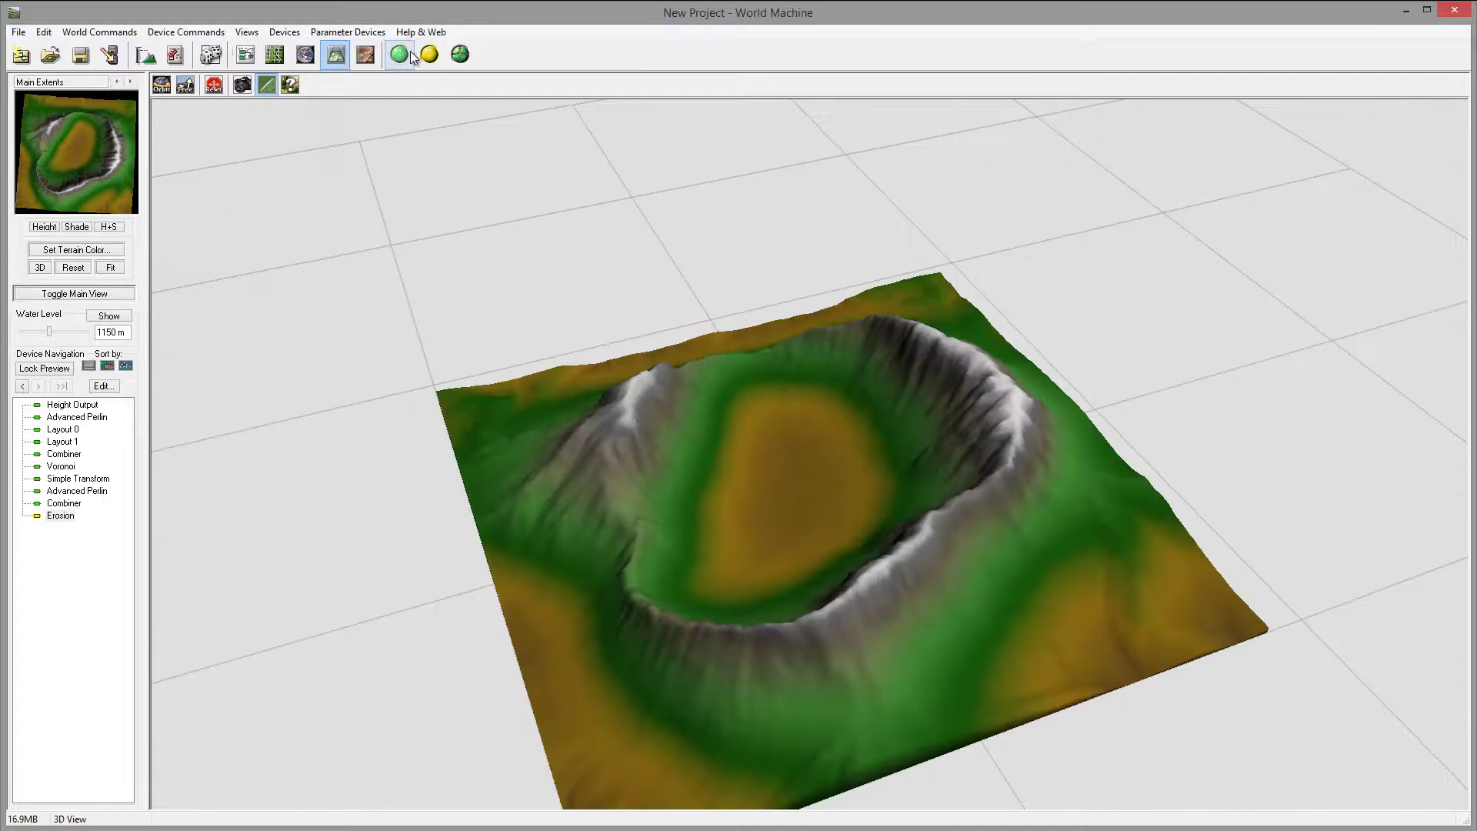
{"action": "left_click_drag", "start_coordinate": [689, 441], "coordinate": [872, 423]}
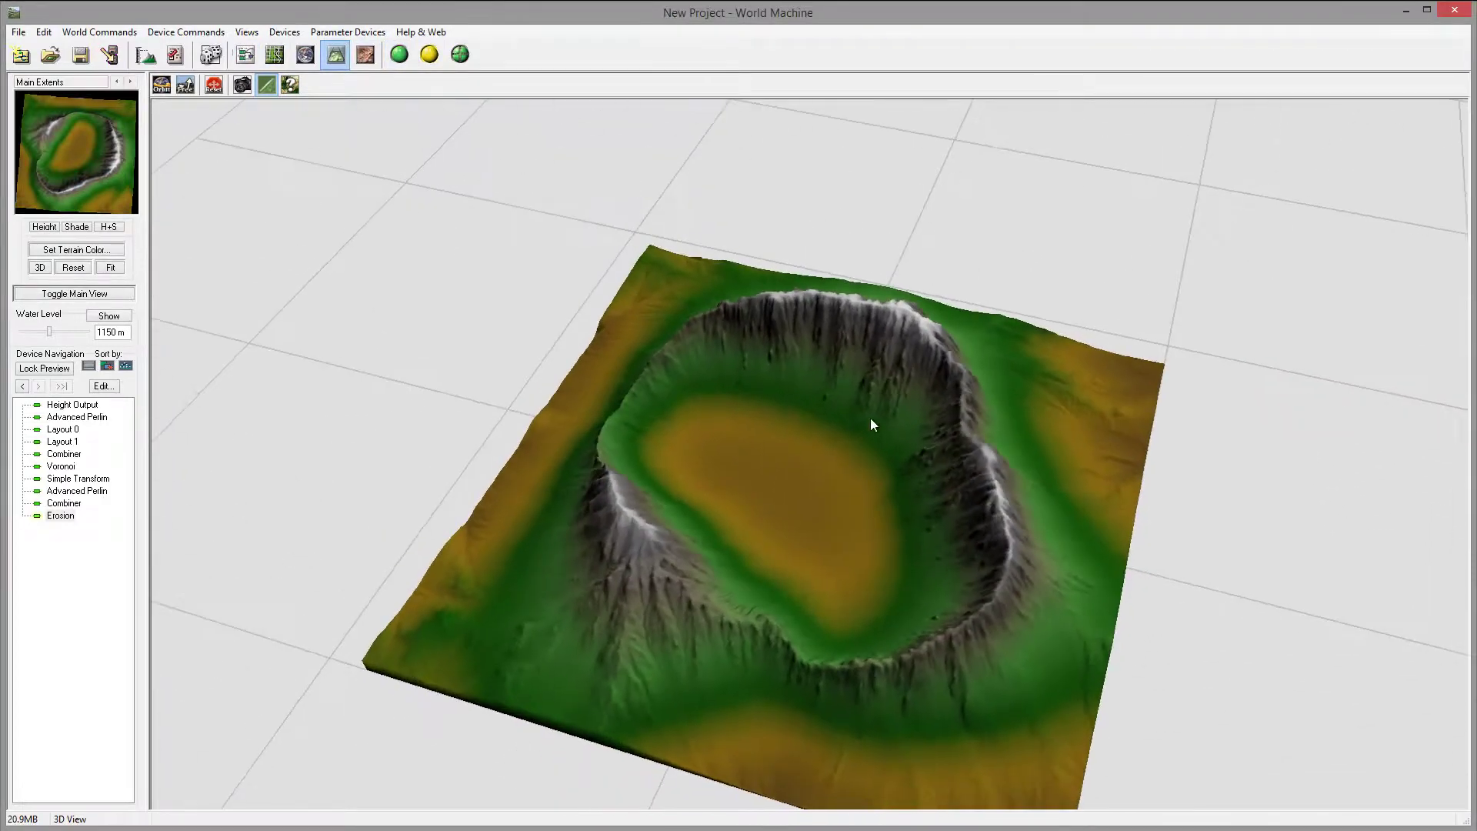
{"action": "left_click_drag", "start_coordinate": [922, 526], "coordinate": [731, 428]}
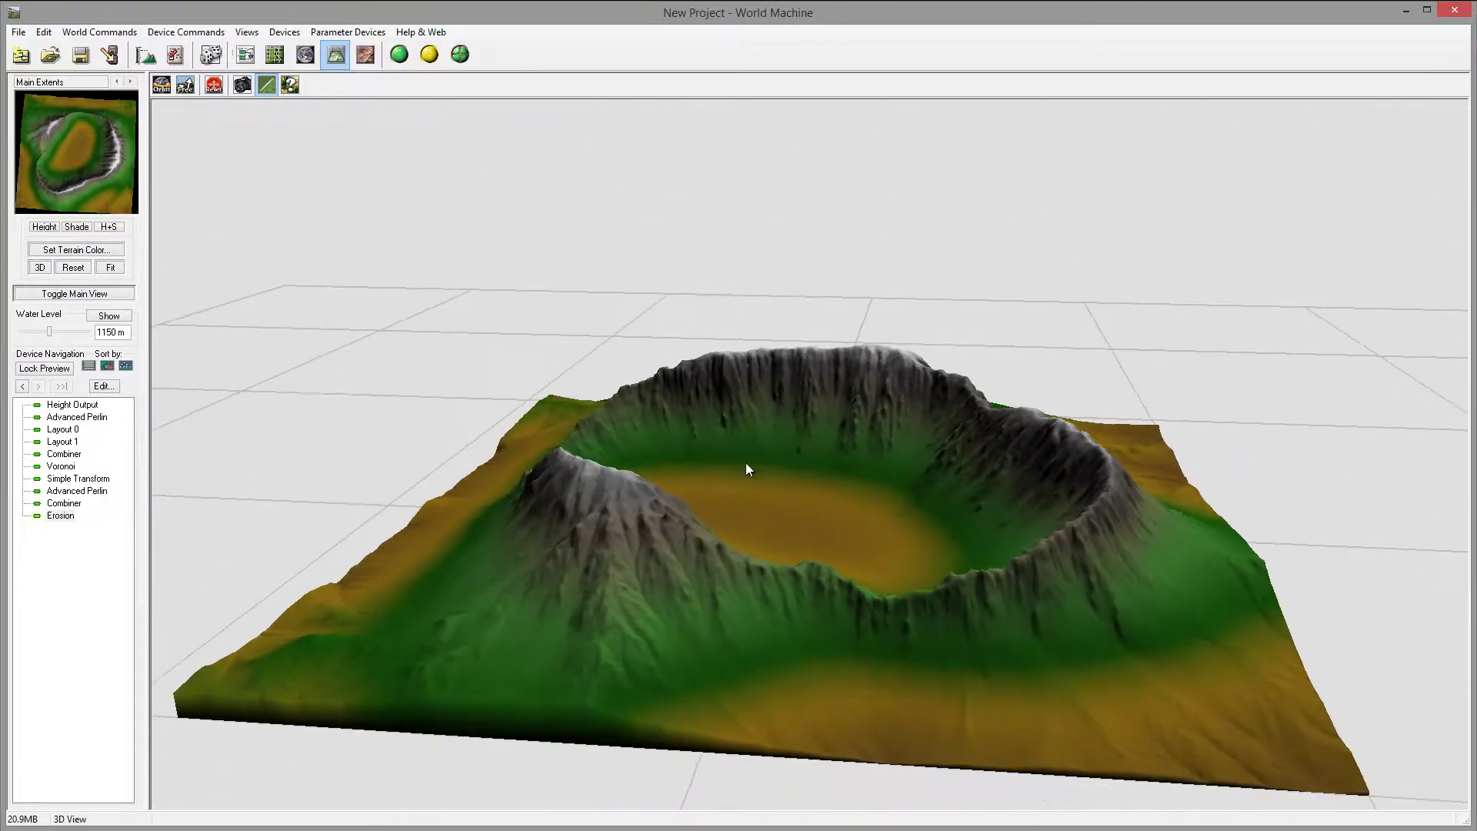
{"action": "left_click_drag", "start_coordinate": [497, 640], "coordinate": [979, 419]}
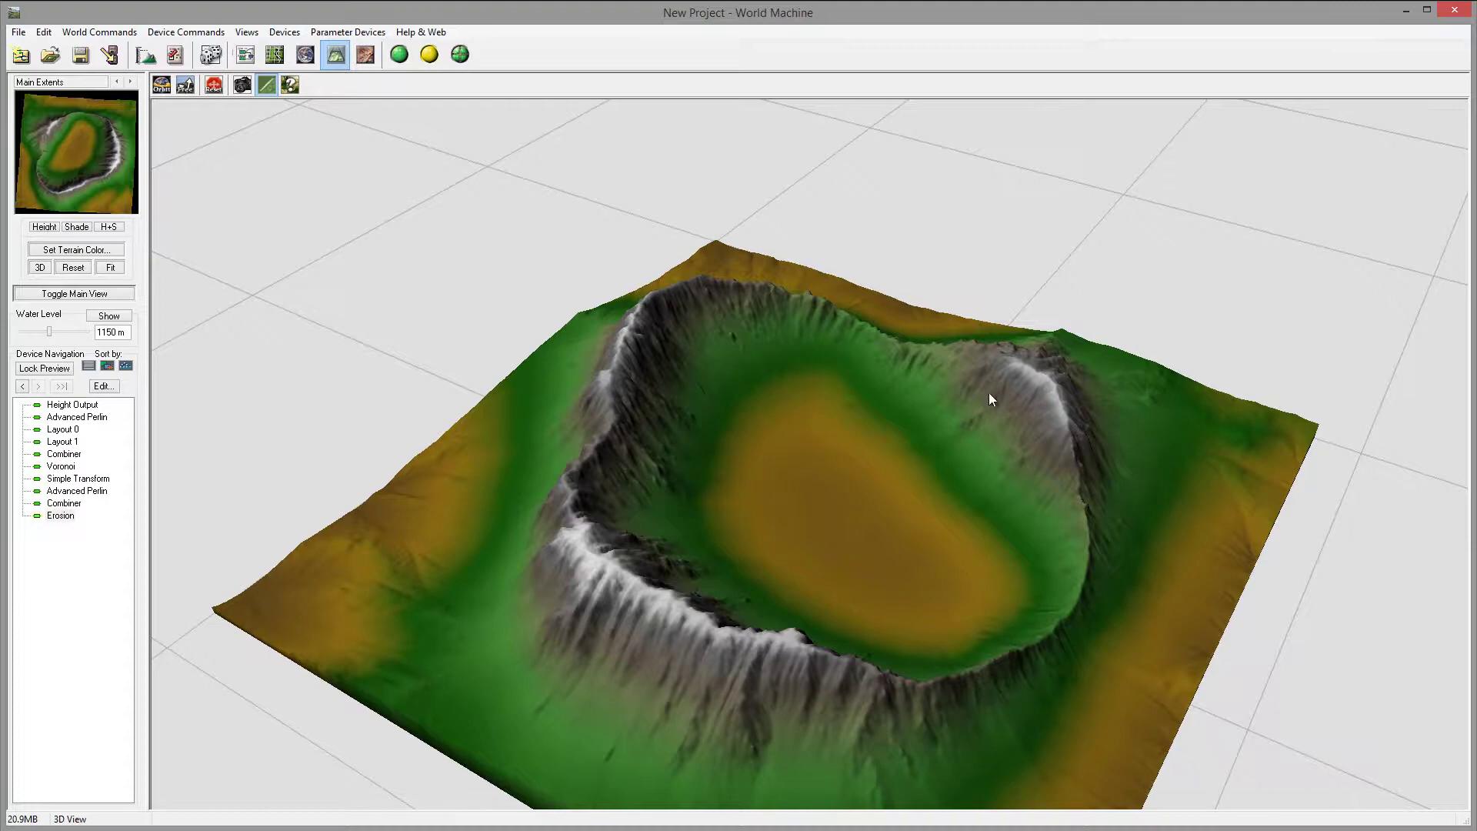
{"action": "left_click_drag", "start_coordinate": [963, 342], "coordinate": [1027, 448]}
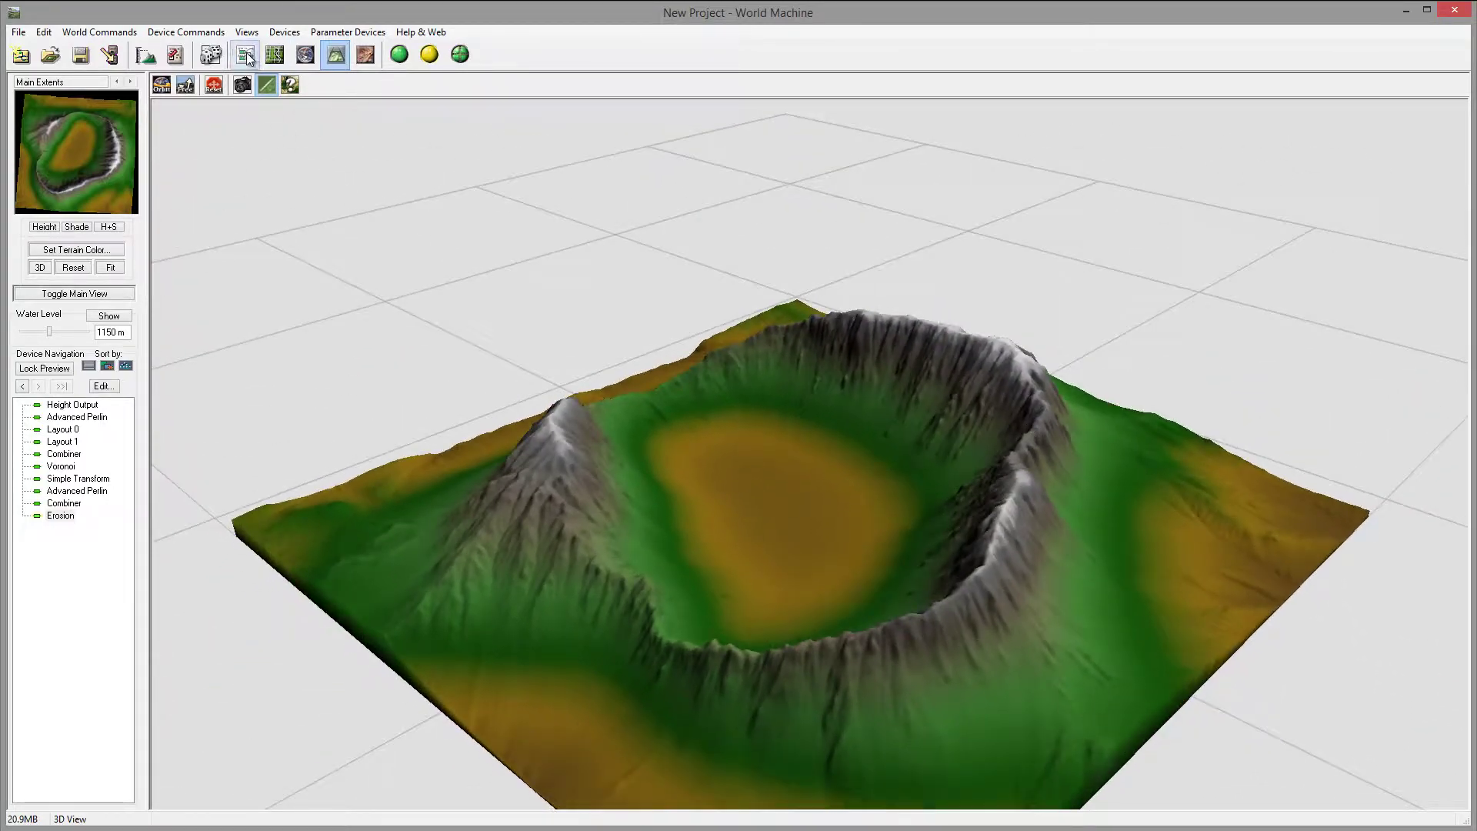
{"action": "left_click", "coordinate": [246, 54]}
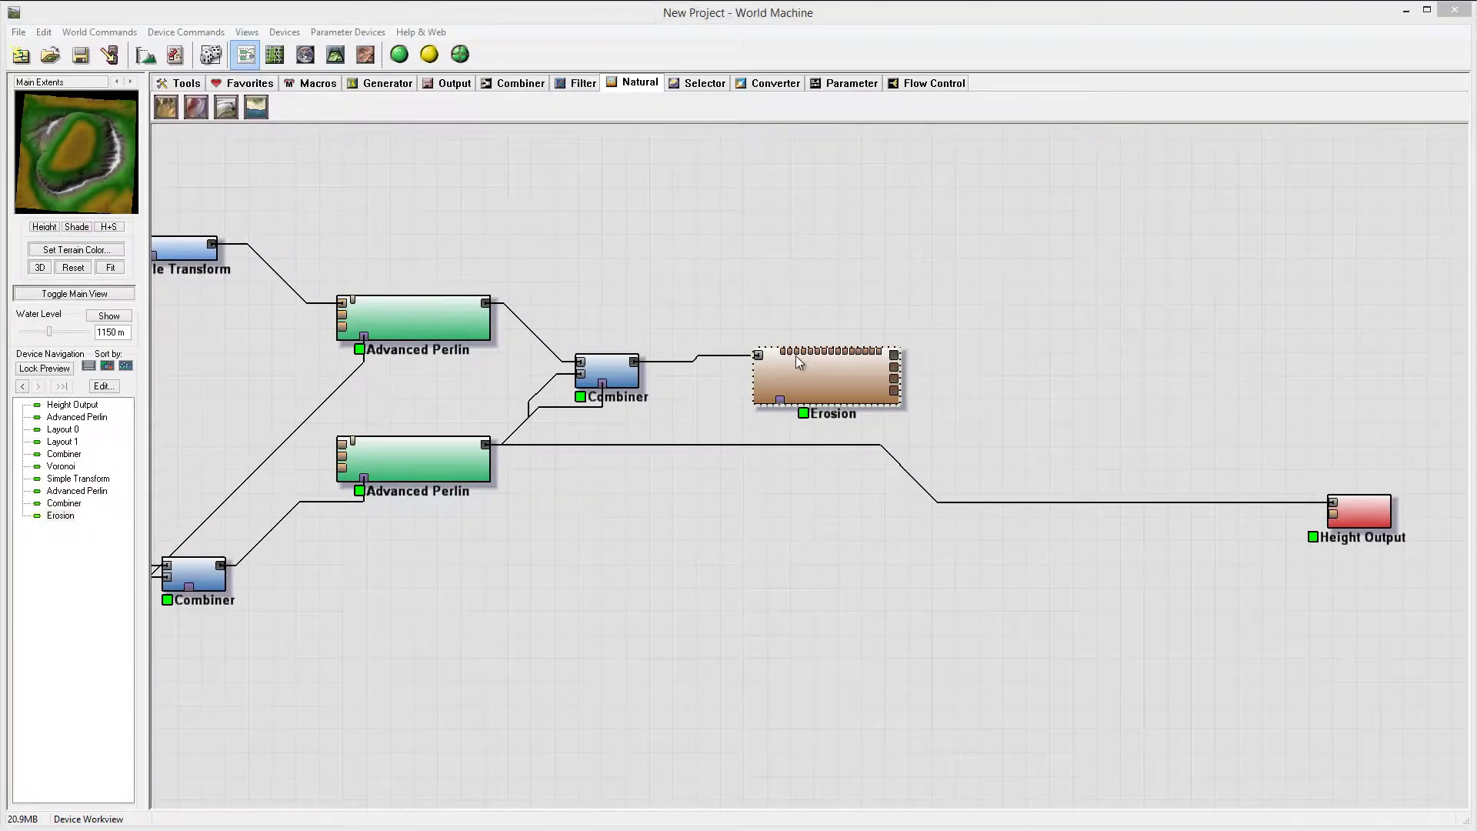
{"action": "right_click_drag", "start_coordinate": [1117, 283], "coordinate": [643, 436]}
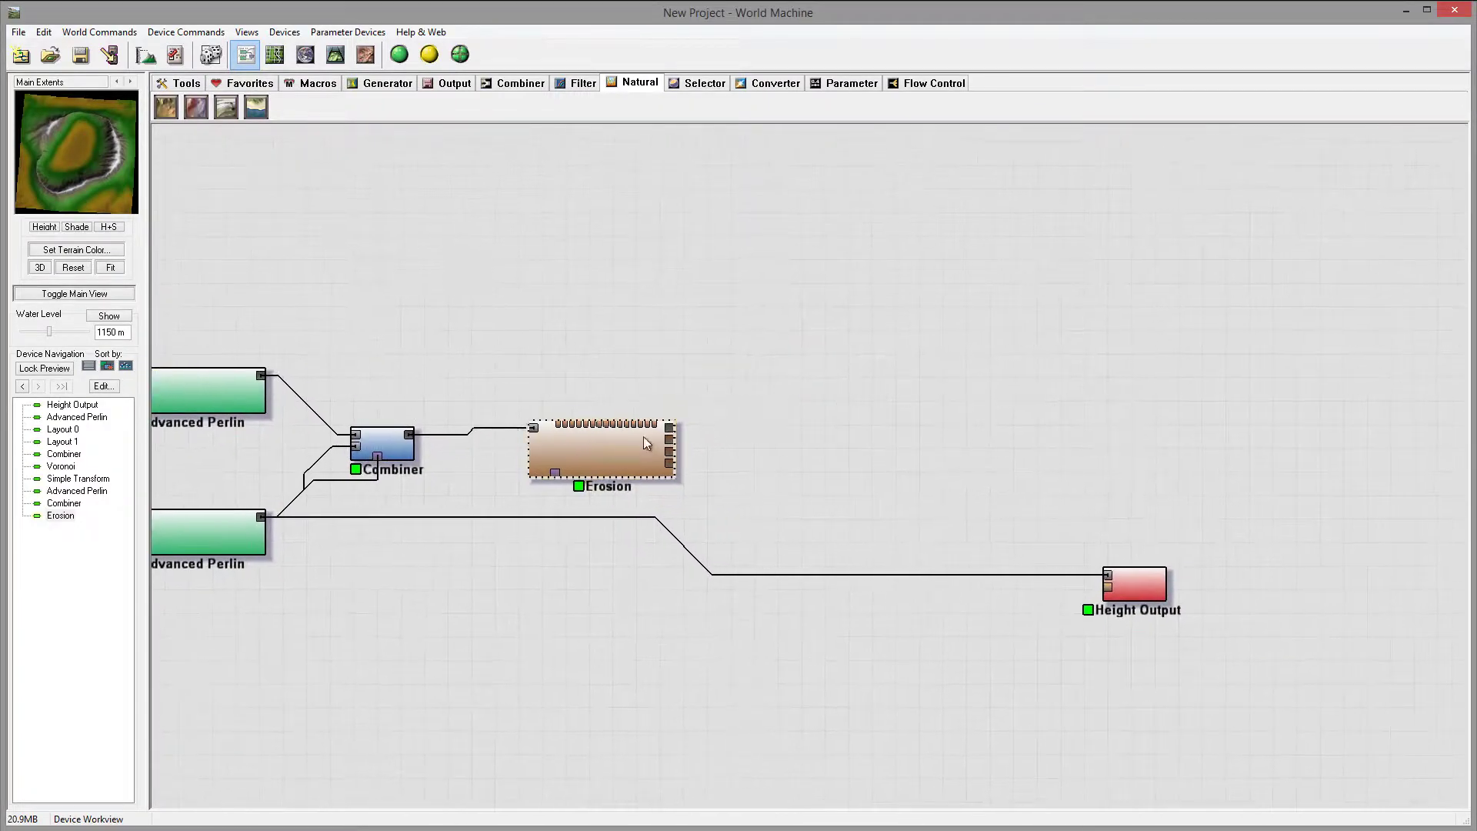
{"action": "left_click", "coordinate": [643, 437]}
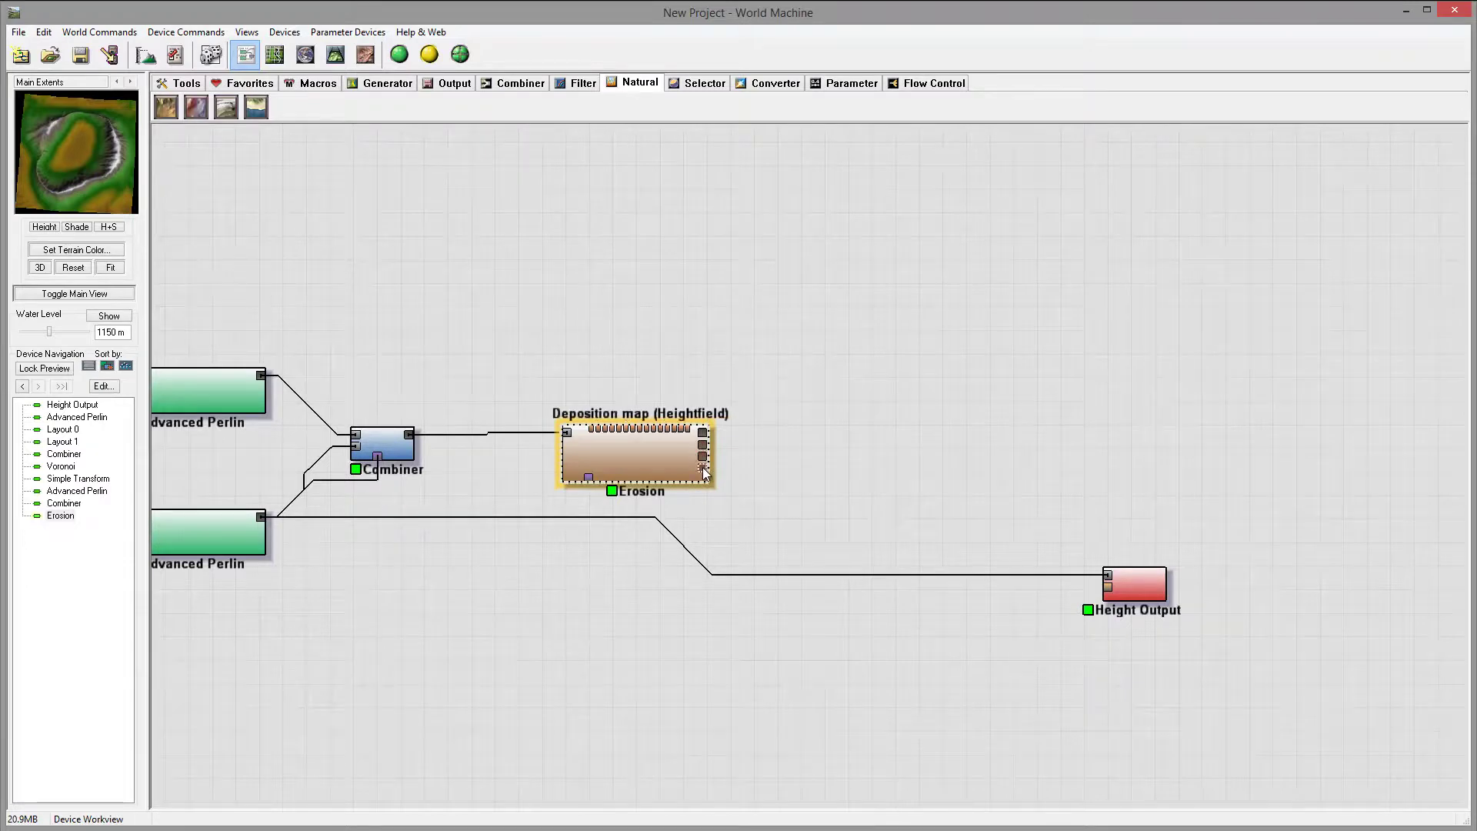
{"action": "right_click_drag", "start_coordinate": [972, 304], "coordinate": [810, 413]}
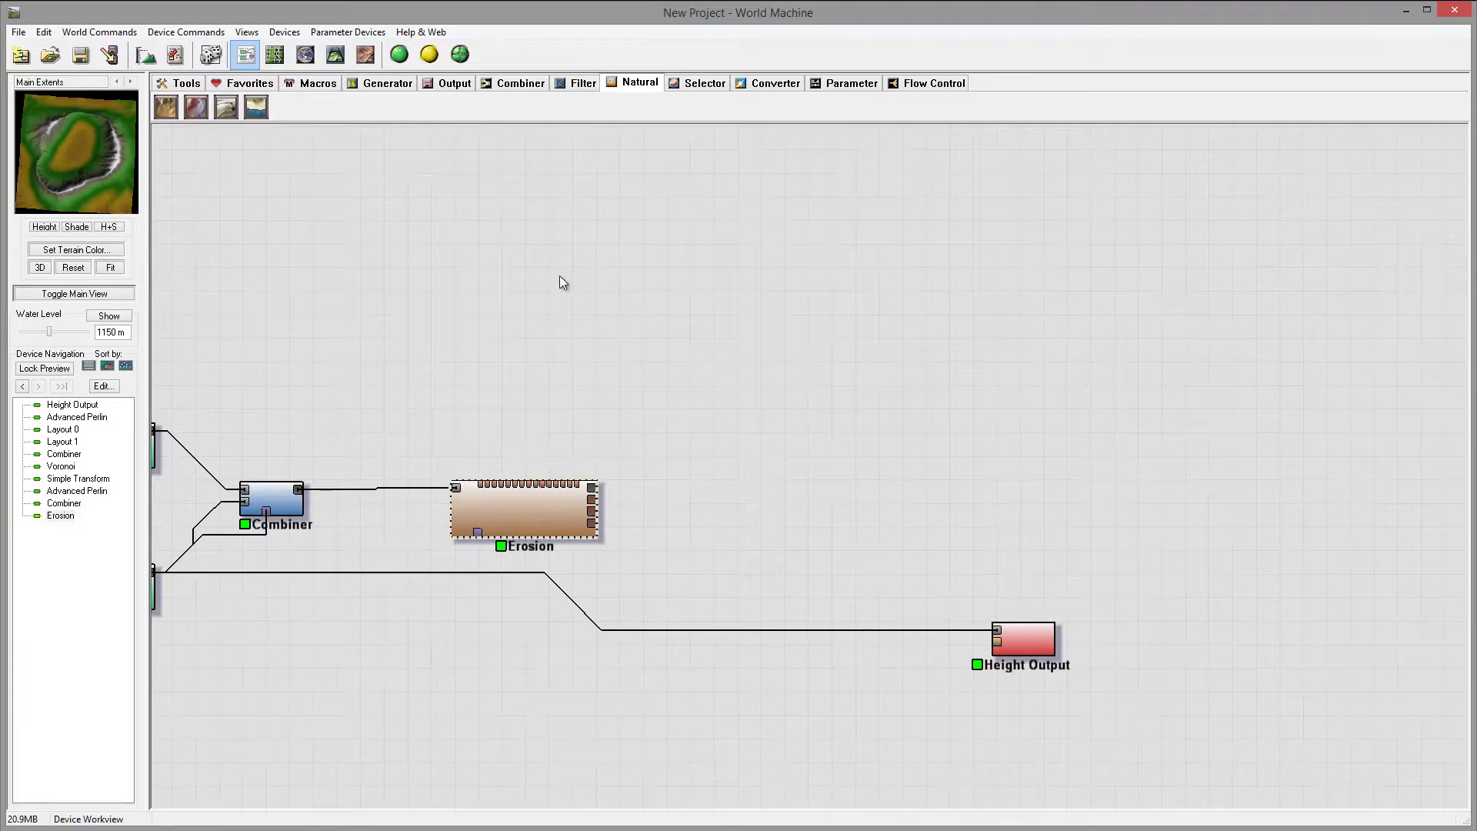
{"action": "right_click_drag", "start_coordinate": [560, 282], "coordinate": [692, 413]}
{"action": "right_click_drag", "start_coordinate": [541, 287], "coordinate": [780, 351]}
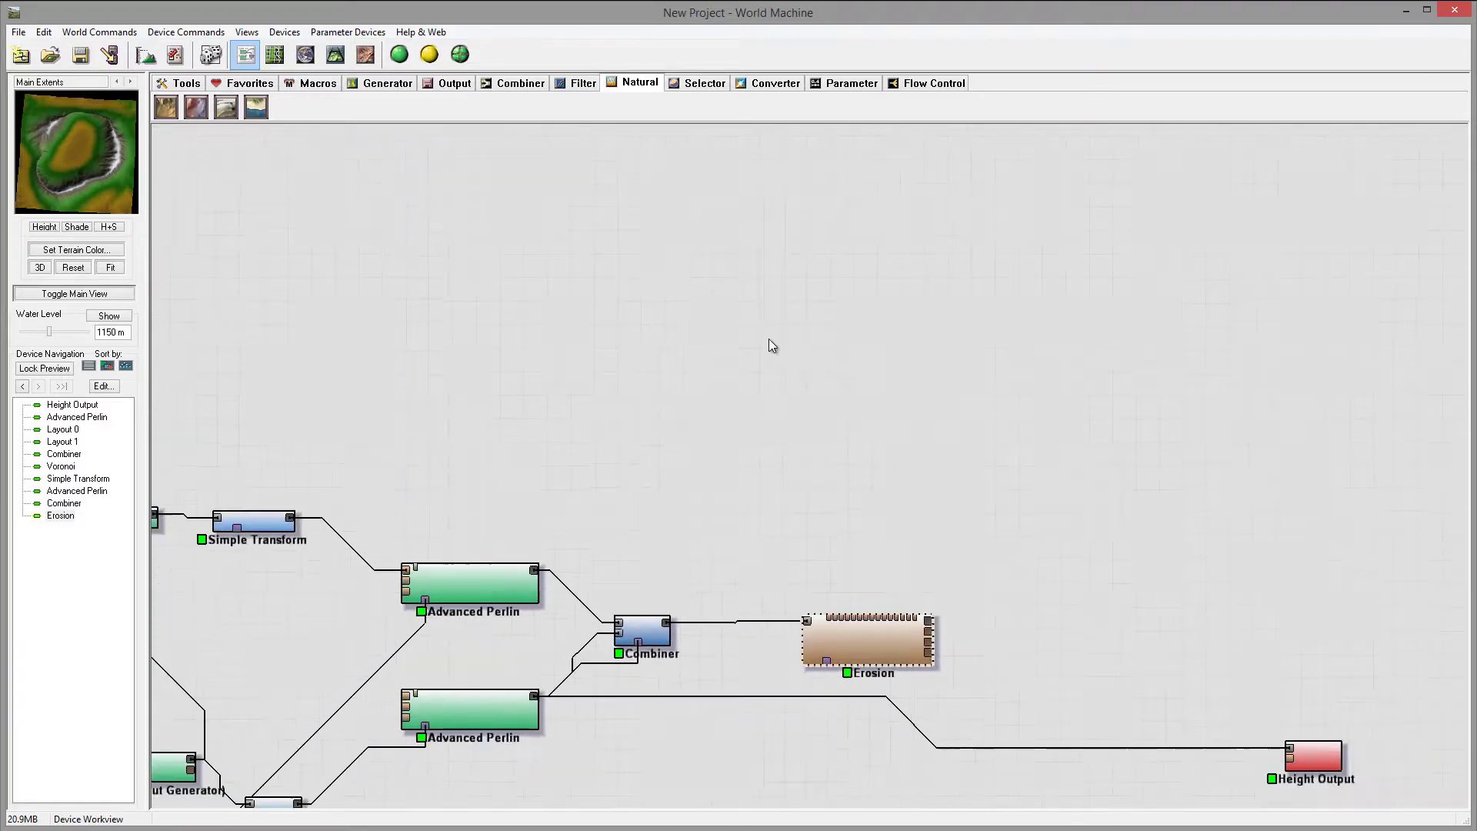
{"action": "scroll", "coordinate": [773, 345], "scroll_direction": "down", "scroll_amount": 2}
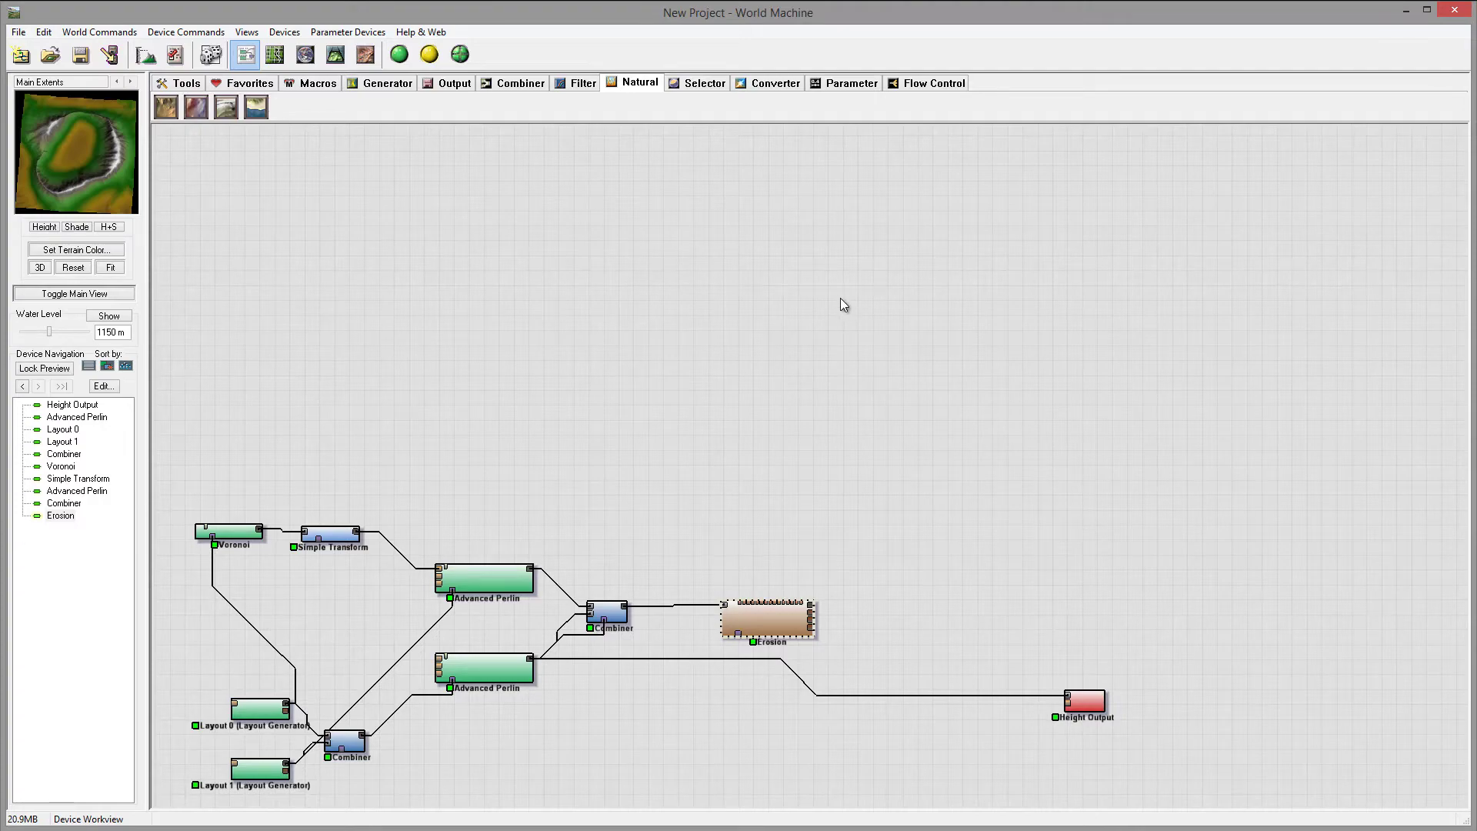
{"action": "right_click_drag", "start_coordinate": [874, 379], "coordinate": [773, 308]}
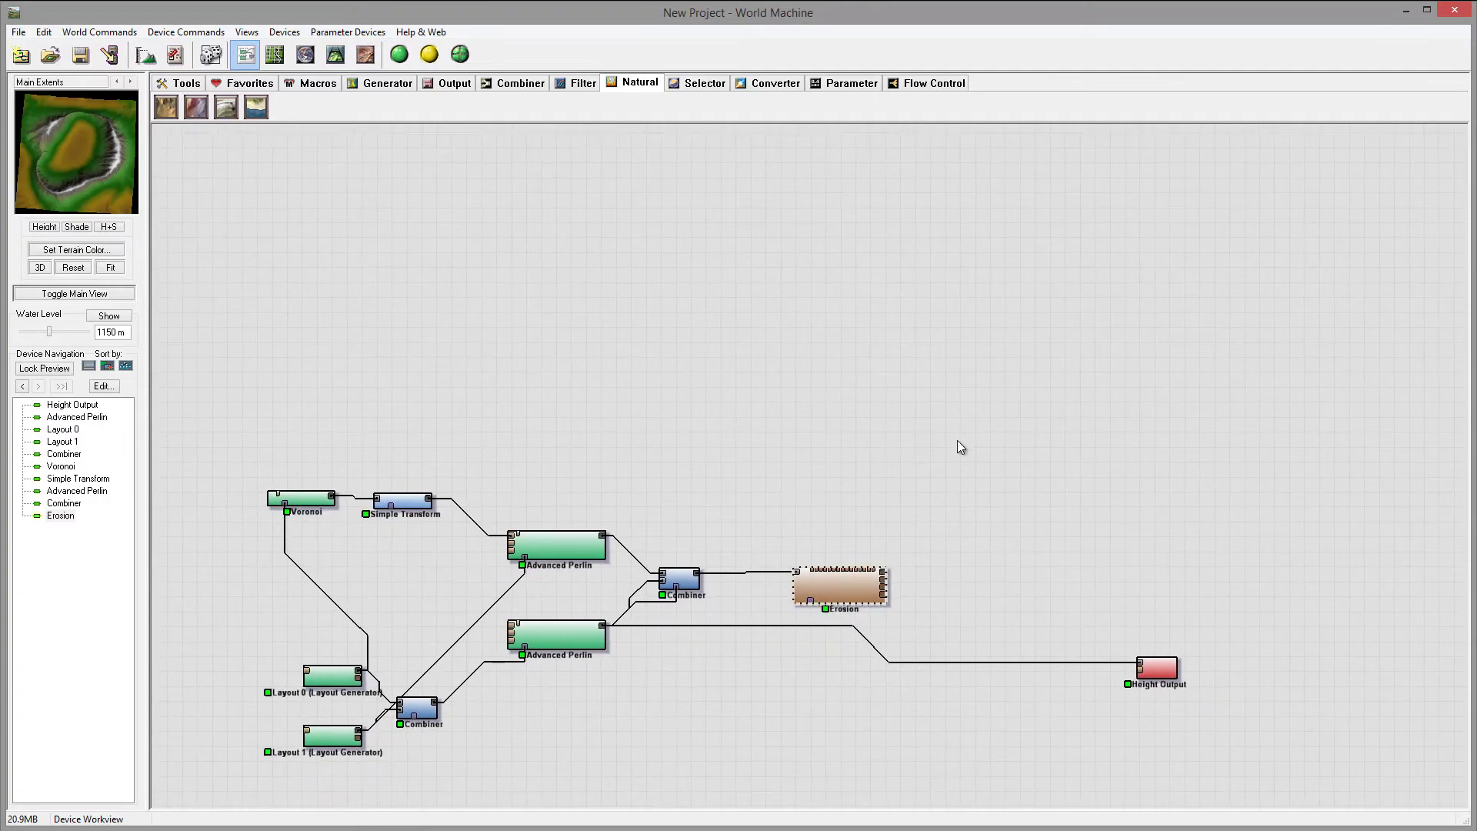
{"action": "right_click_drag", "start_coordinate": [958, 441], "coordinate": [956, 394]}
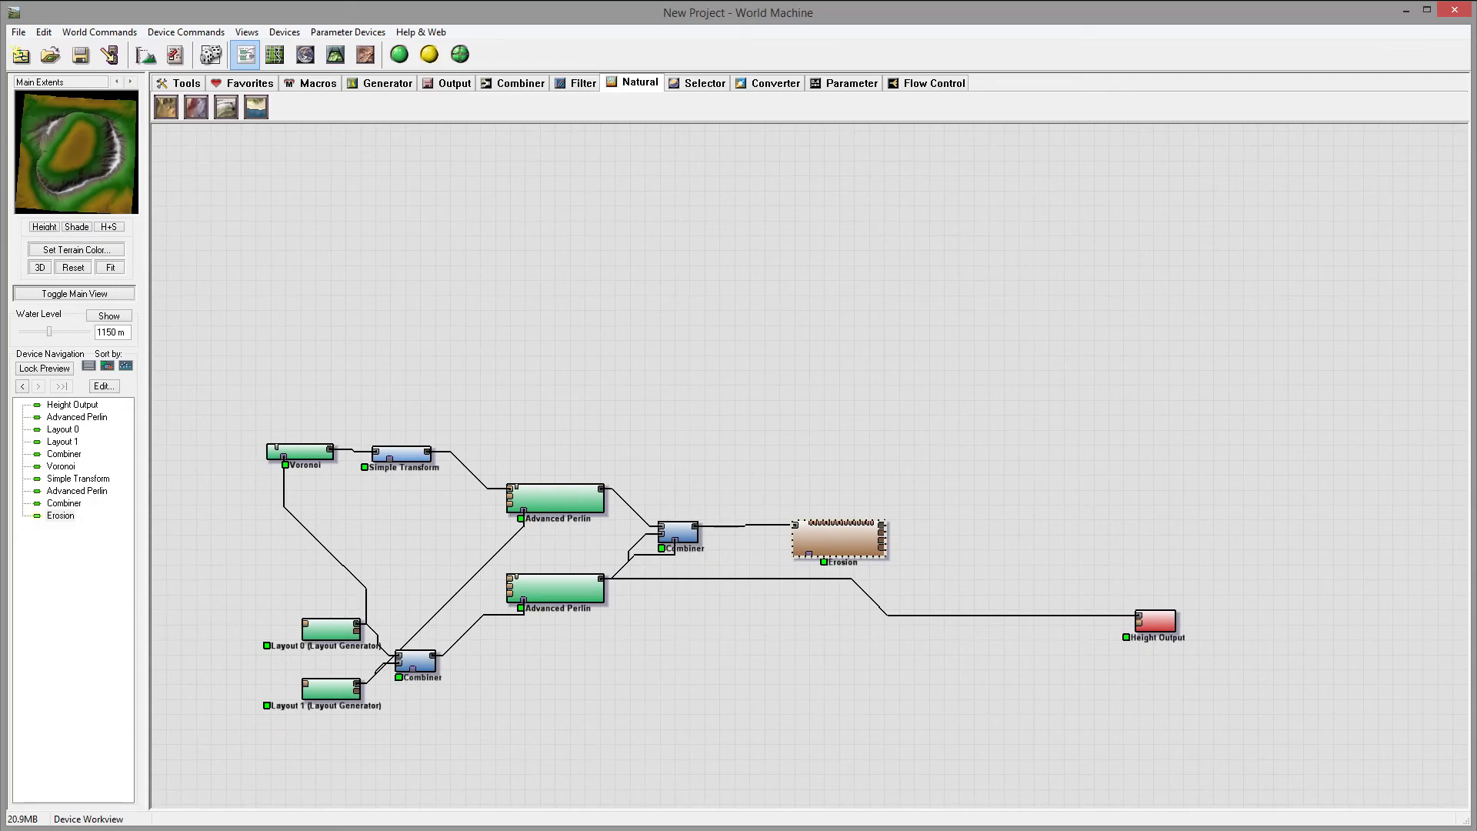